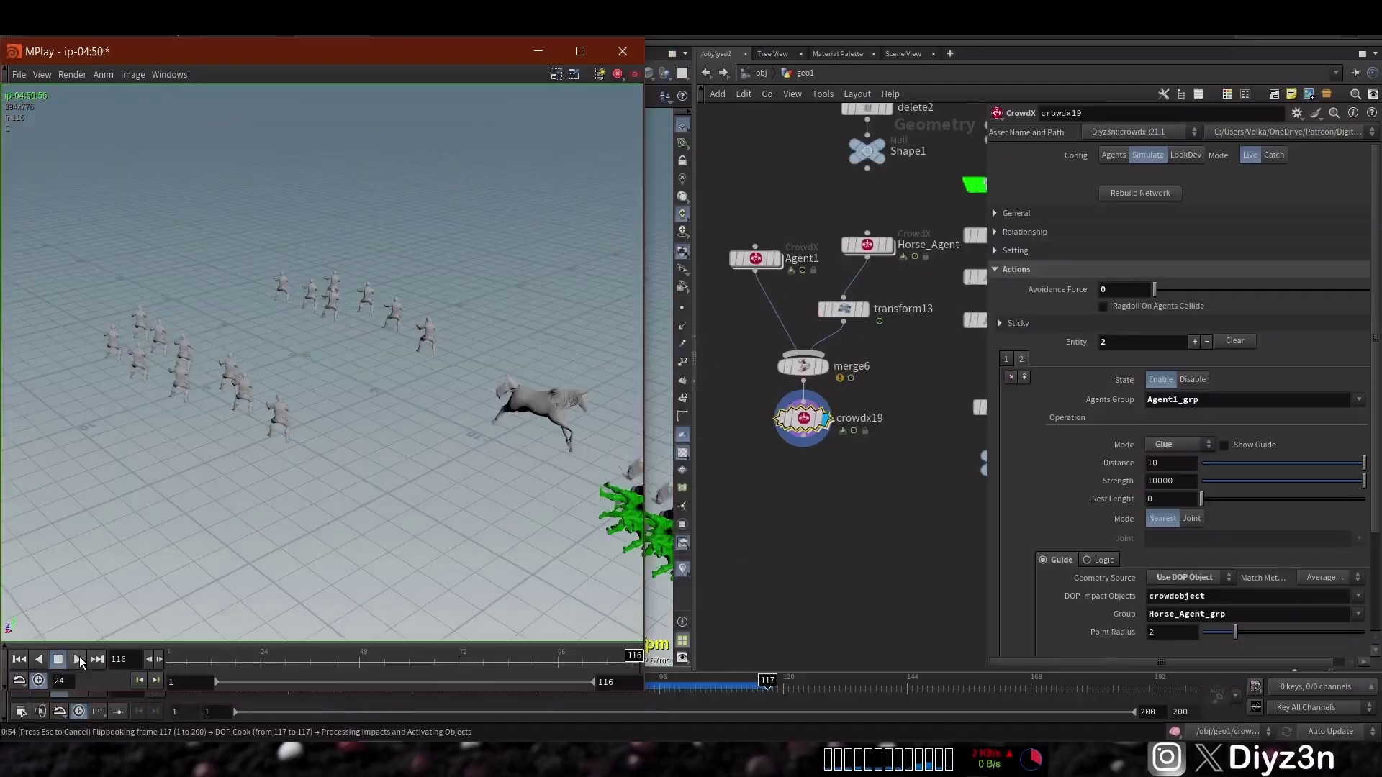
Play the rendered horse-and-agents flipbook, and return the crowdx18 crowd animation to frame 1.
left_click(78, 659)
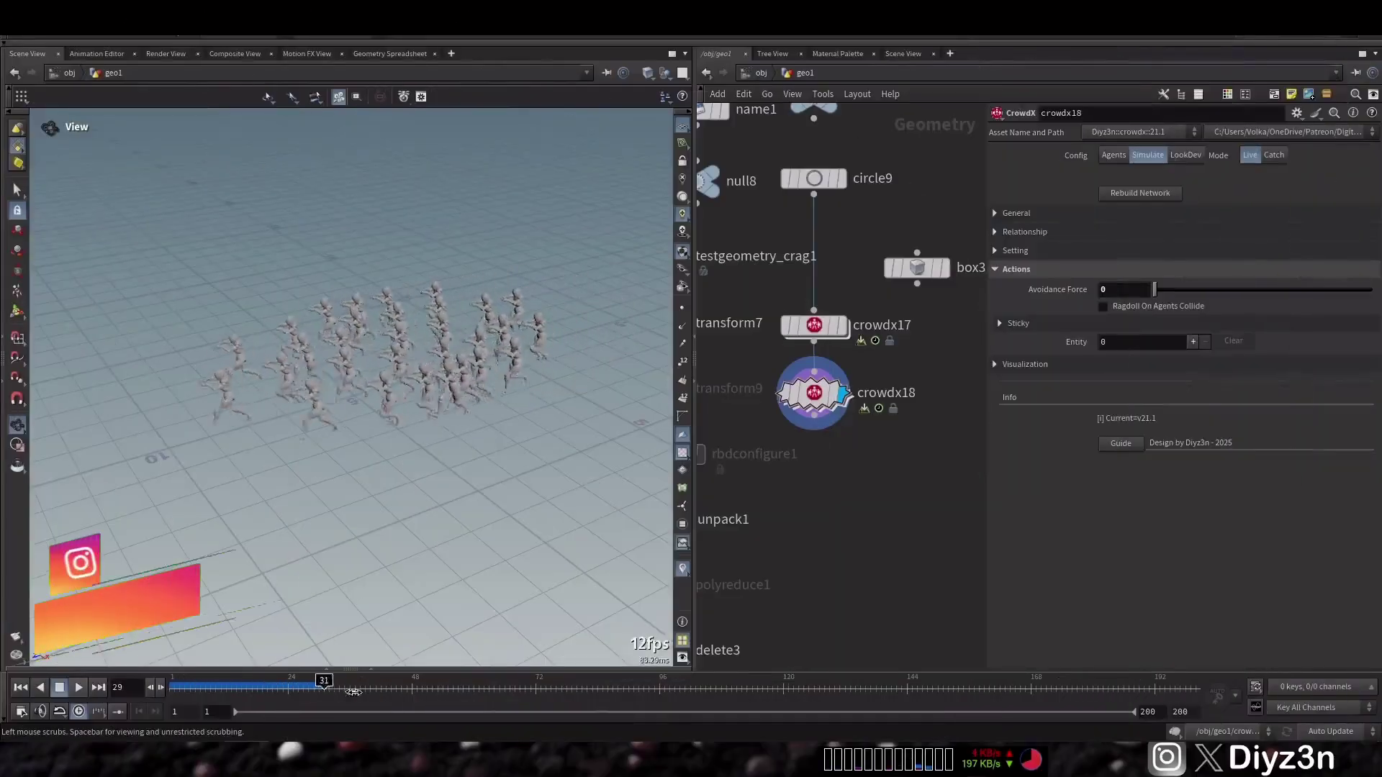
left_click_drag(322, 688, 170, 688)
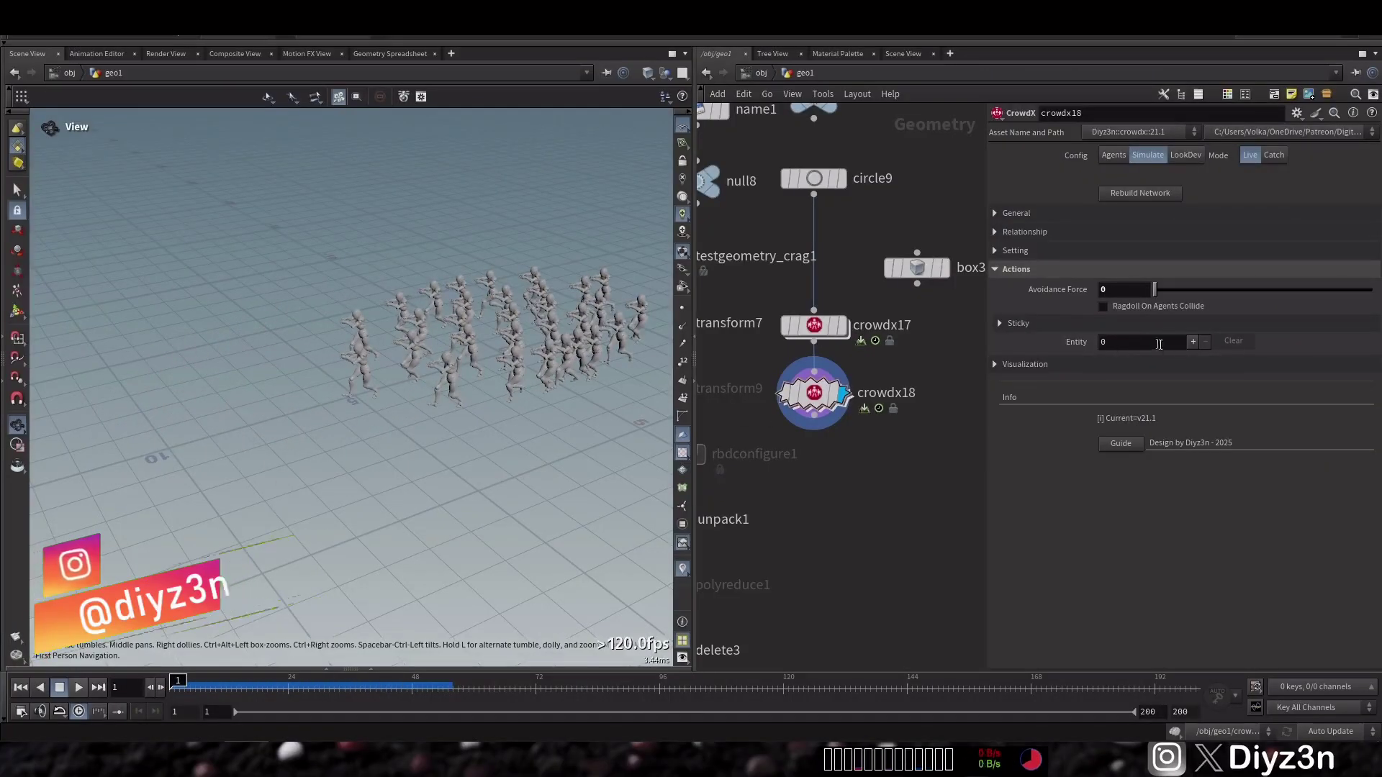
Add an action entity to crowdx18, set its mode to Glue and enable Show Guide.
left_click(1193, 342)
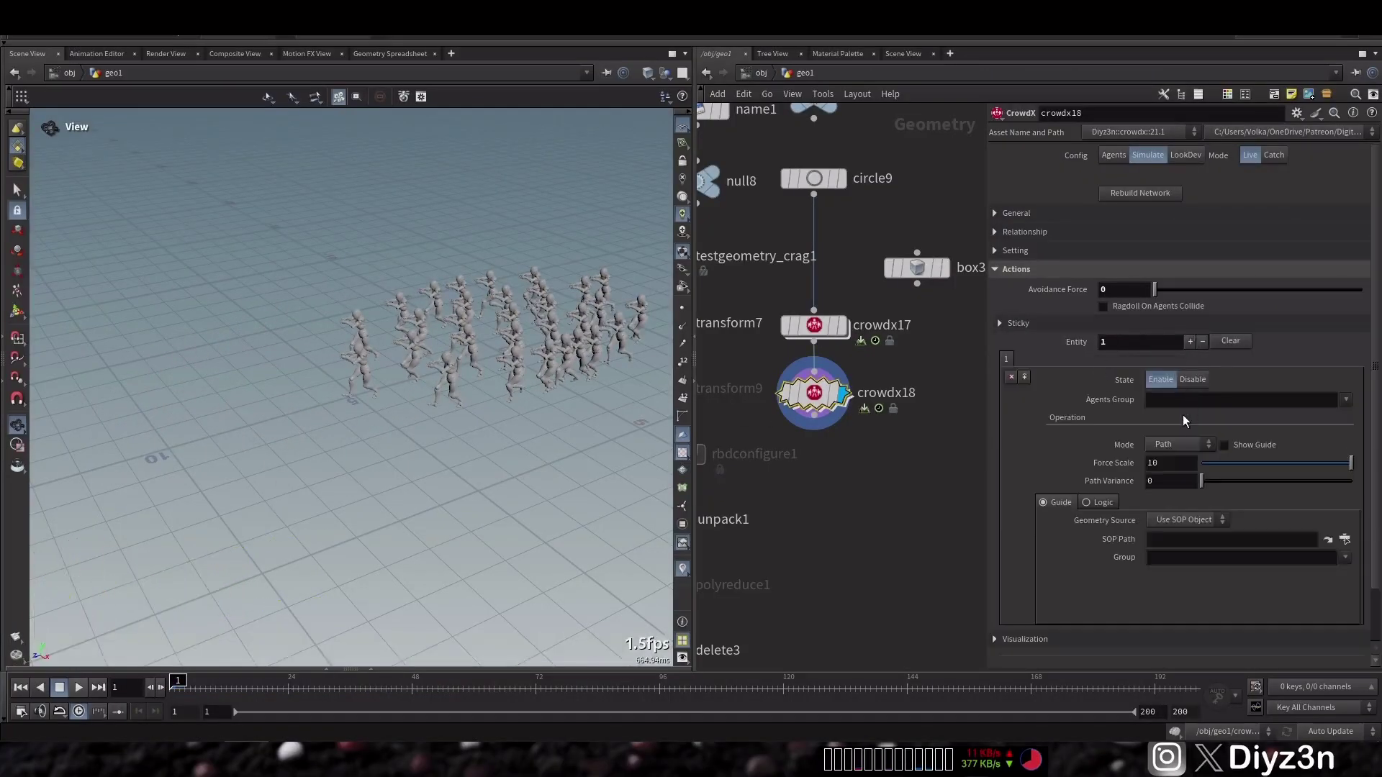
left_click(1179, 445)
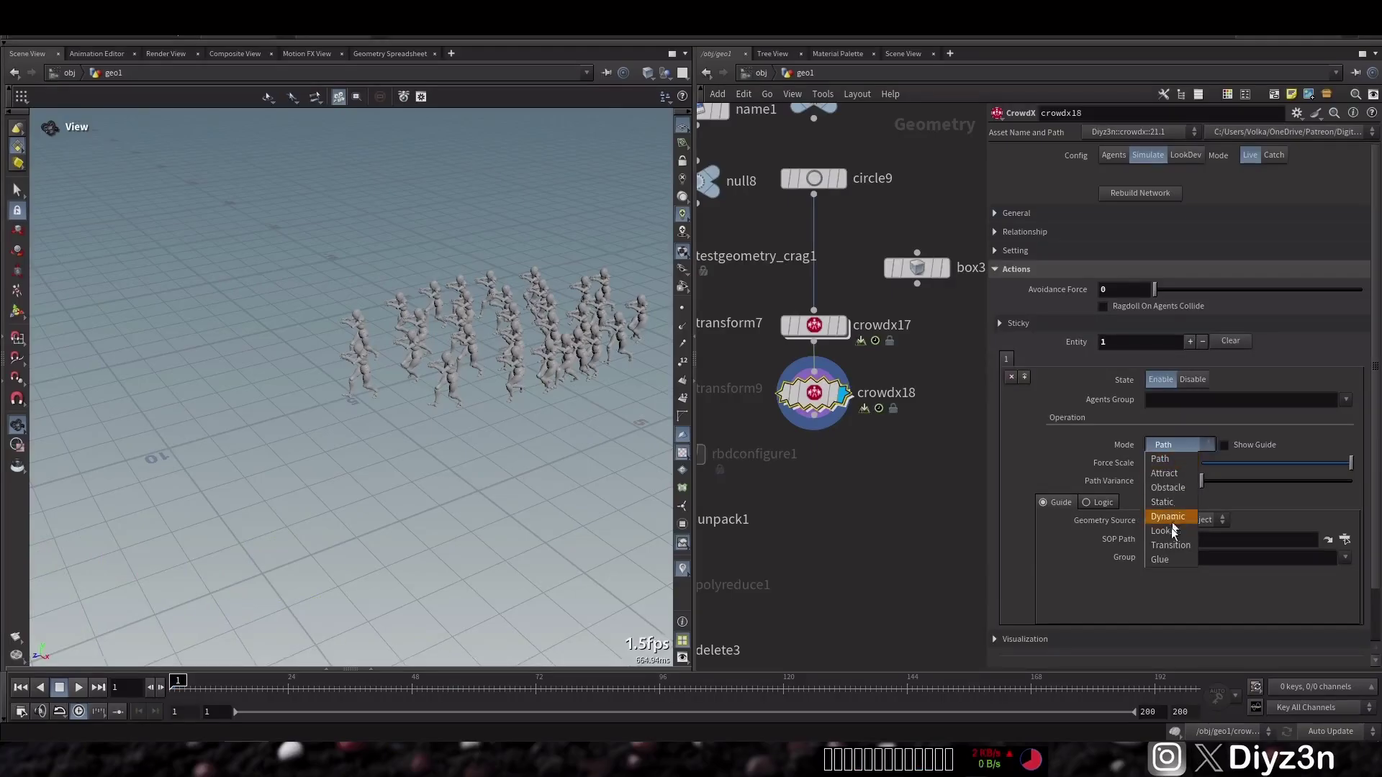
left_click(1161, 560)
left_click(1240, 444)
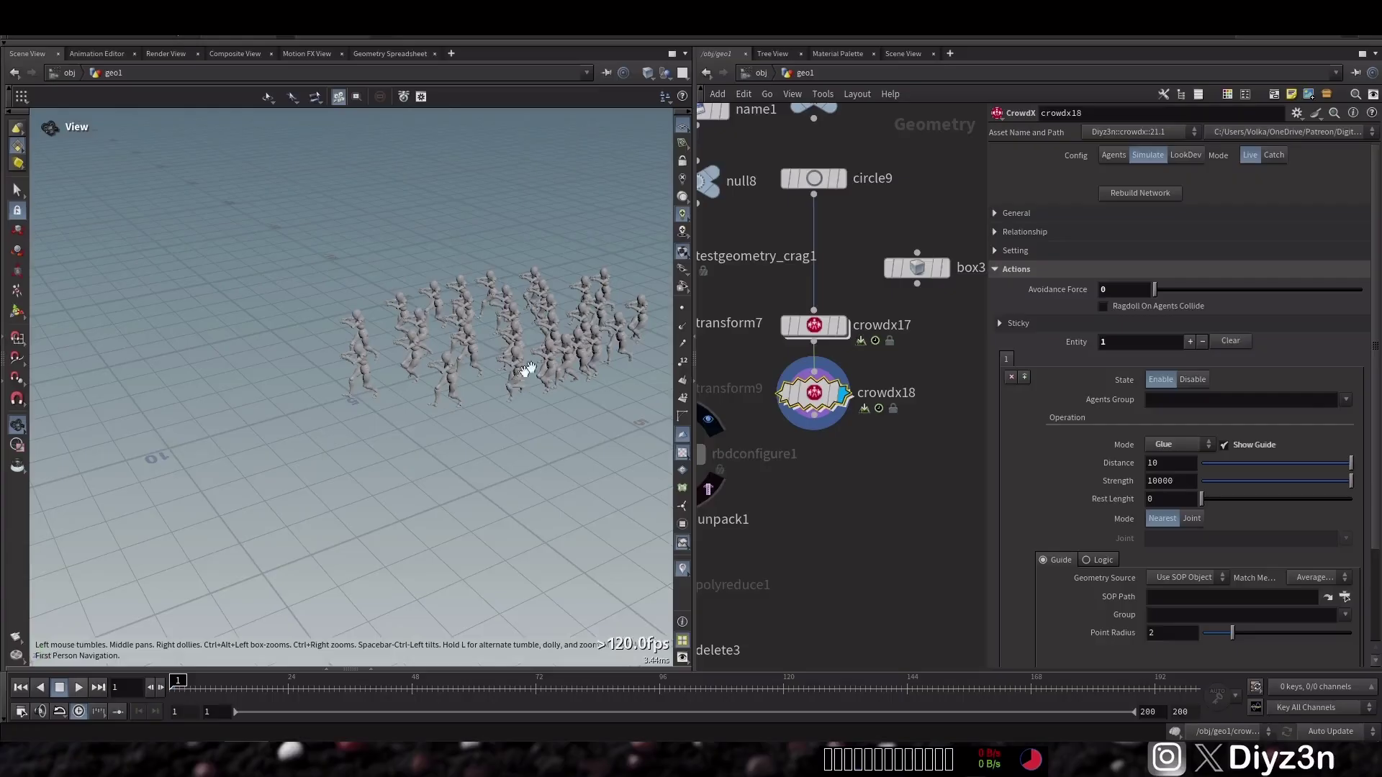
left_click_drag(569, 319, 484, 325)
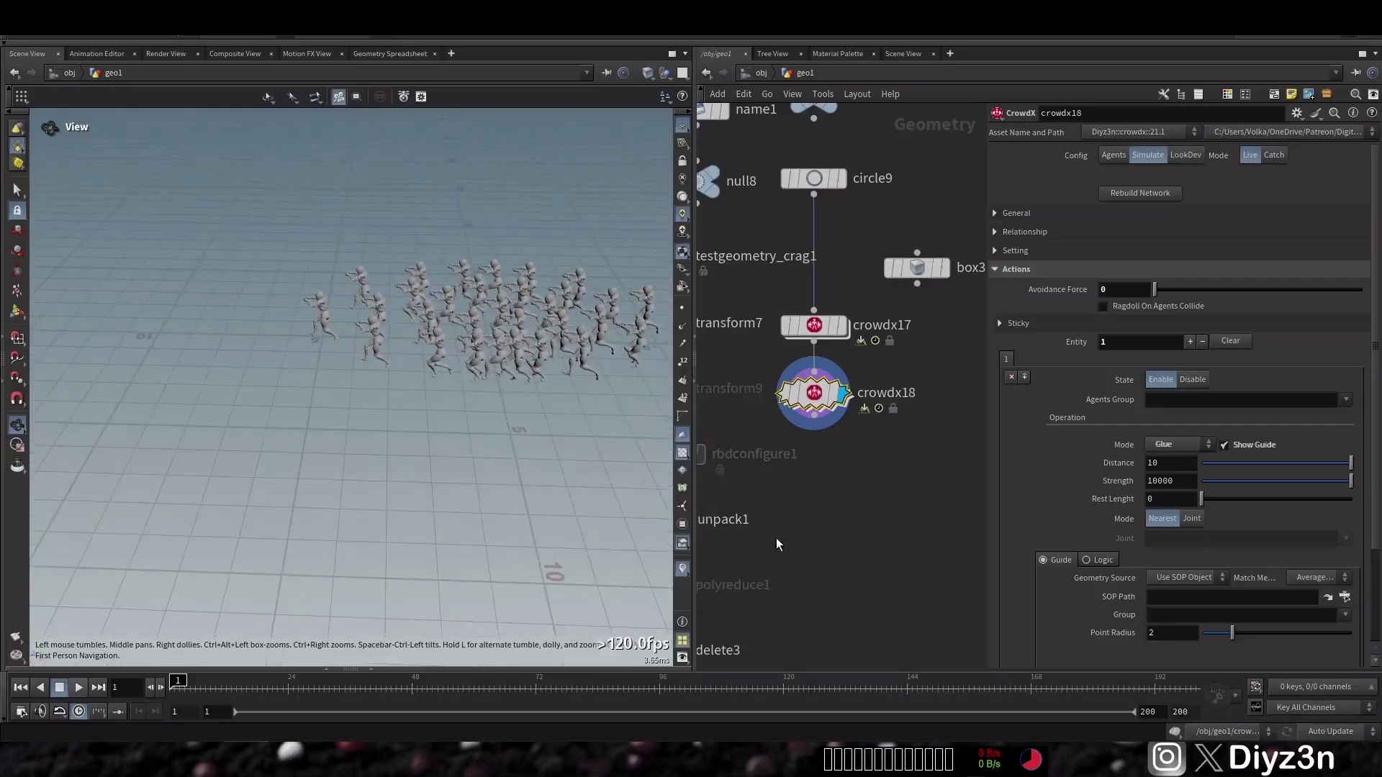
Display the Box null to check its motion, and assign ../Box as the Glue entity's SOP Path.
middle_click_drag(776, 544, 1207, 308)
middle_click_drag(788, 469, 881, 446)
left_click(802, 497)
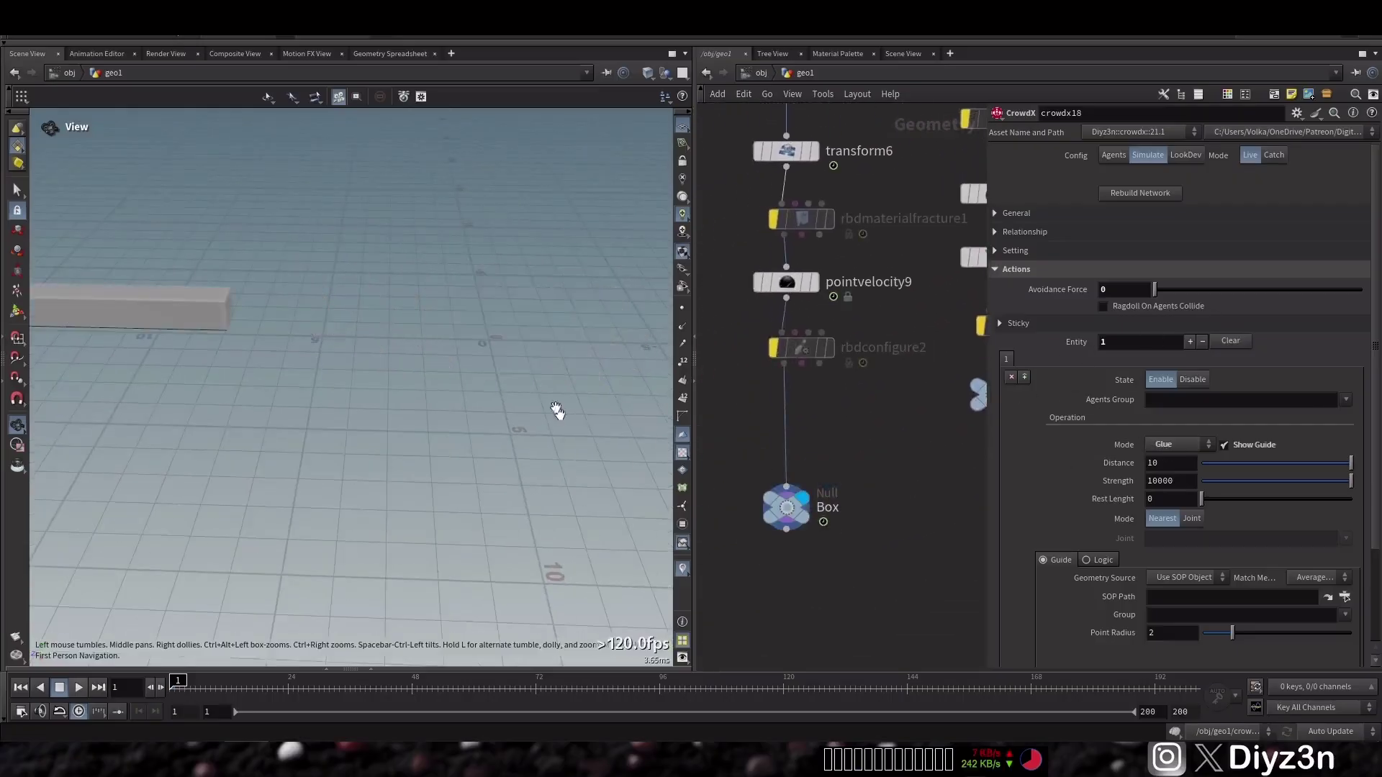
left_click_drag(558, 410, 305, 383)
left_click_drag(181, 680, 223, 694)
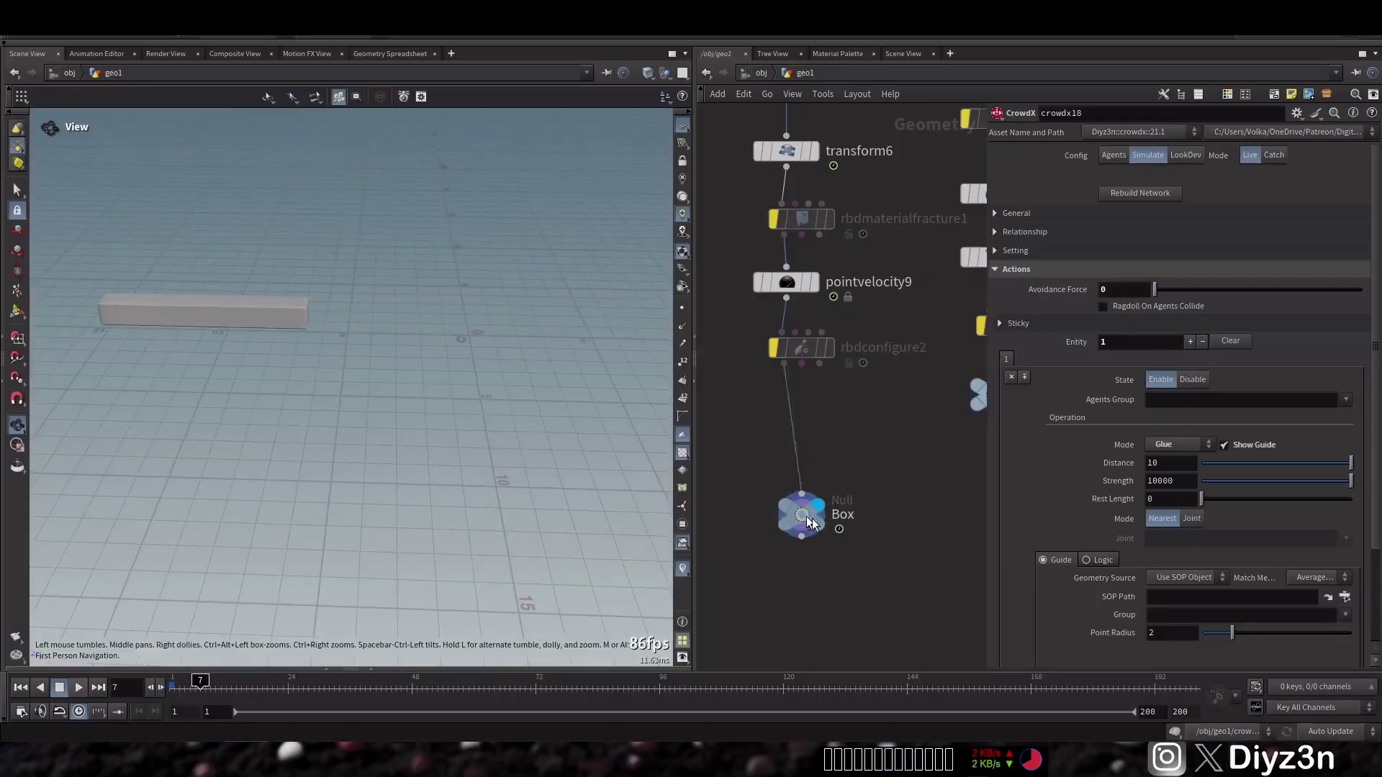
left_click_drag(1173, 602, 1173, 599)
middle_click_drag(949, 406, 420, 560)
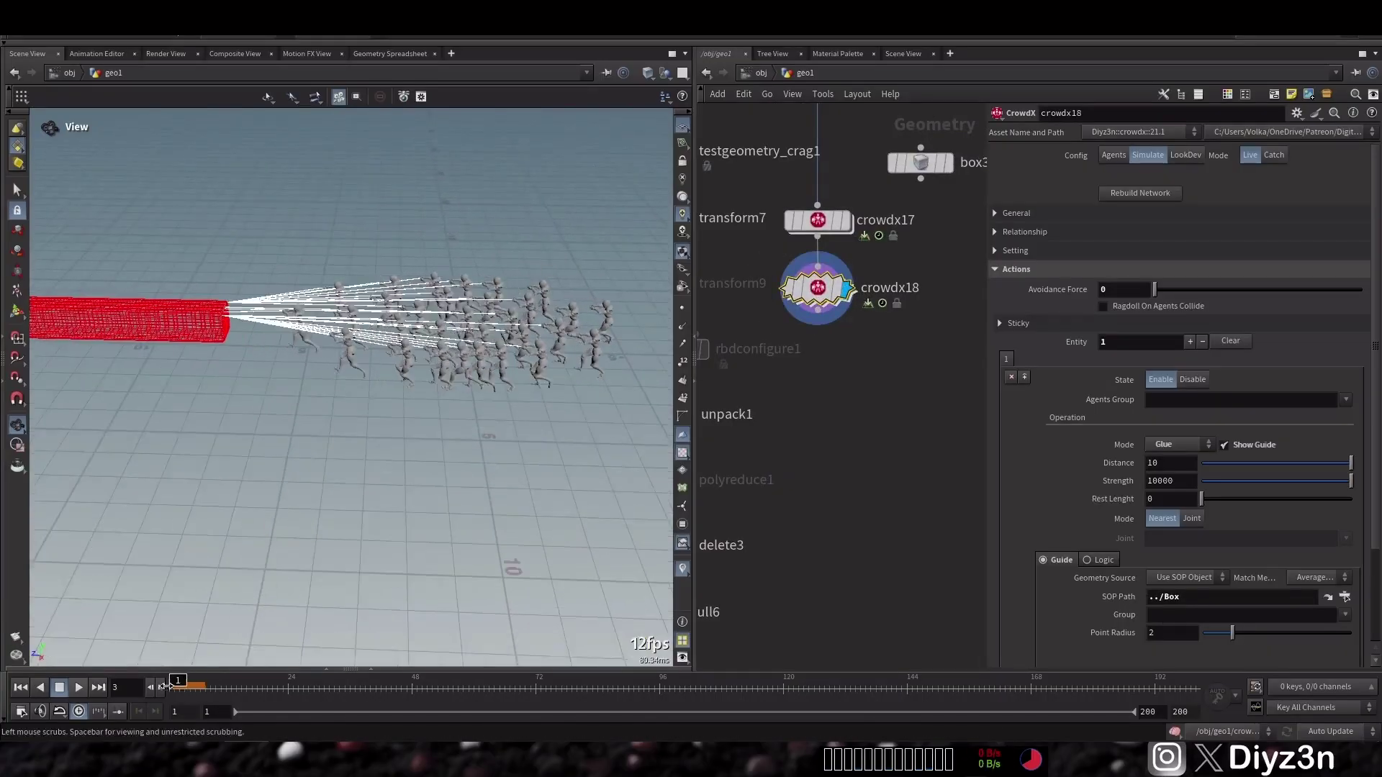
Reduce the Glue entity's Distance to 0.87, test the simulation with the moving box and return to frame 1.
key("ctrl+Up")
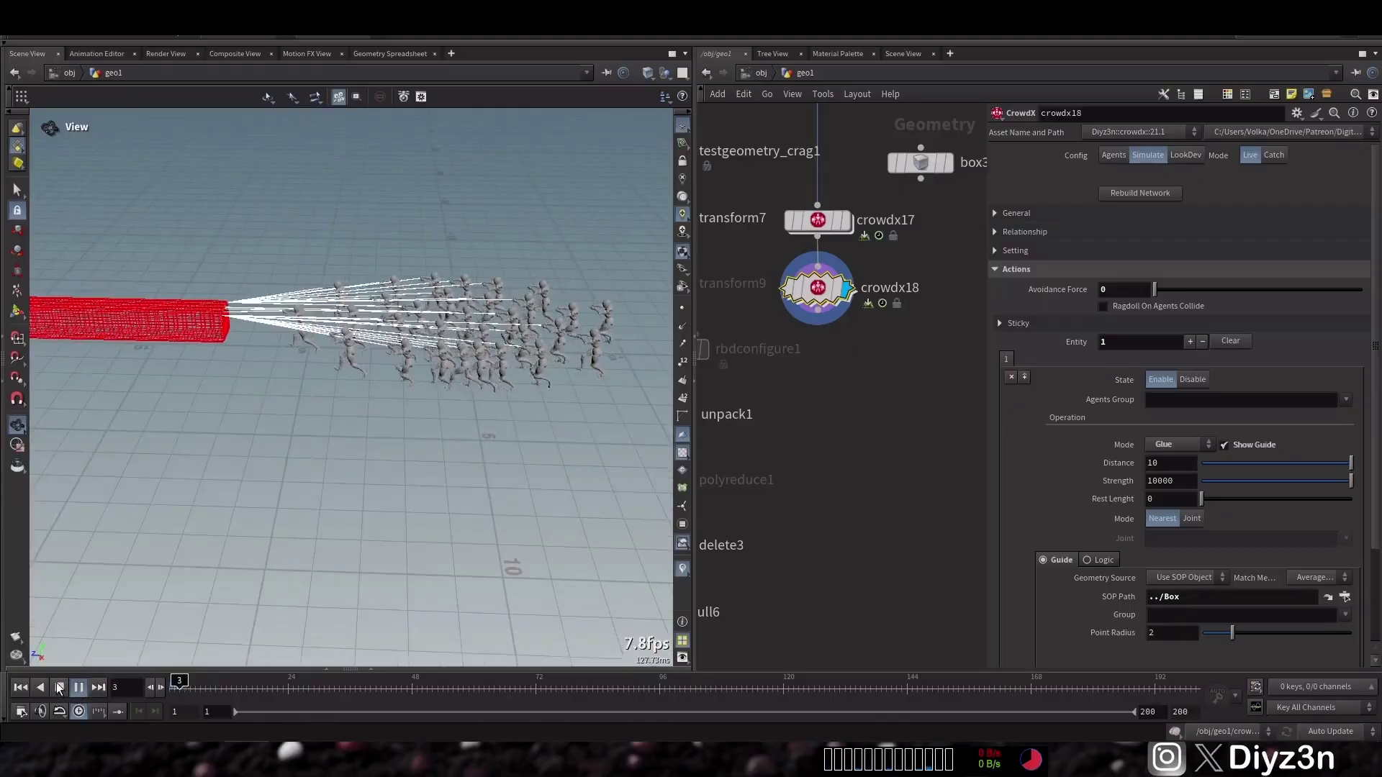
left_click(41, 688)
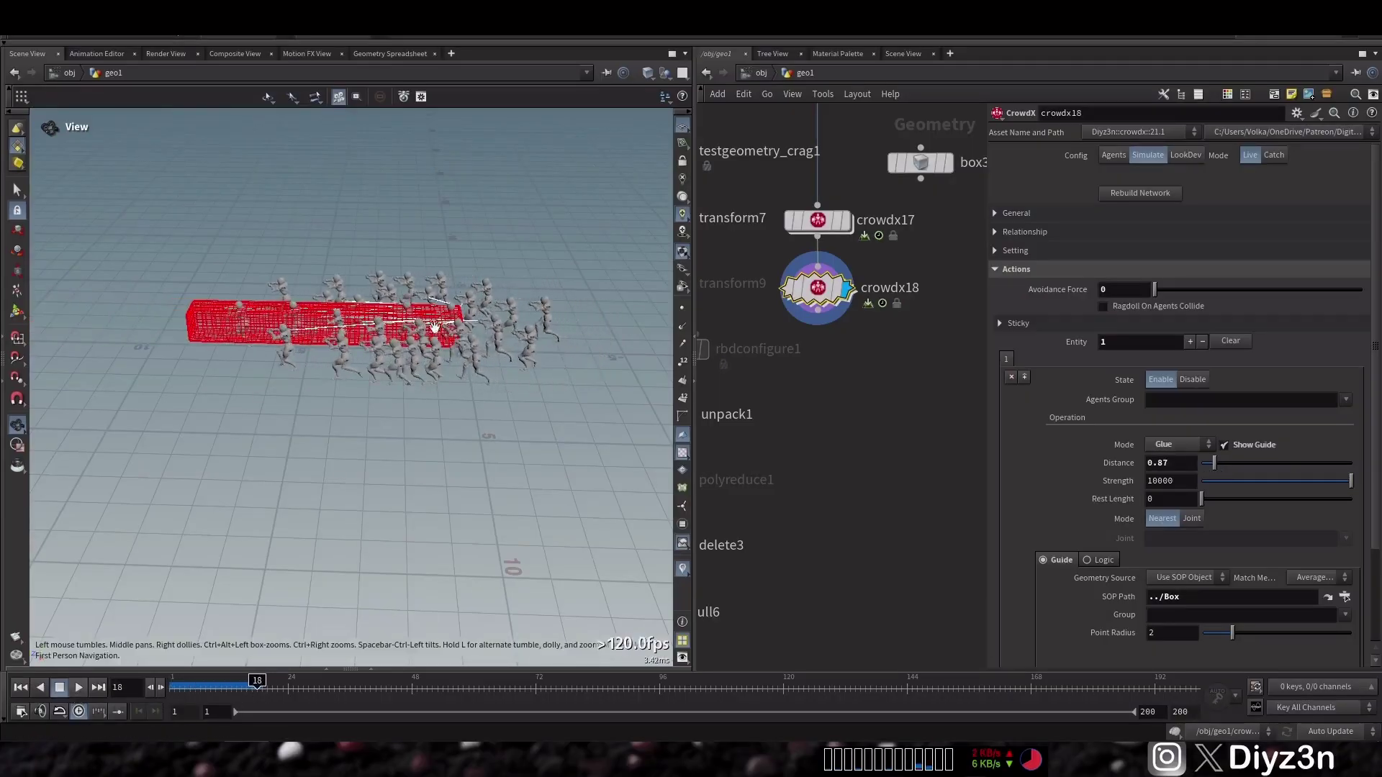
left_click(21, 688)
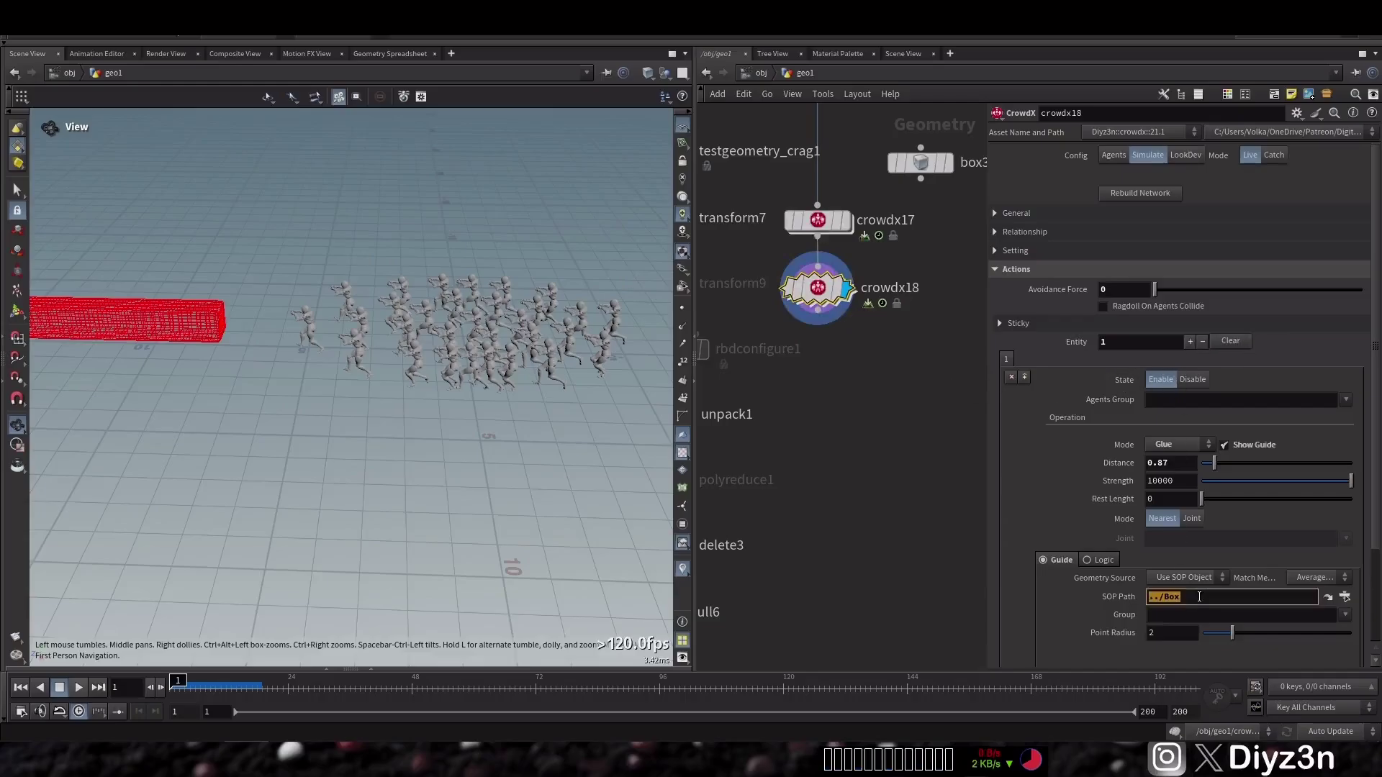
Add a second entity in Transition mode to crowdx18, using ../Box as its SOP Path and ragdoll as output.
left_click(1190, 341)
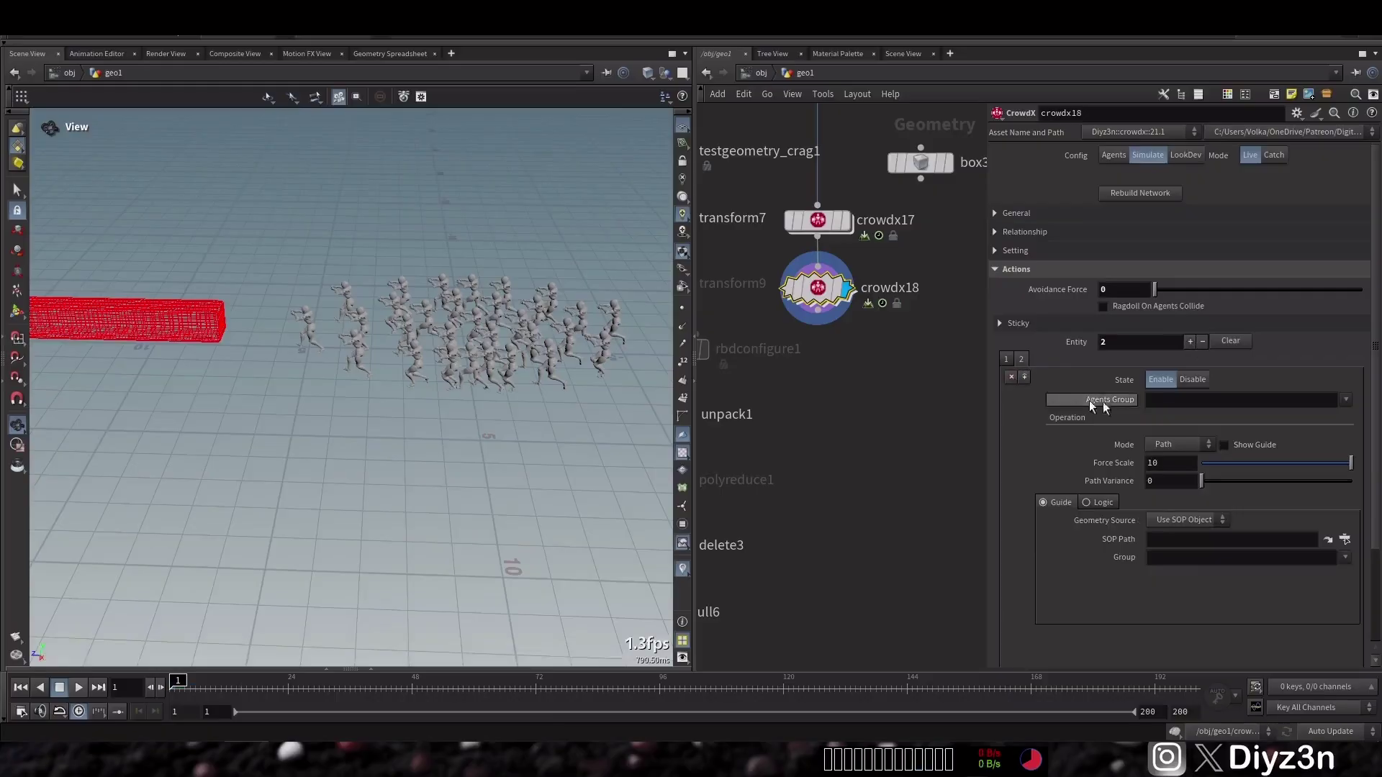
left_click(1179, 444)
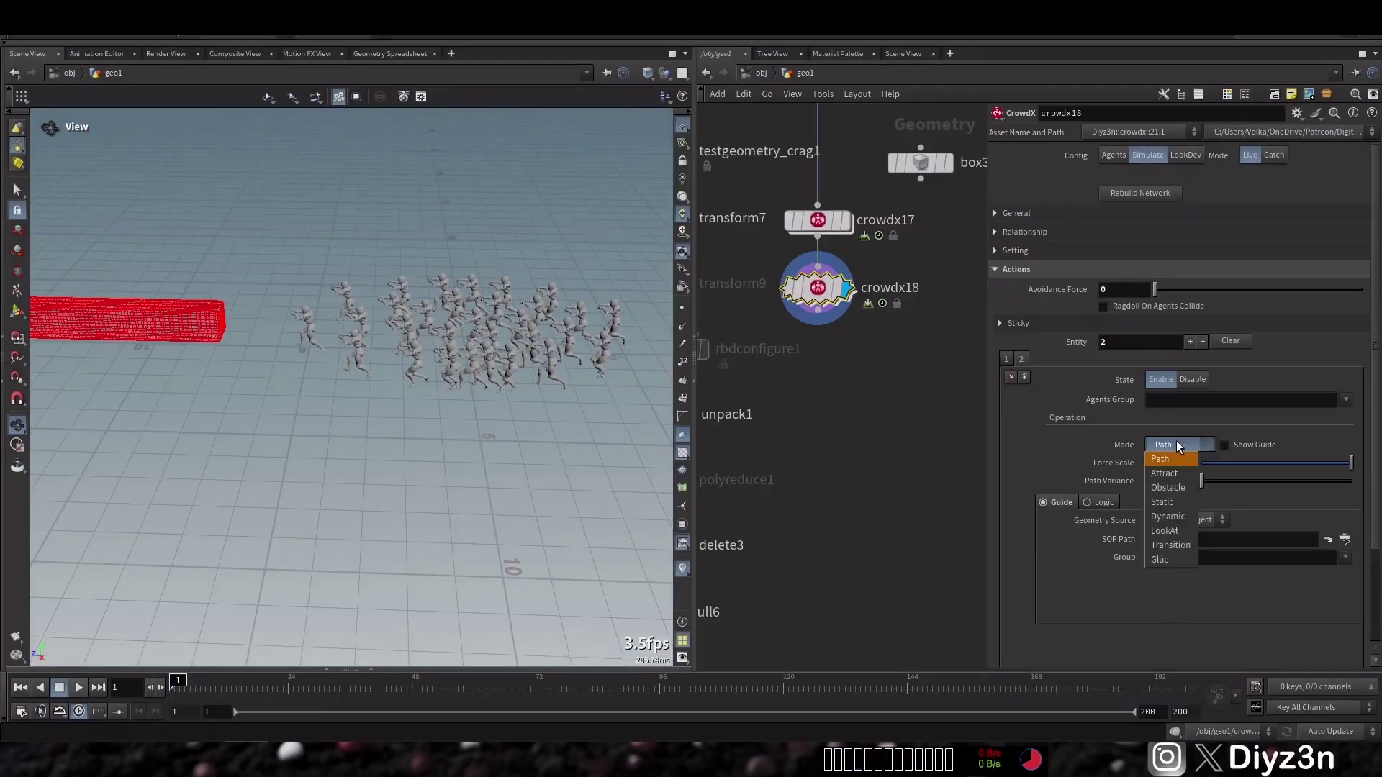
left_click(1182, 546)
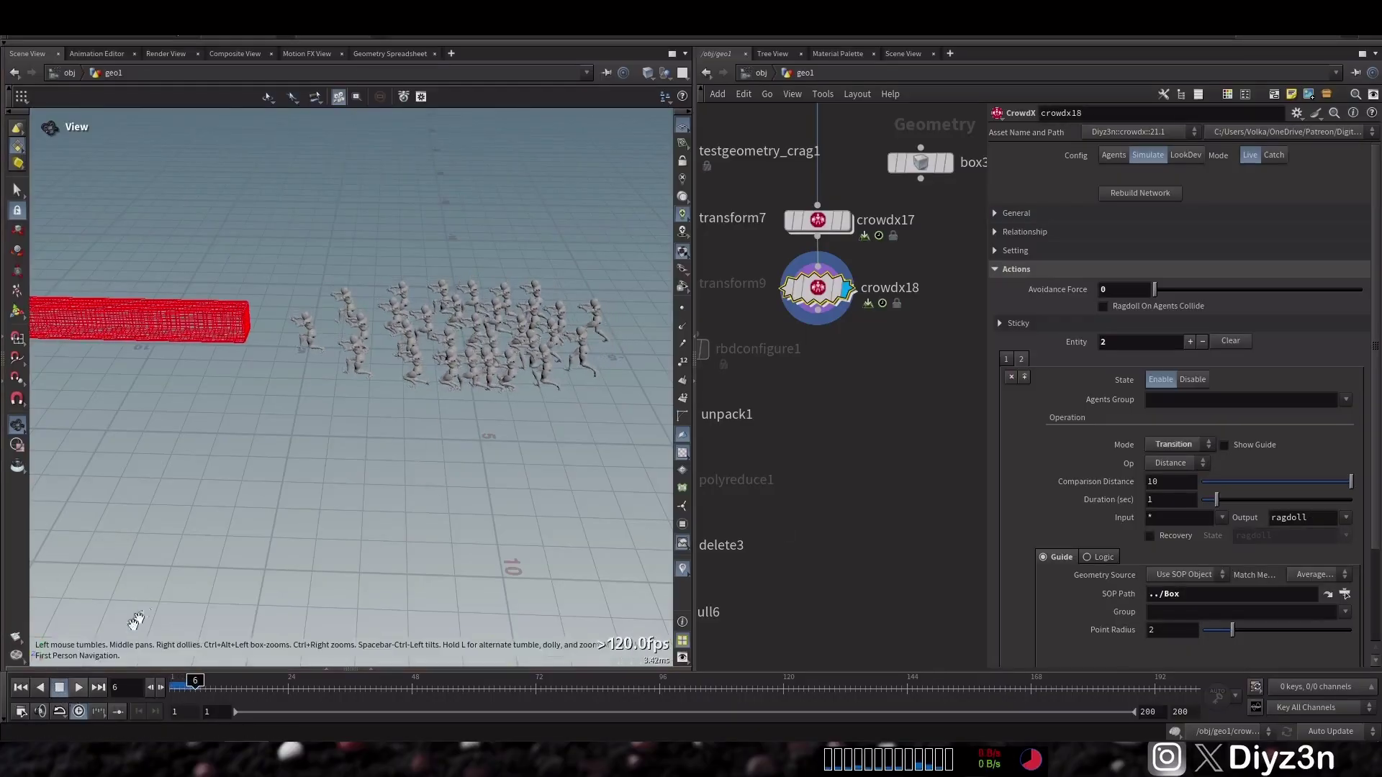
left_click(20, 687)
Turn on visualization in the Transition entity's Logic settings and set the Comparison Distance to 3.63.
left_click(1087, 557)
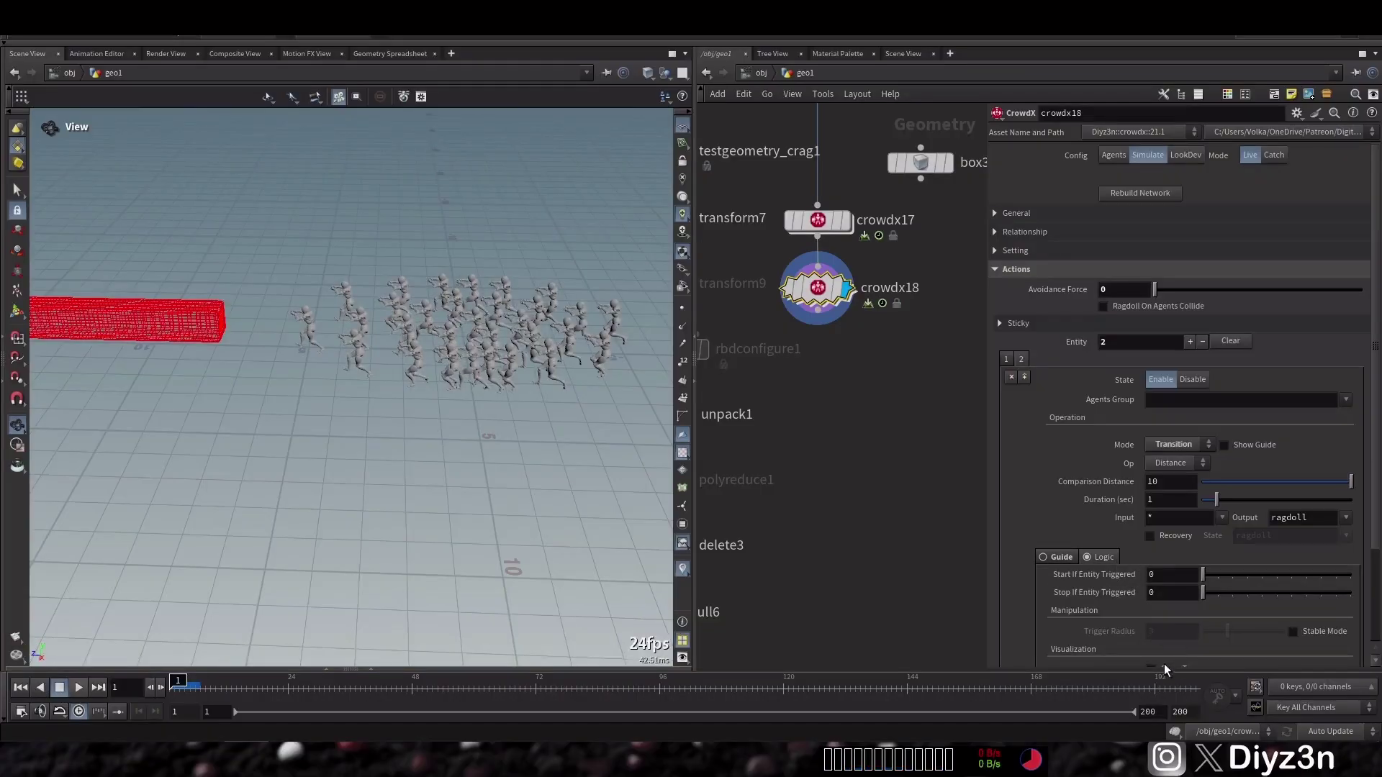
left_click_drag(1269, 491, 1260, 490)
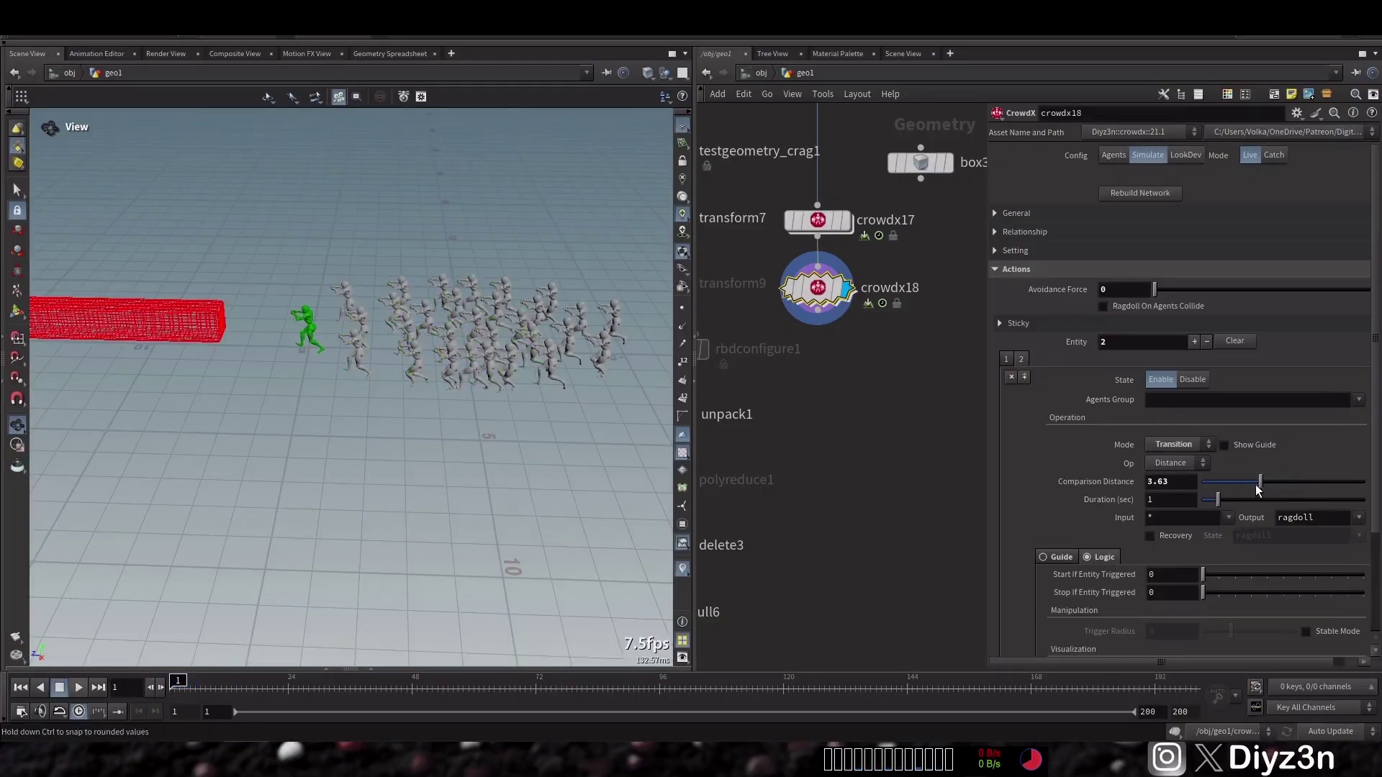
left_click_drag(429, 348, 375, 352)
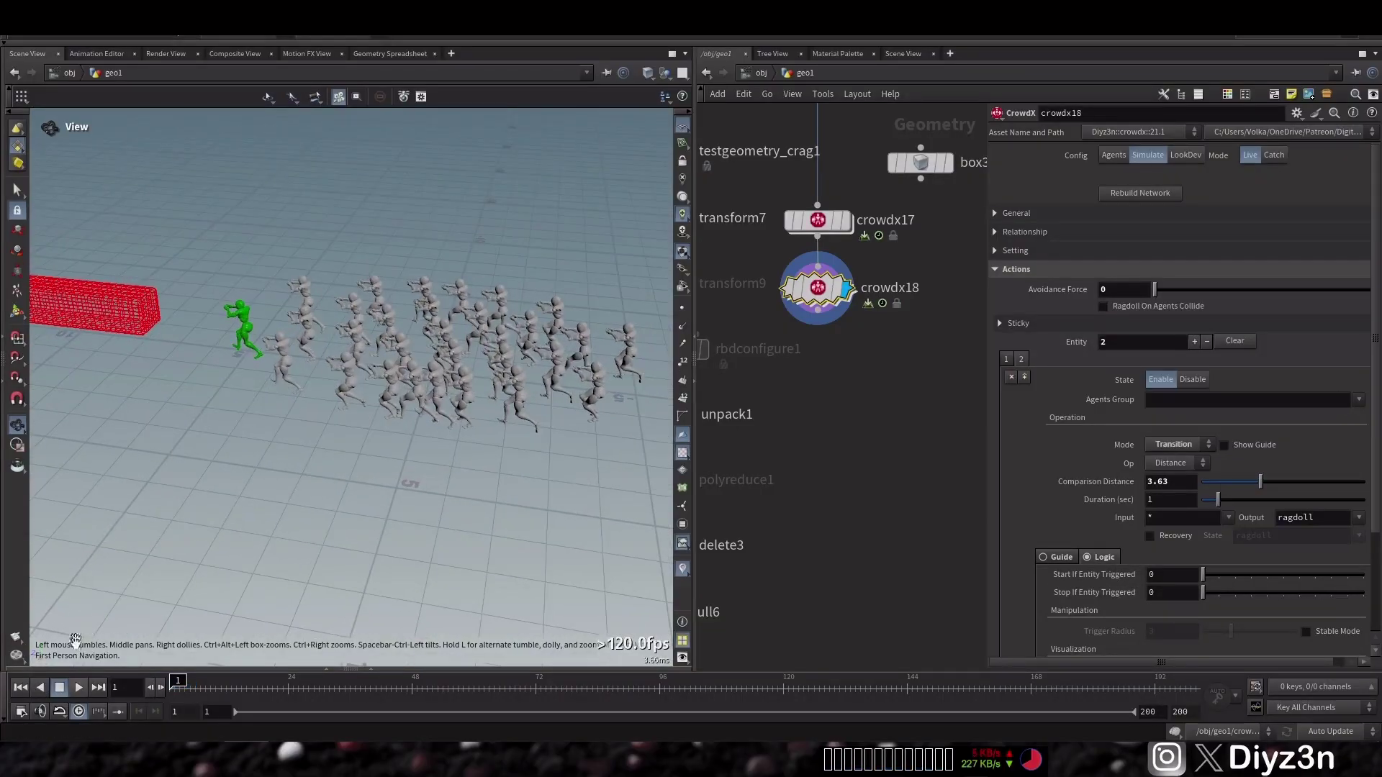
Play the simulation in stages and examine from several angles how the agents stick to the moving box.
left_click(59, 689)
middle_click_drag(504, 321, 305, 279)
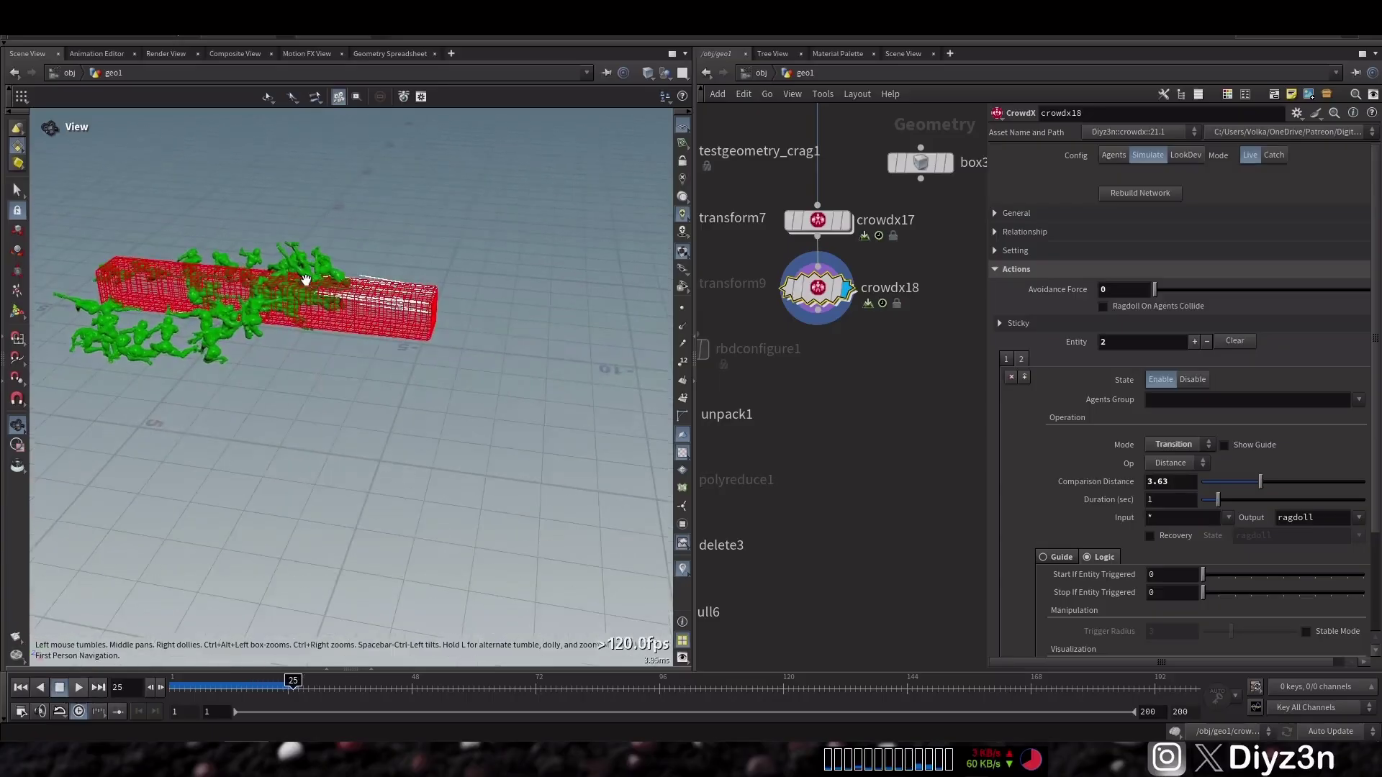
left_click(79, 687)
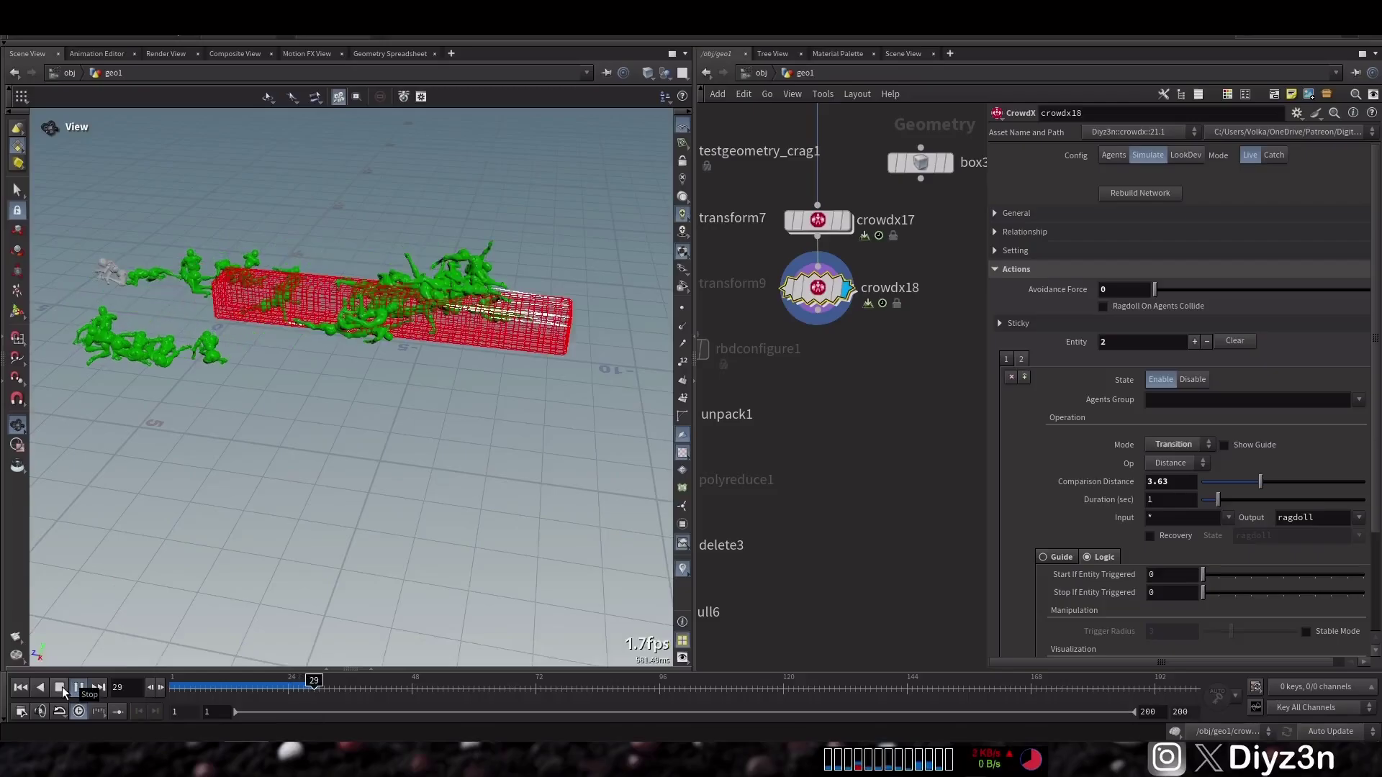
left_click(60, 687)
left_click_drag(567, 292, 110, 604)
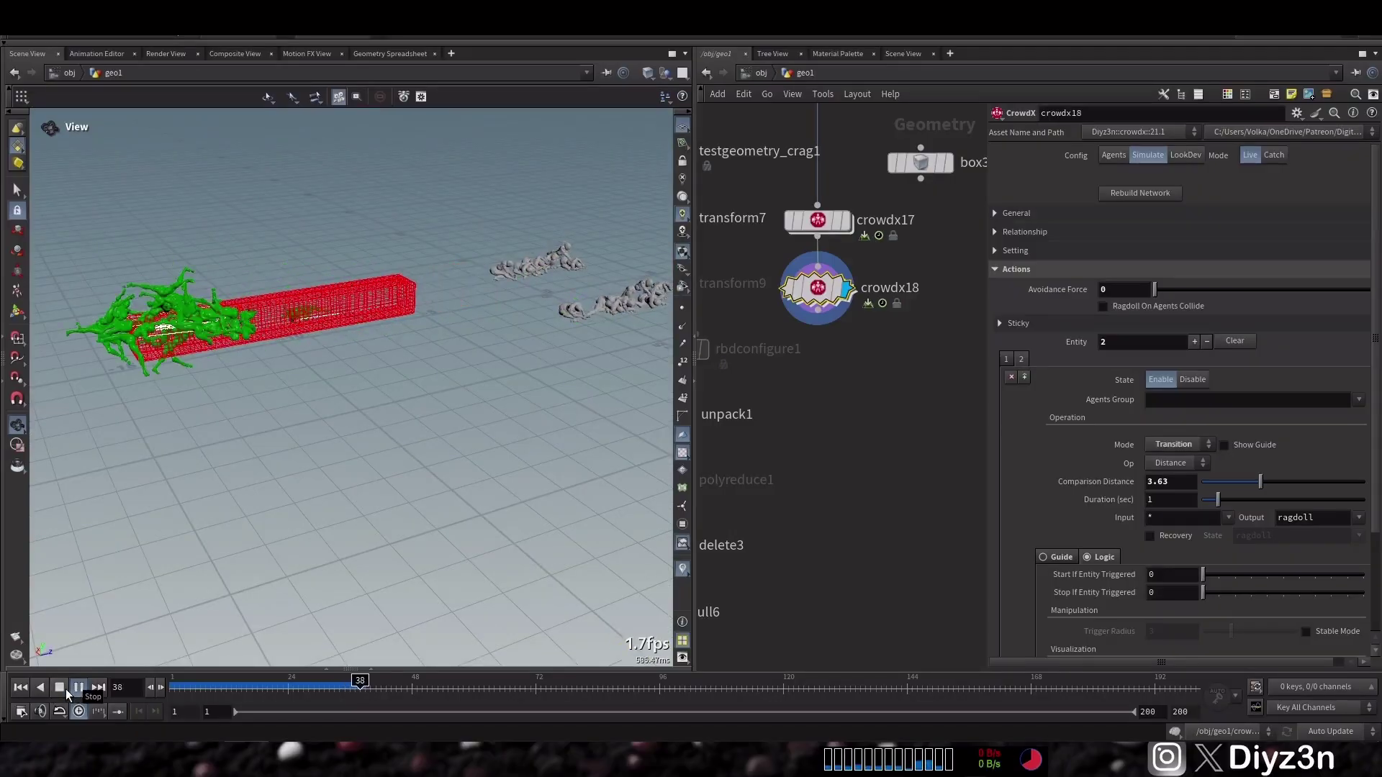
left_click(60, 688)
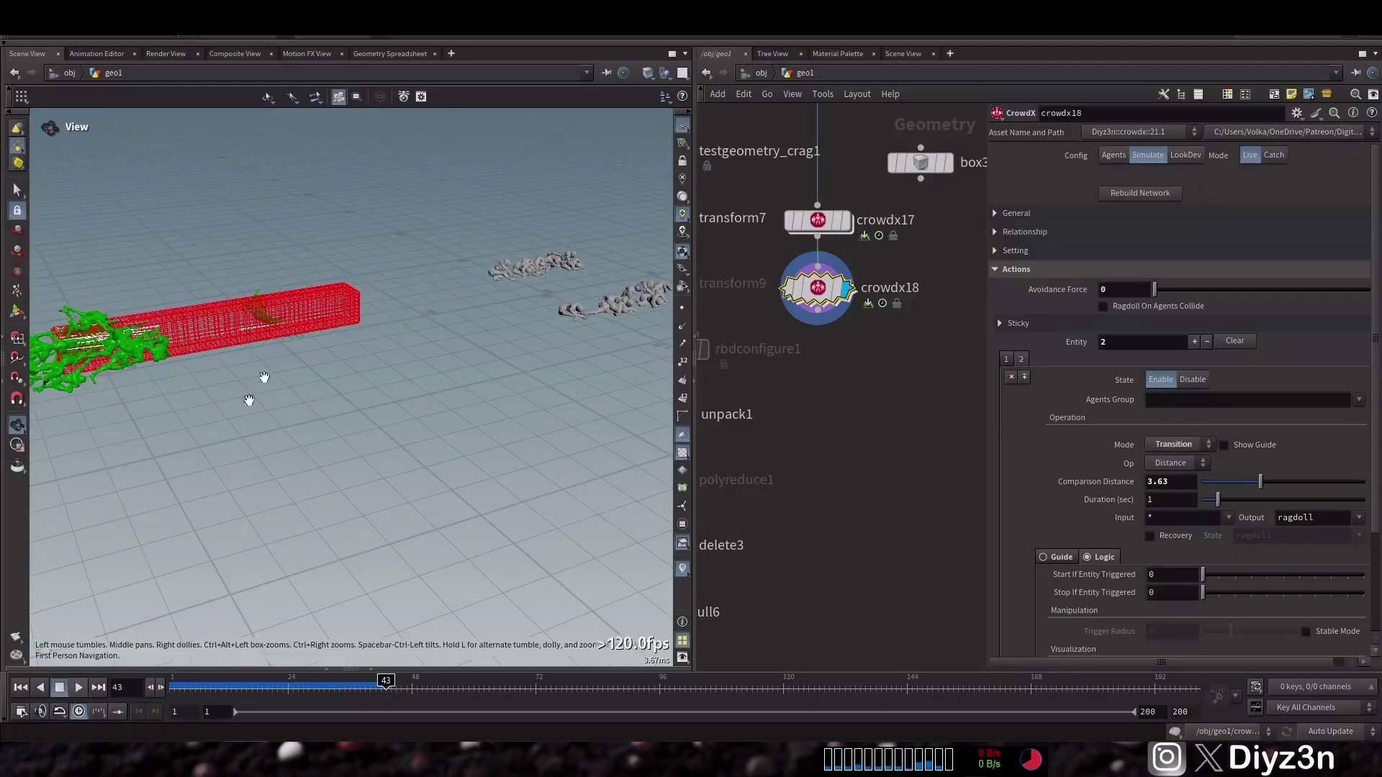
left_click_drag(262, 379, 446, 327)
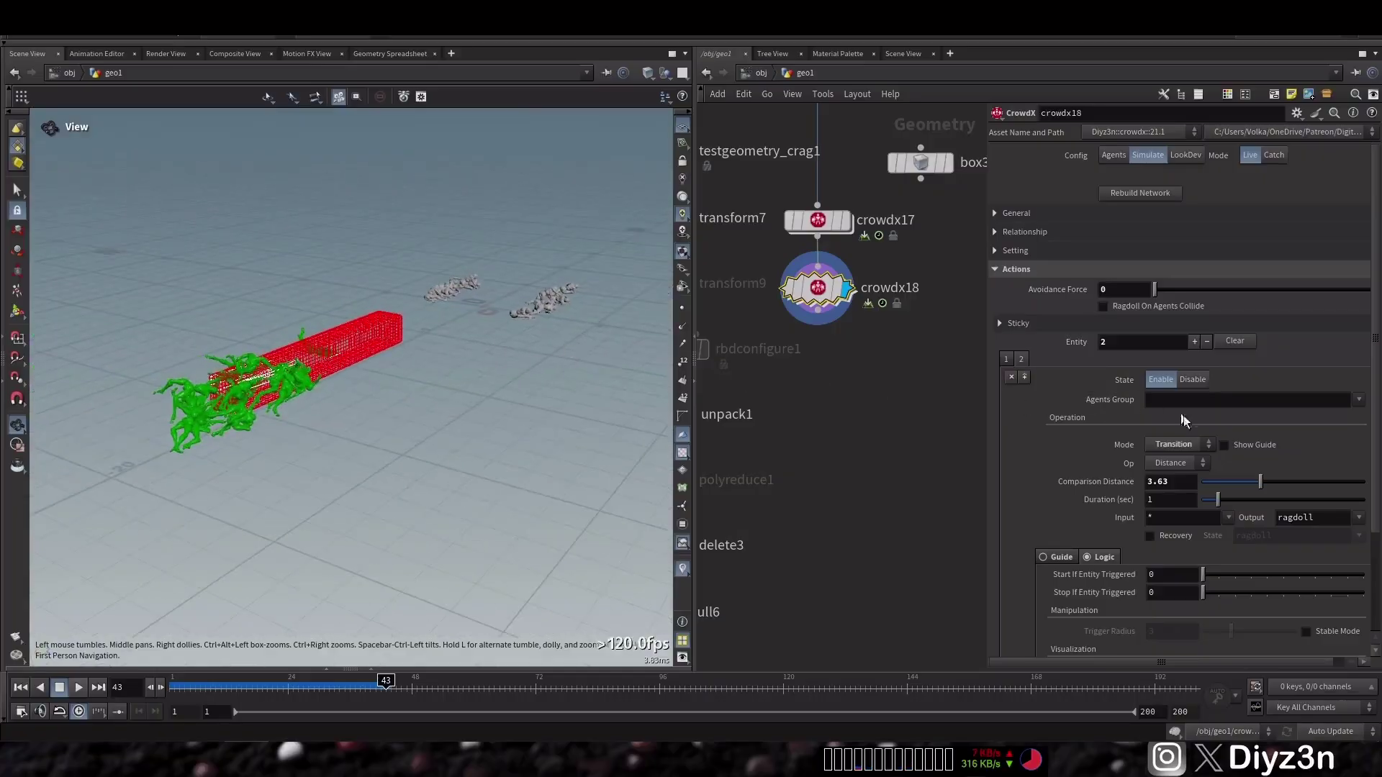
Render a viewport flipbook of the glue simulation with the fixed 1280x720 resolution turned off, and play it back.
left_click(22, 638)
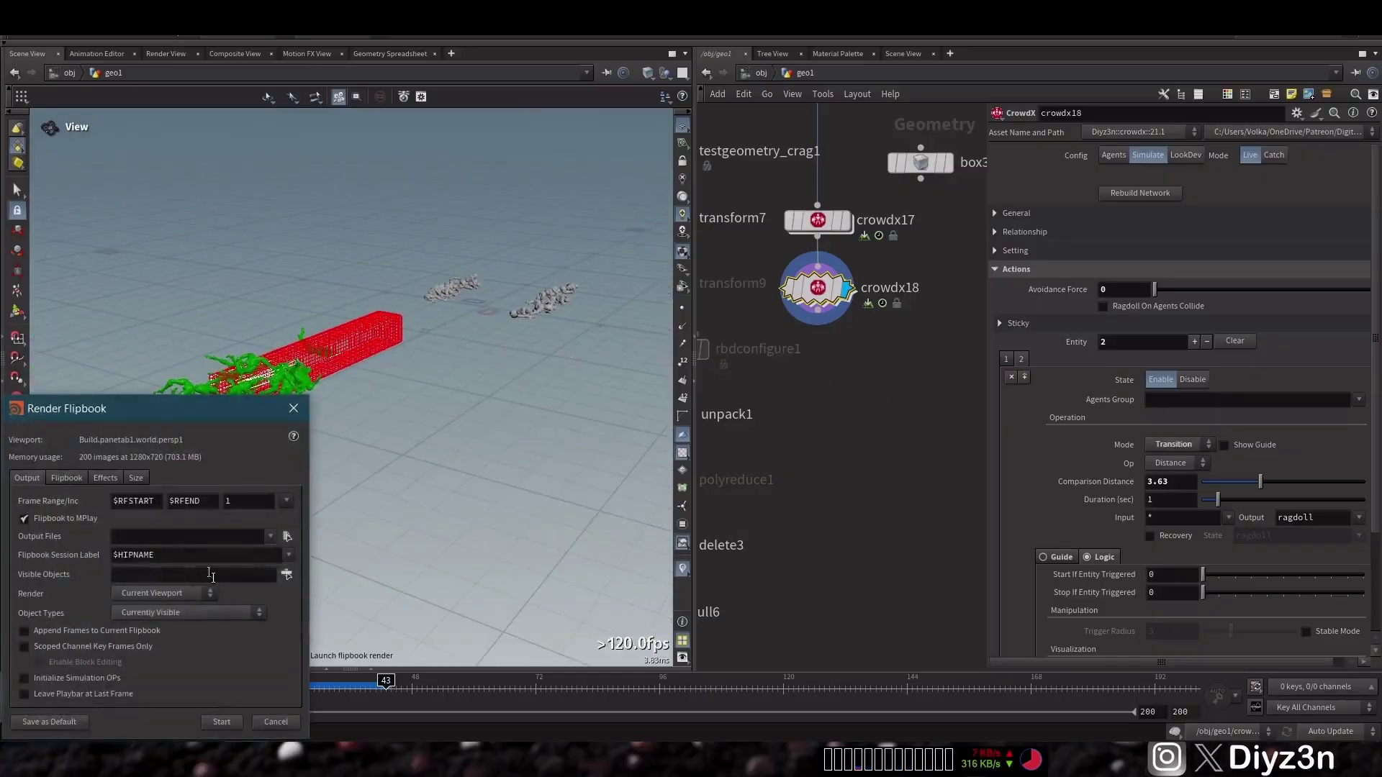
left_click(106, 478)
left_click(134, 479)
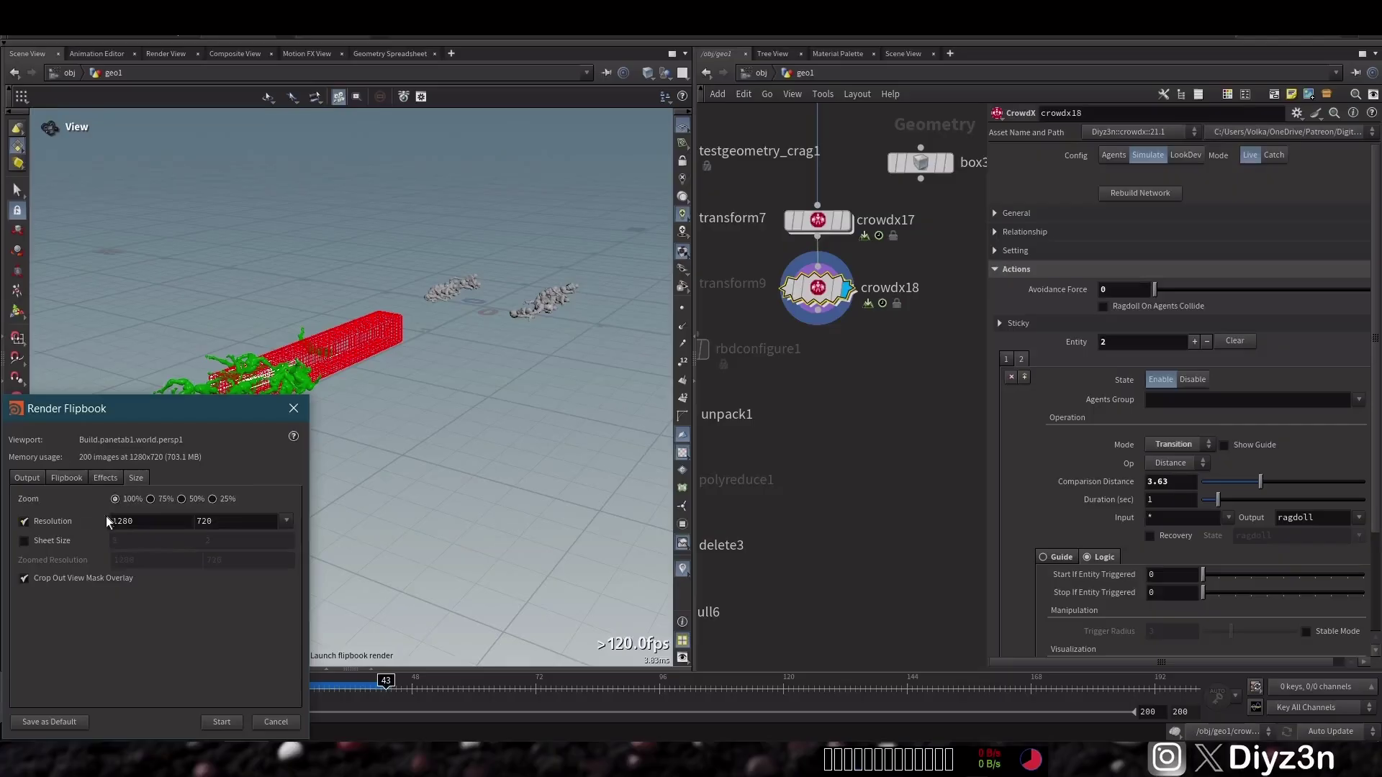
left_click(220, 722)
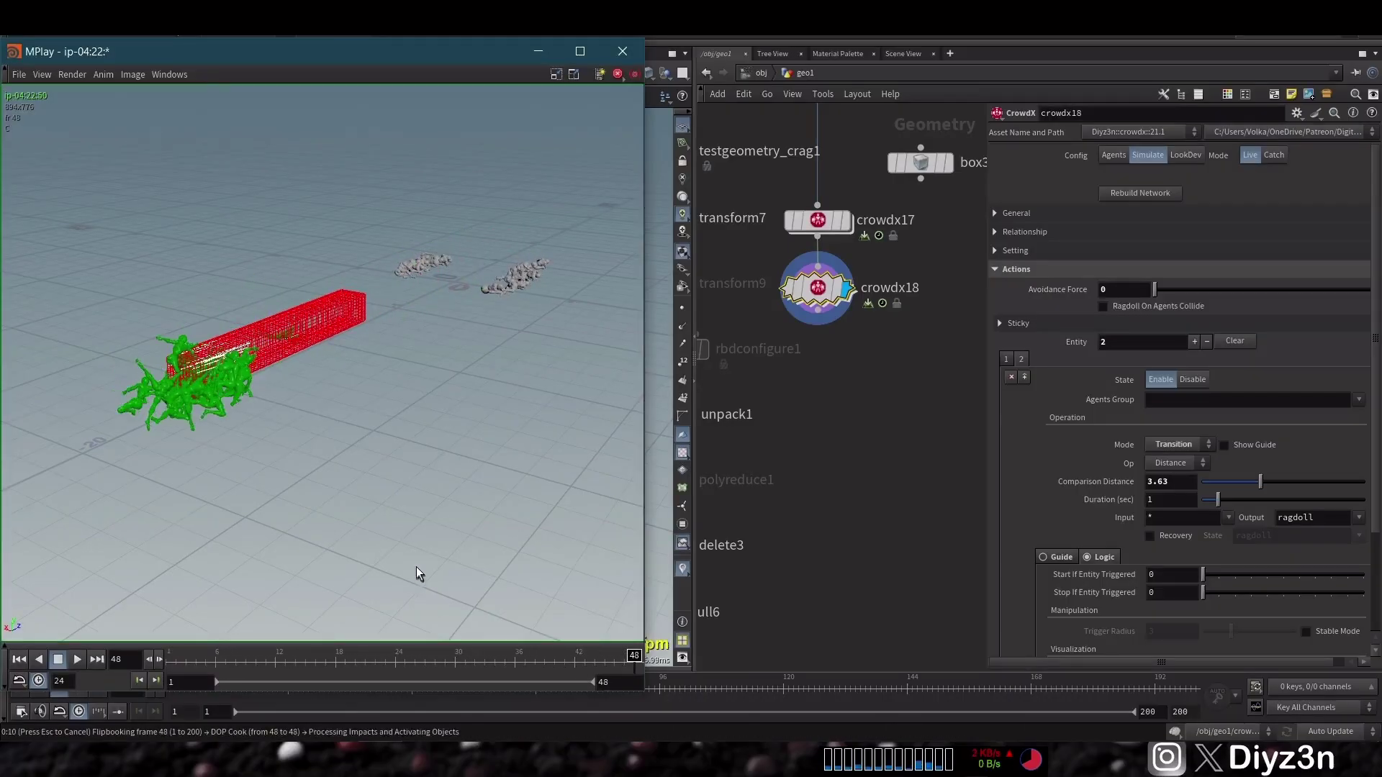
left_click(78, 659)
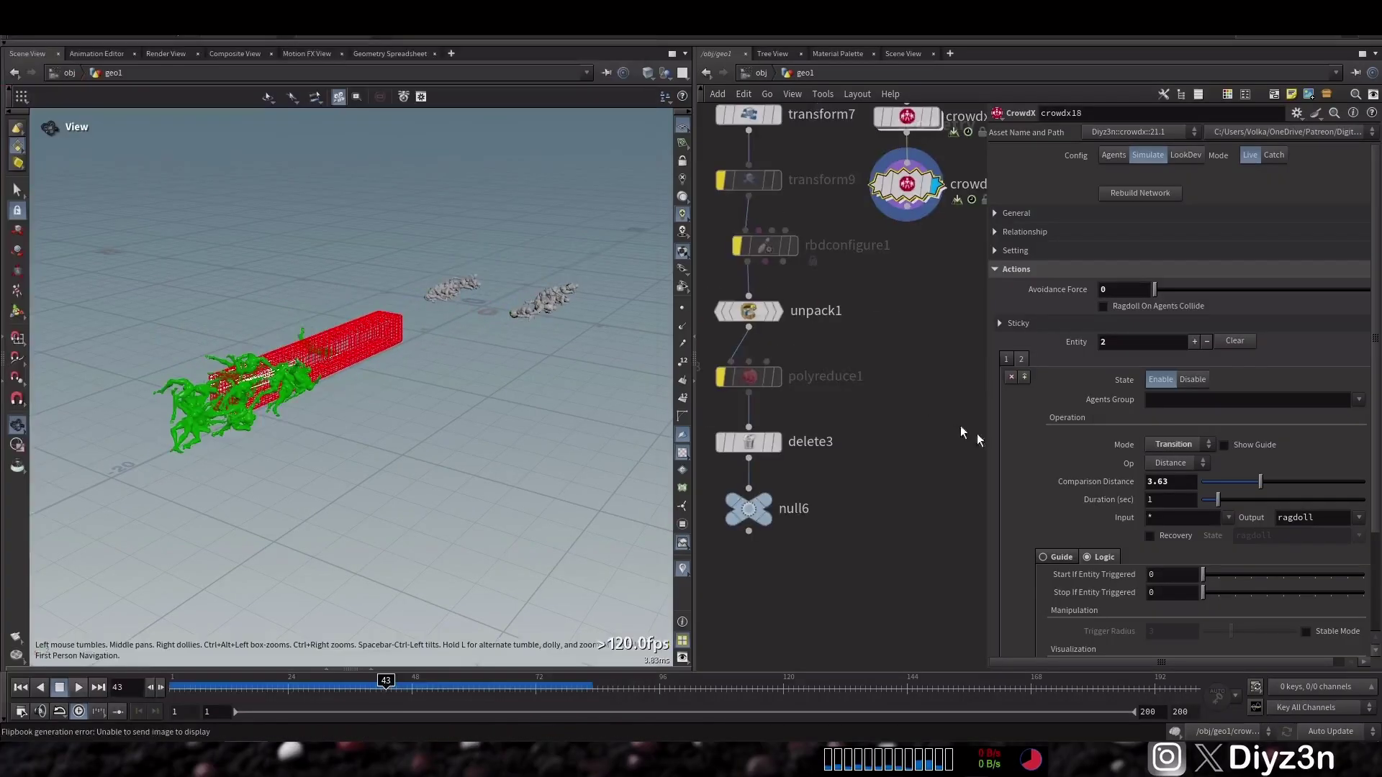
Open the Glue entity's guide settings and display null6, checking its animation up to frame 12.
left_click(1063, 556)
left_click(1004, 360)
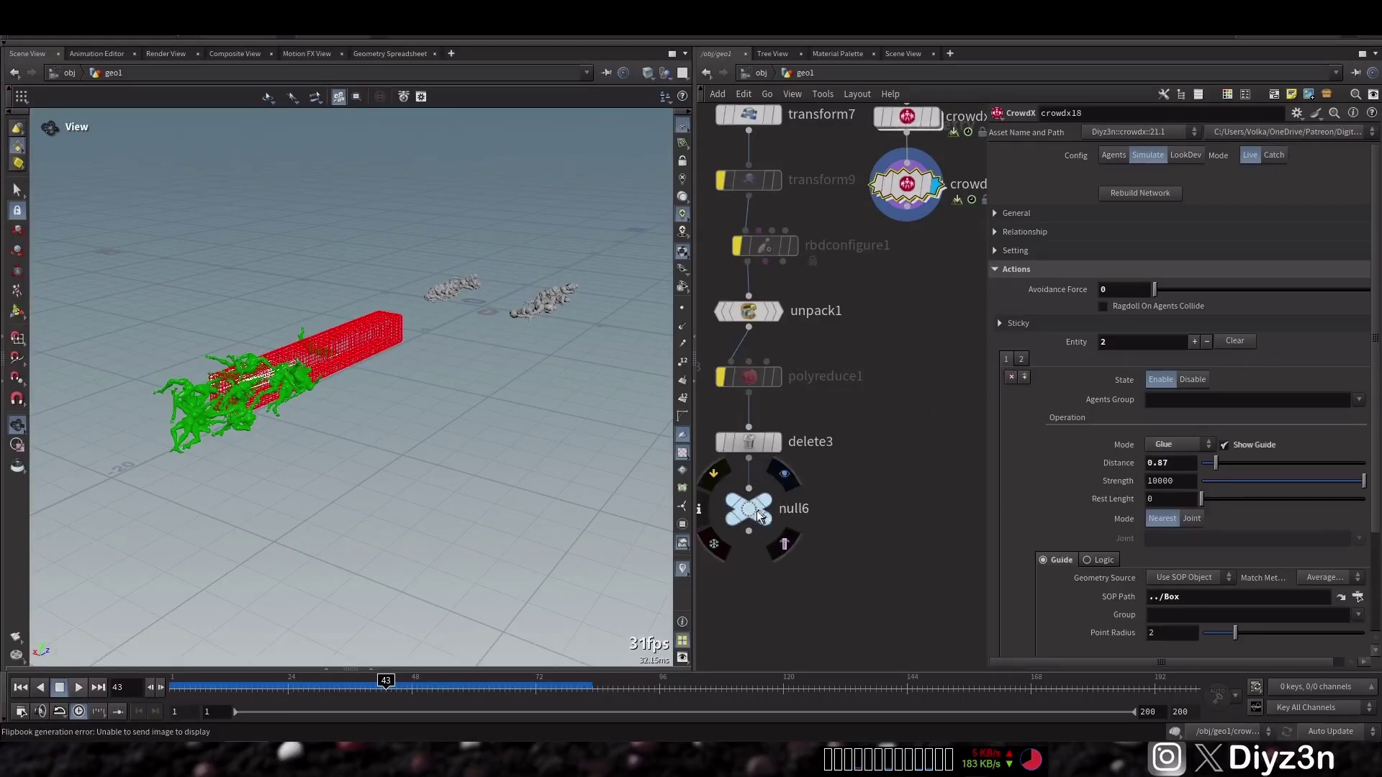
left_click(785, 473)
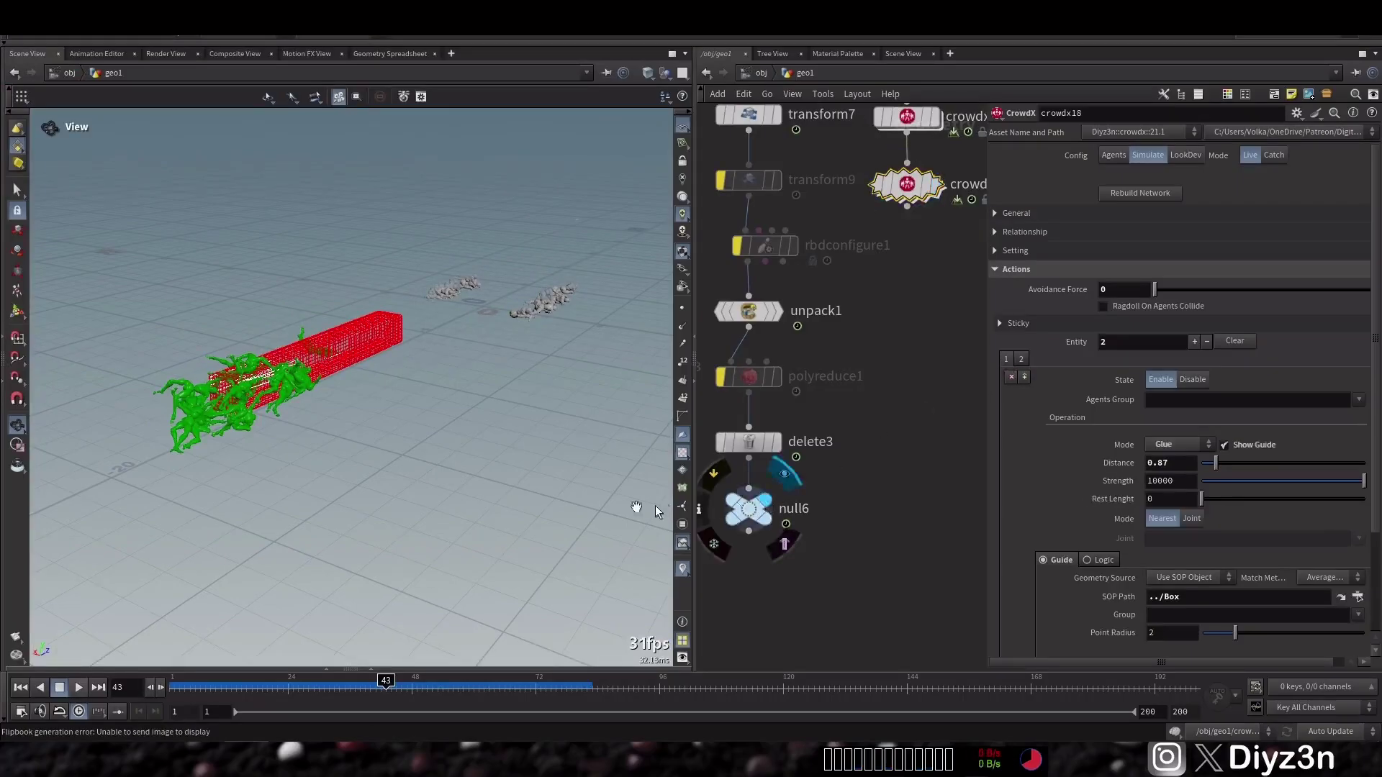
left_click_drag(184, 697, 226, 693)
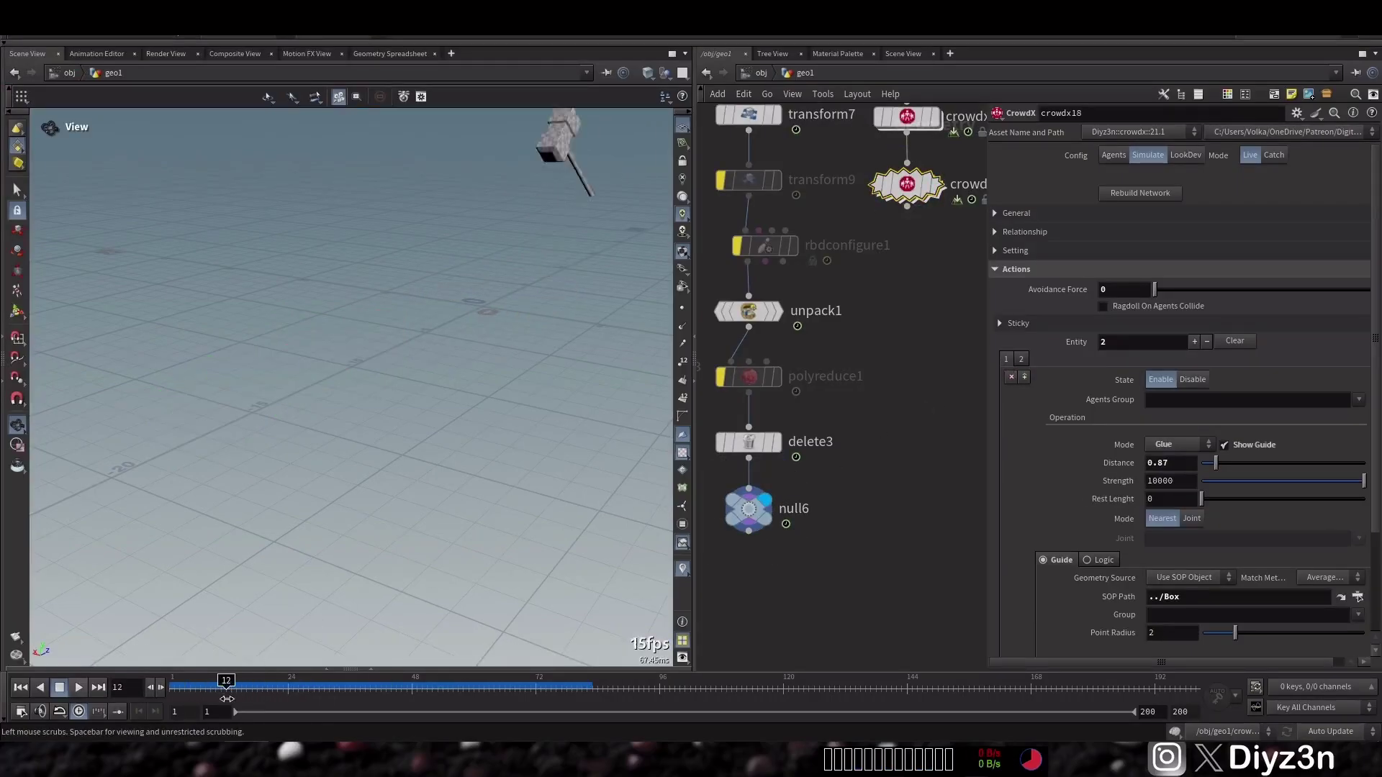
Display transform7 and unpack1 in turn, check the character animation up to frame 19 and examine their node information.
middle_click_drag(854, 395, 866, 533)
left_click(785, 261)
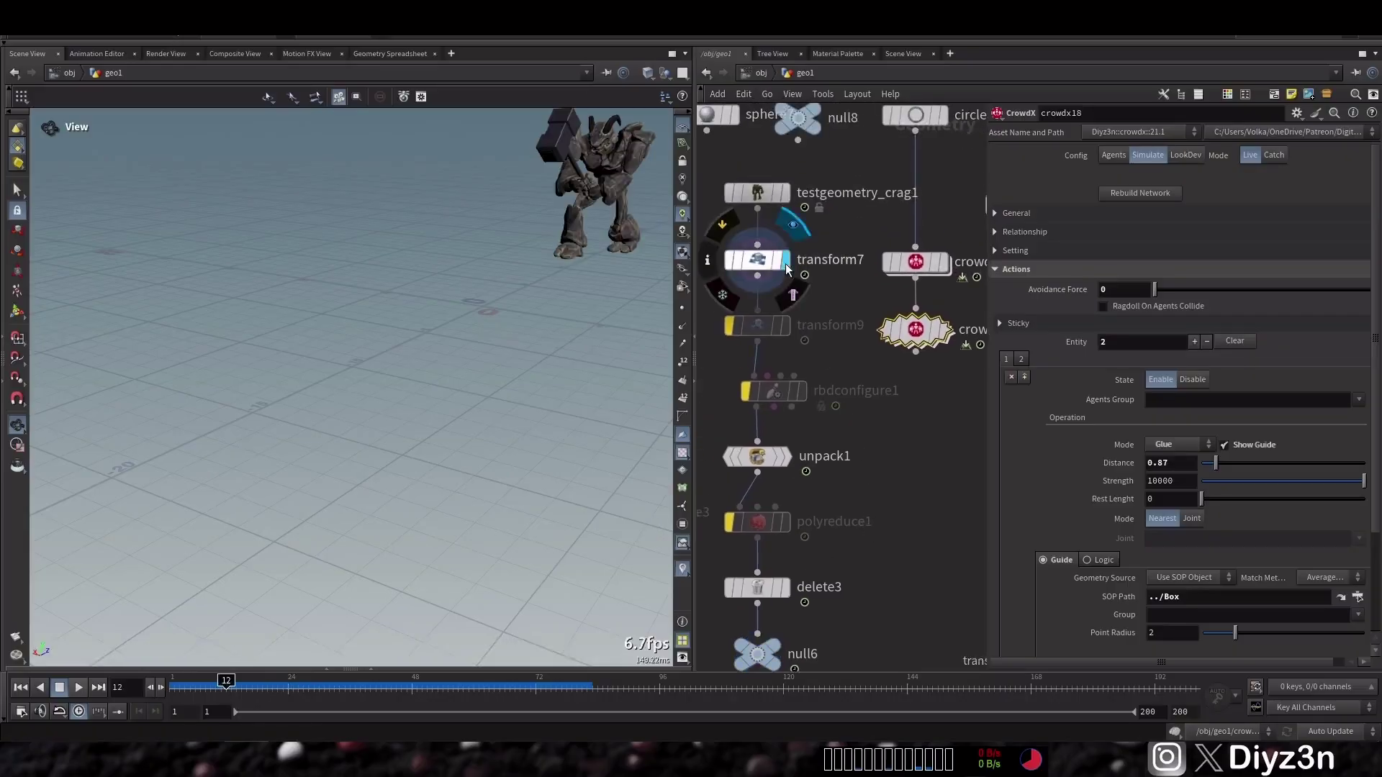
left_click_drag(177, 690, 262, 689)
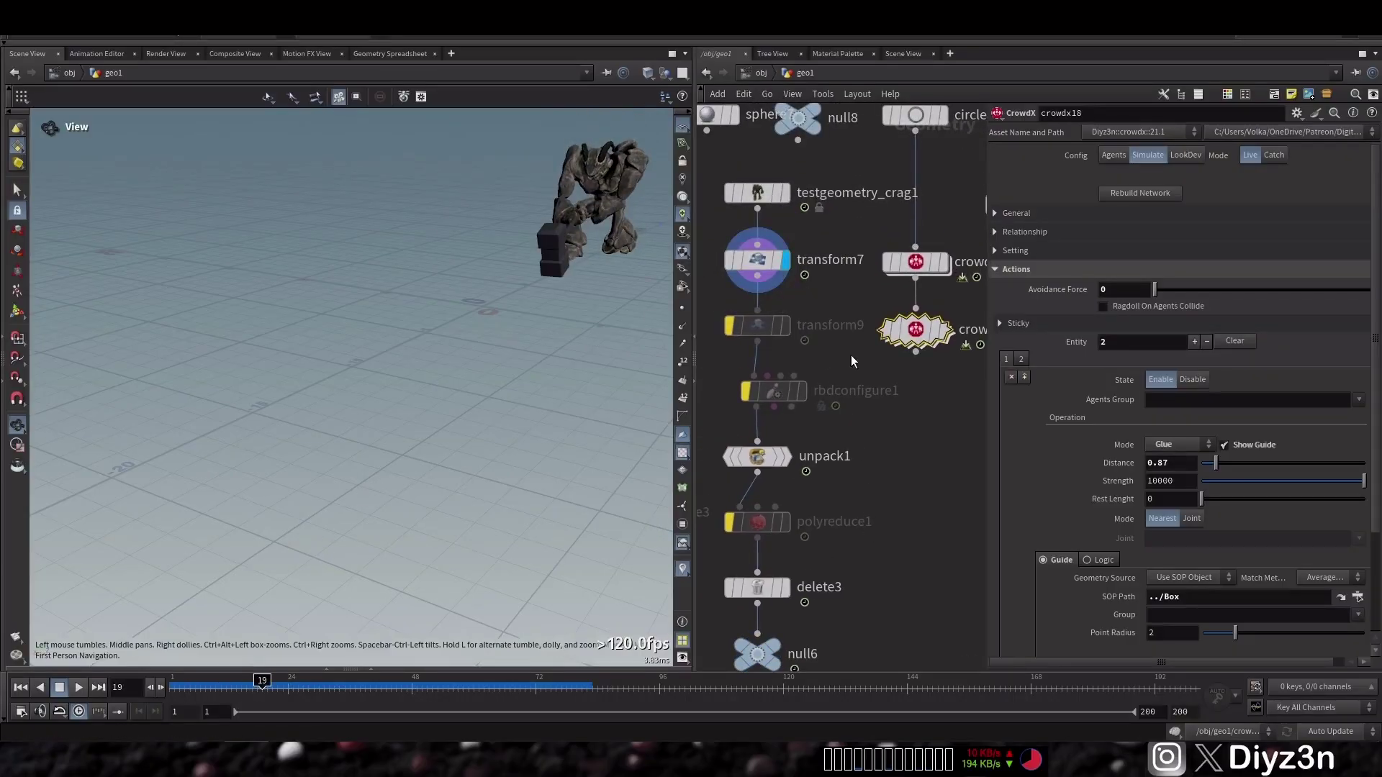
left_click(708, 260)
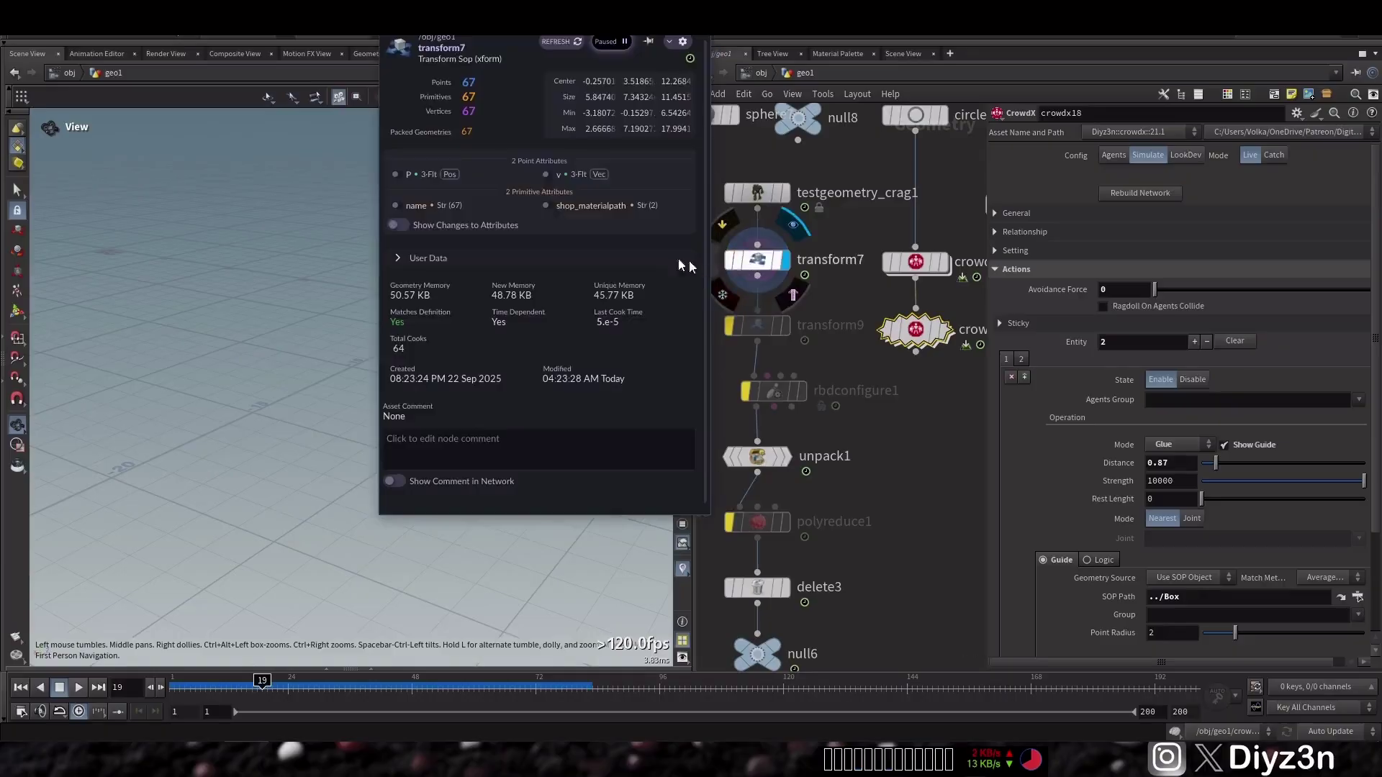
left_click(785, 457)
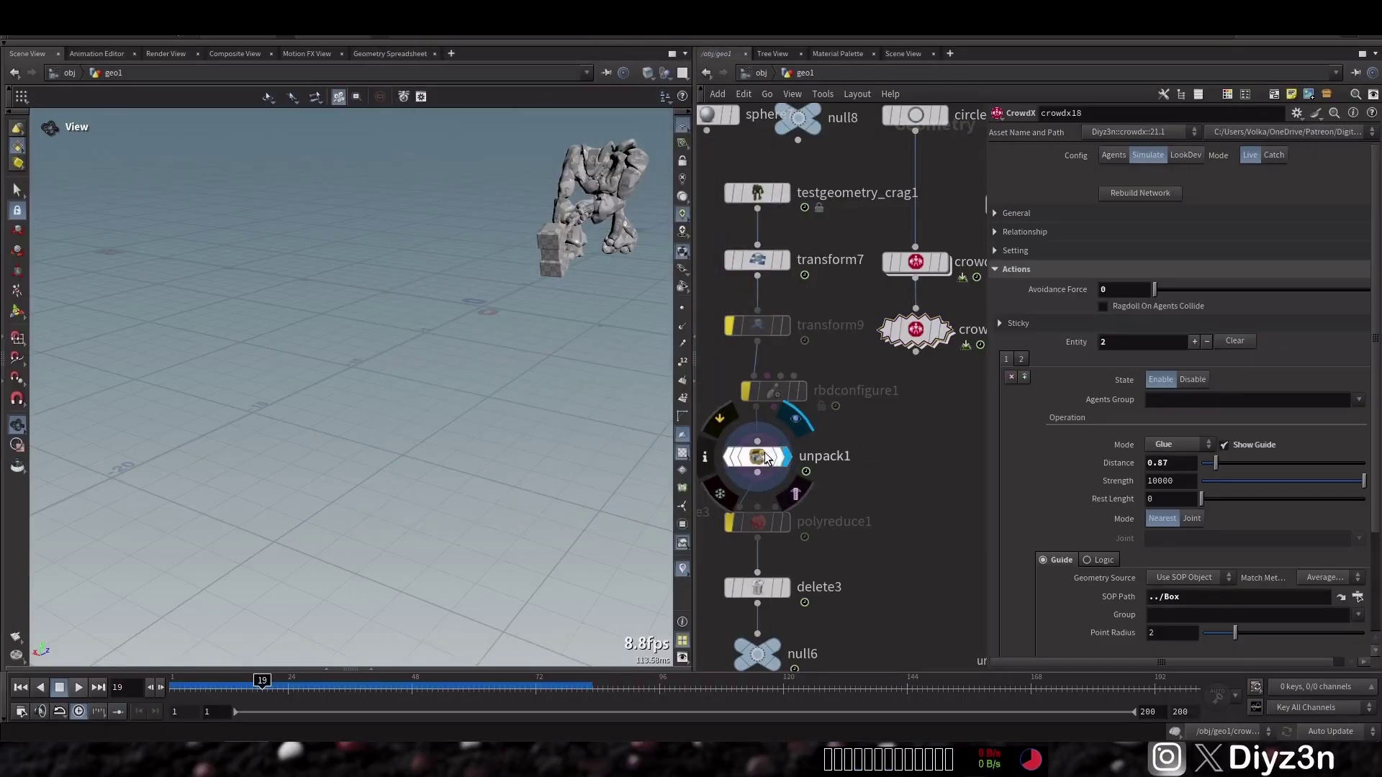
left_click(706, 457)
middle_click_drag(875, 502, 858, 355)
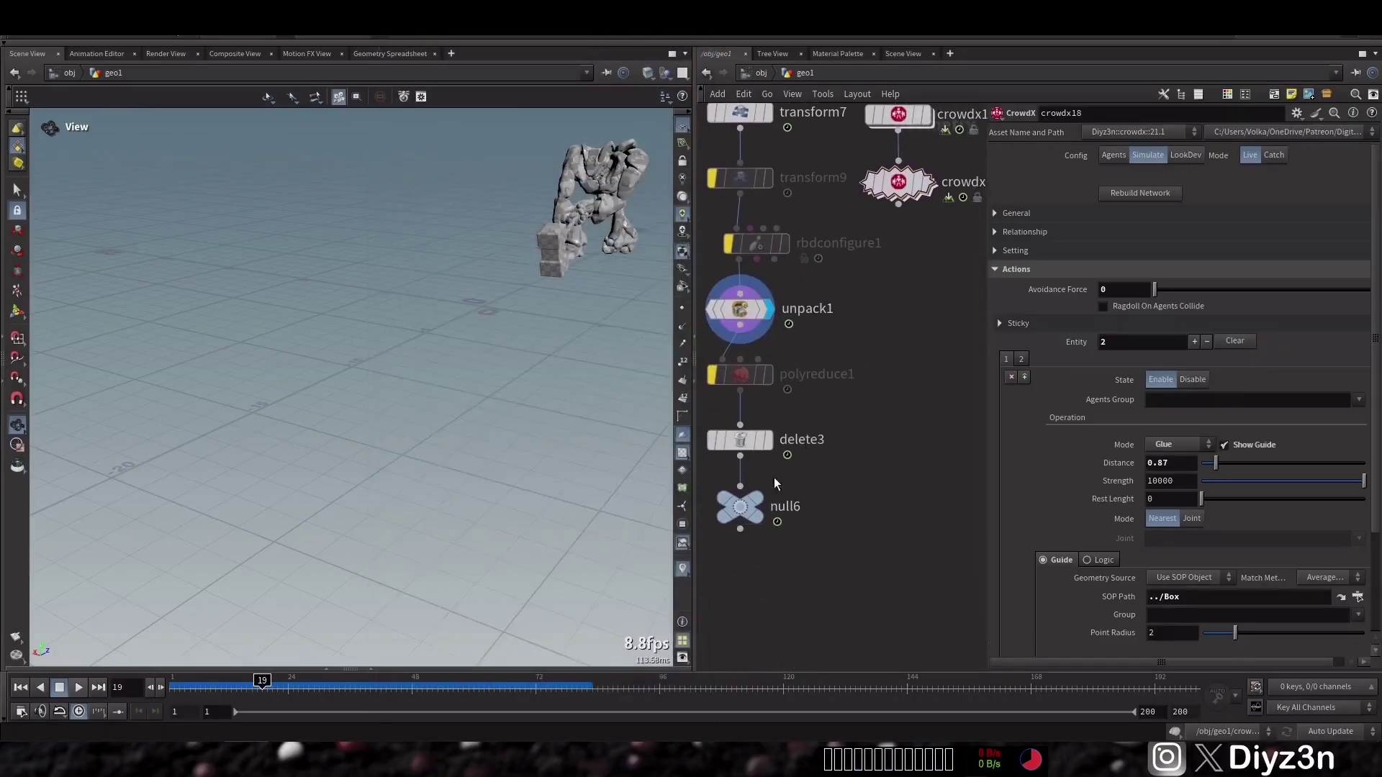
Display null6, set it as the guide SOP path of both the Transition and Glue entities, and return to displaying crowdx18 at frame 1.
left_click(776, 473)
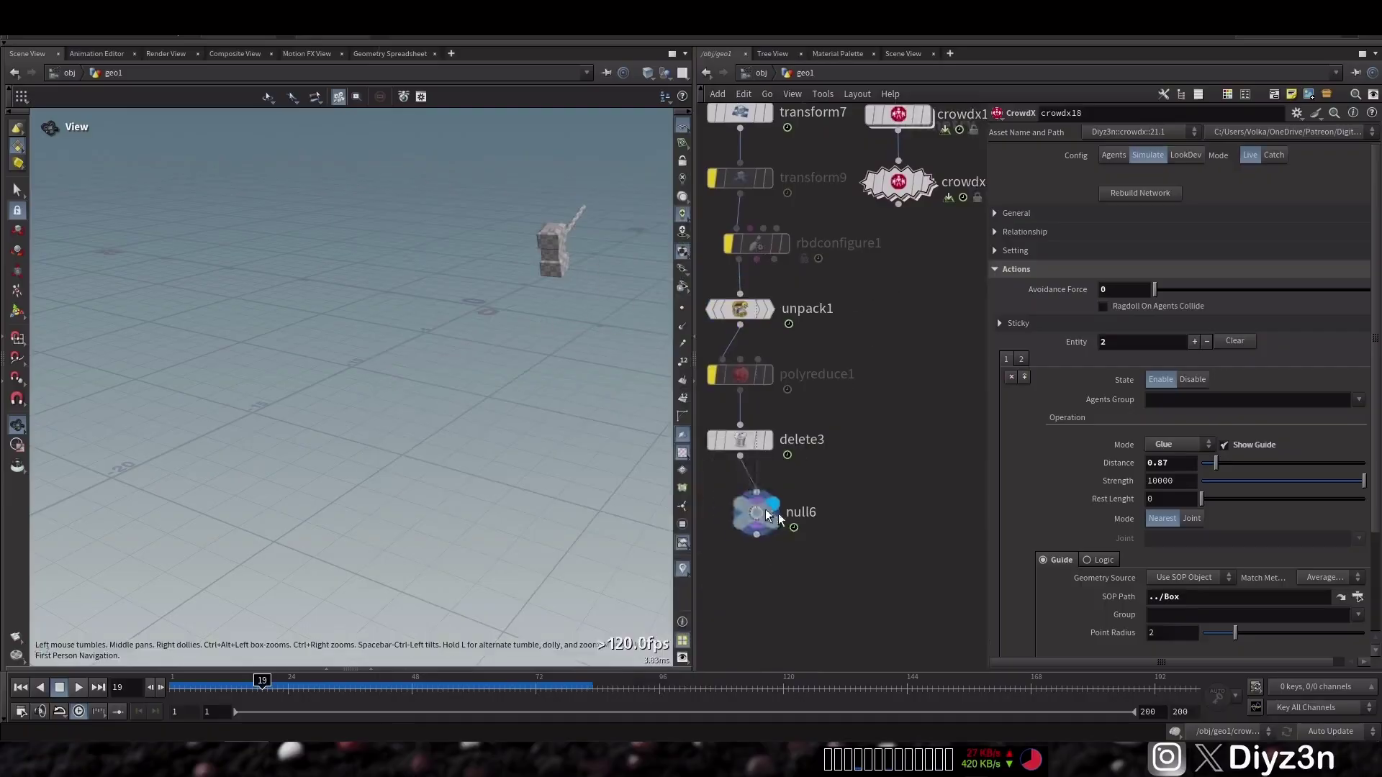
left_click(1021, 359)
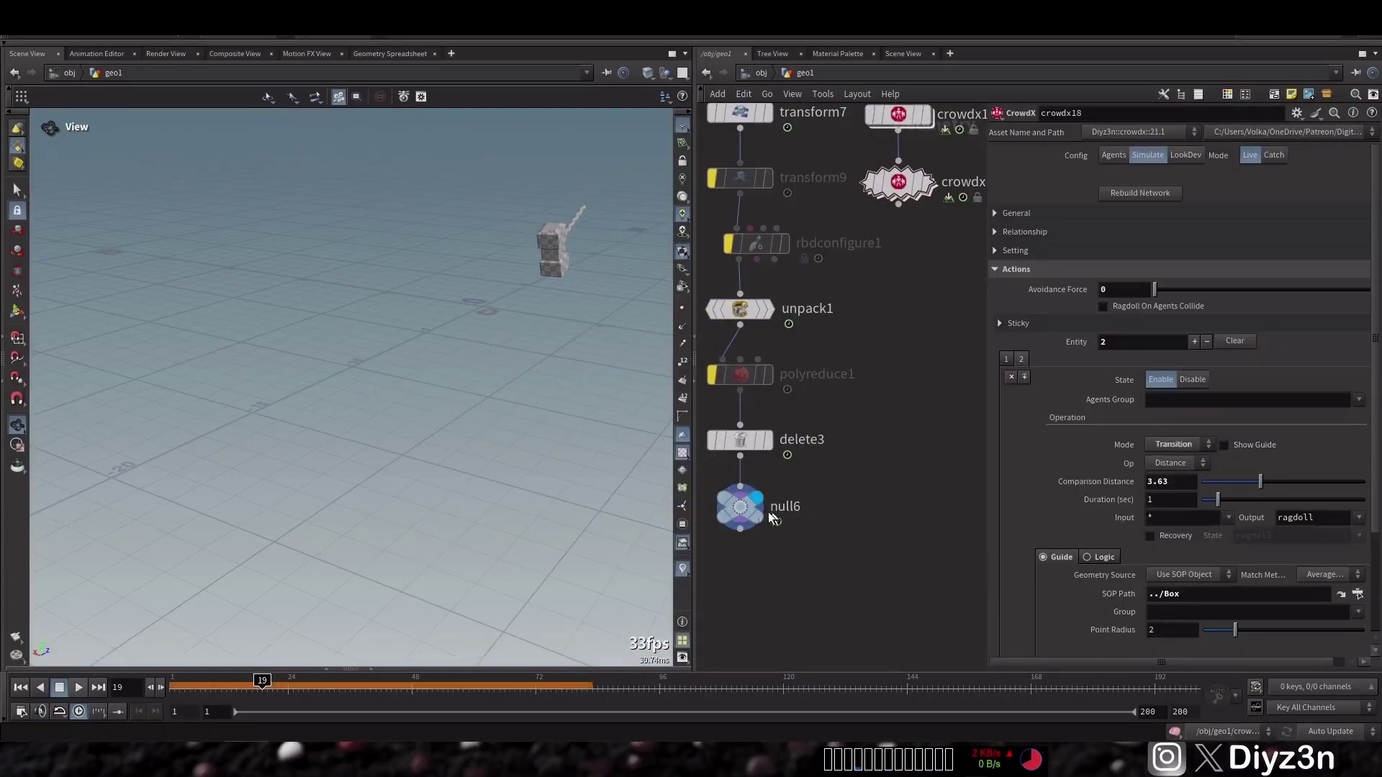
left_click(21, 687)
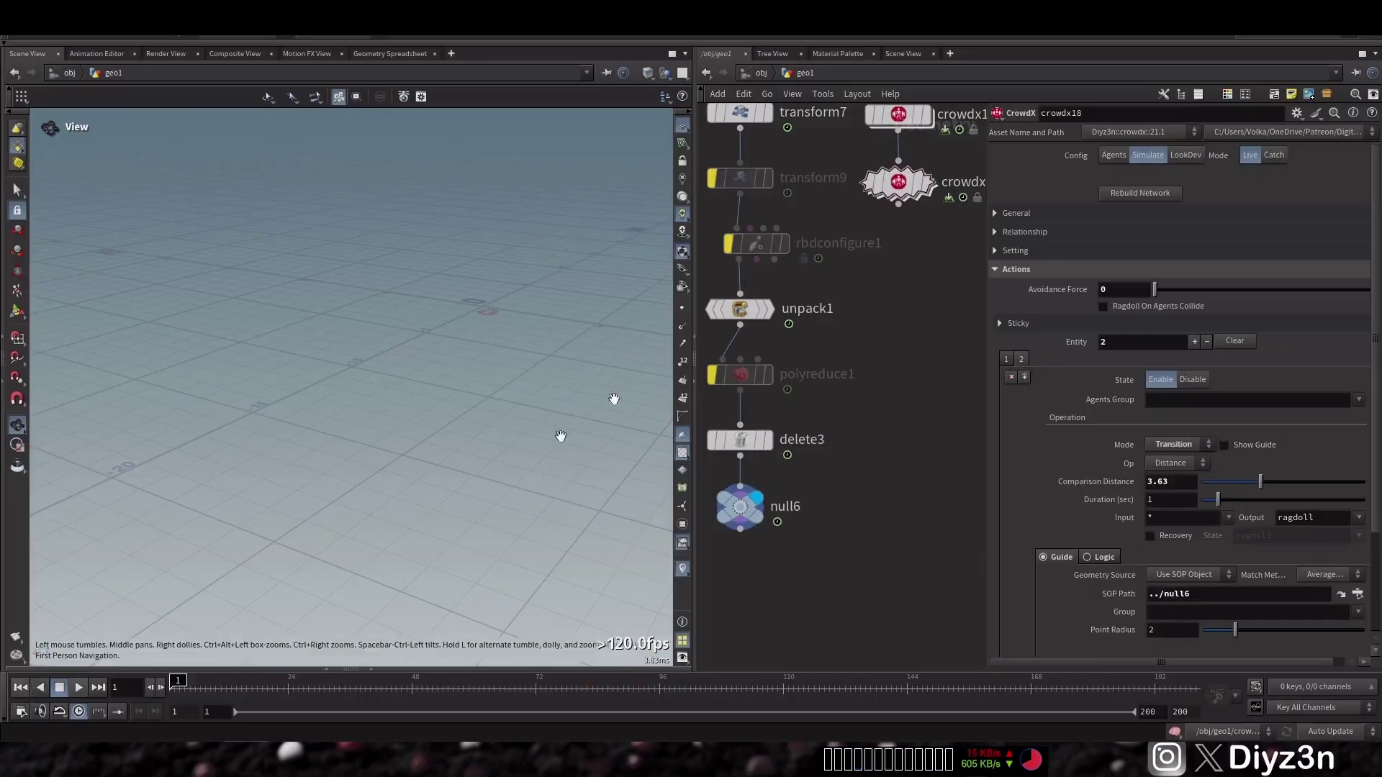
left_click(930, 182)
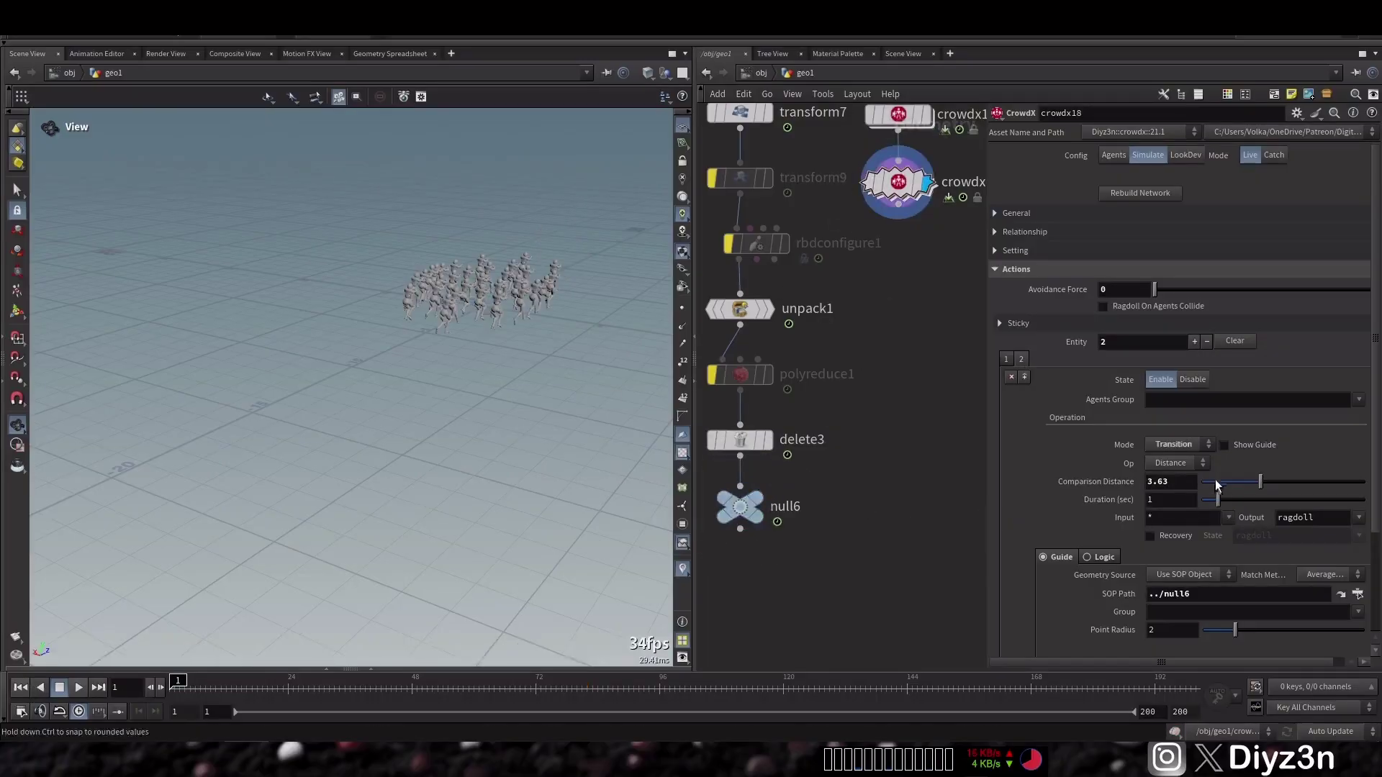
left_click(1008, 361)
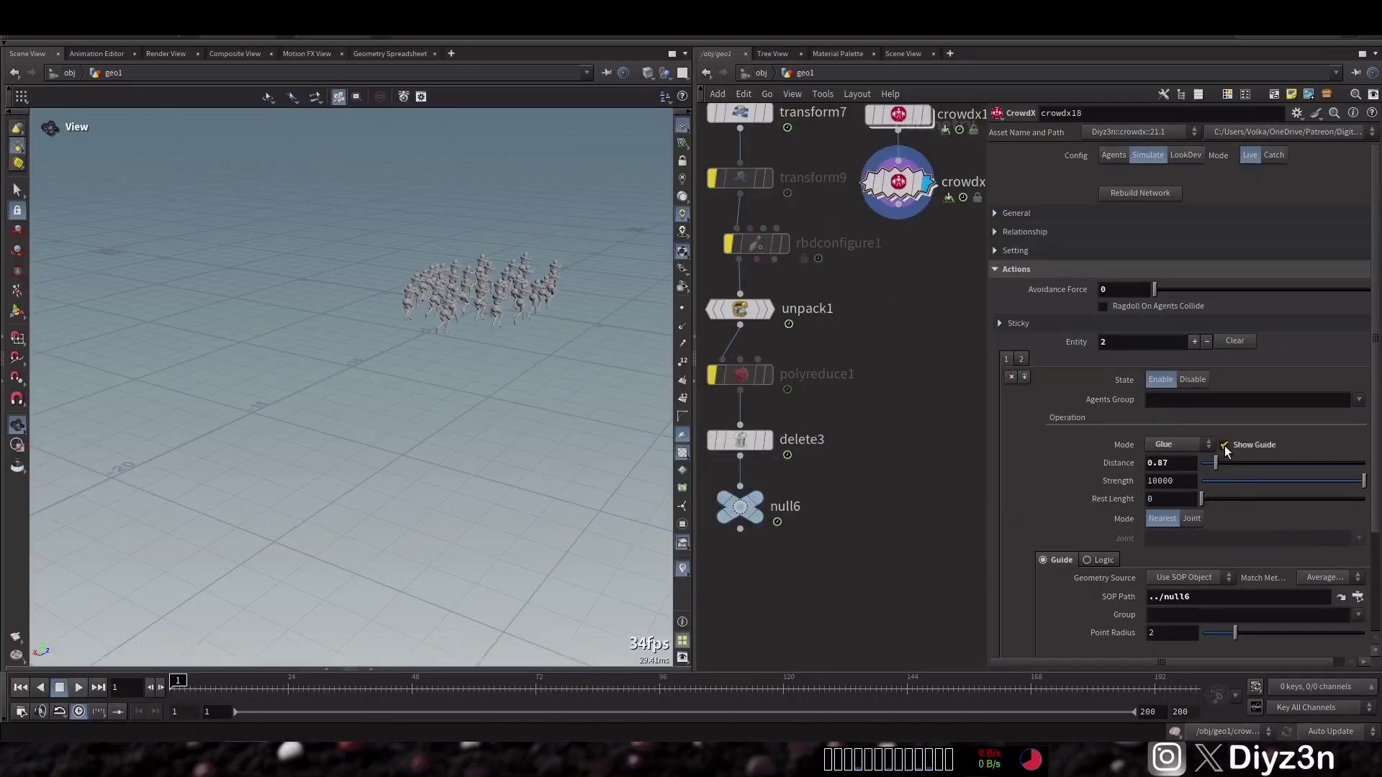
Play the crowdx18 simulation in stages up to about frame 49, examine the agents around the hammer from a lower angle, and rewind.
middle_click_drag(536, 447, 419, 544)
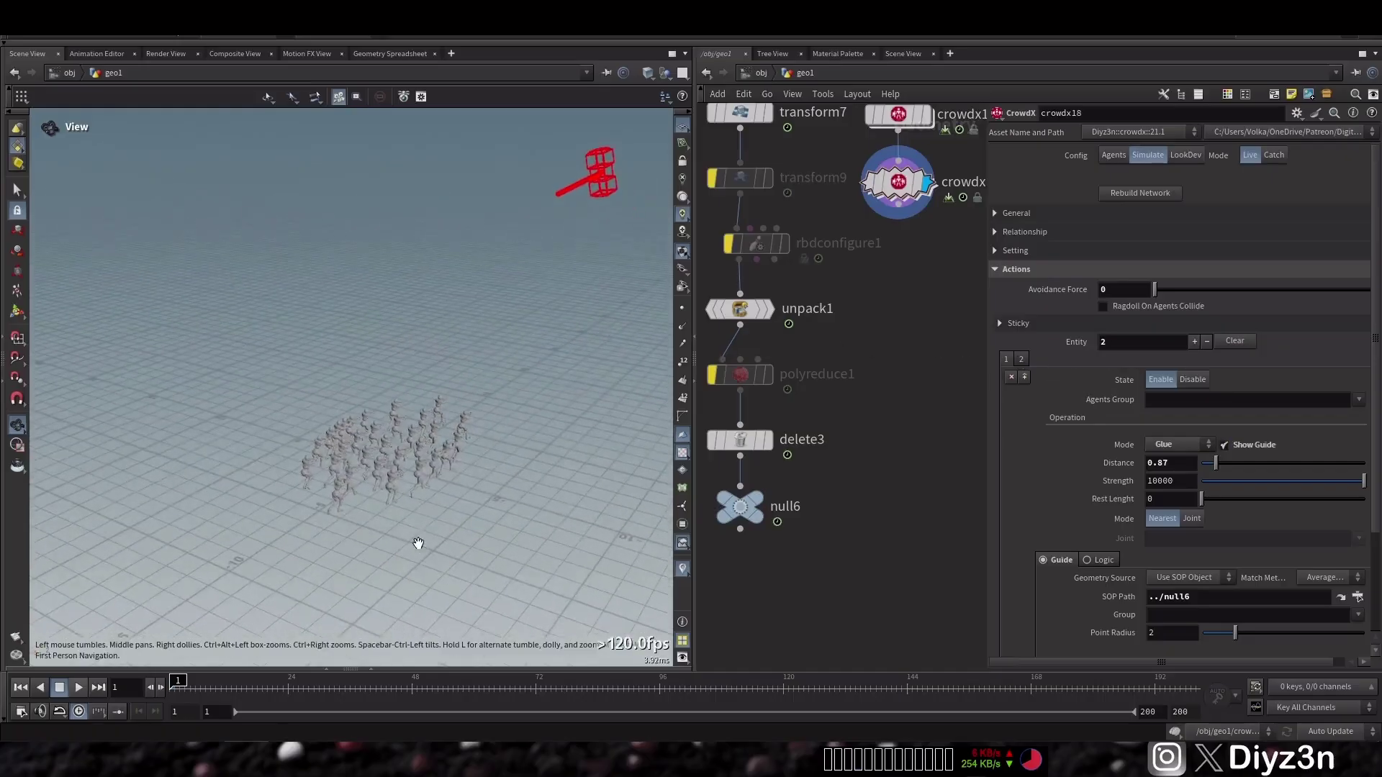
left_click(78, 688)
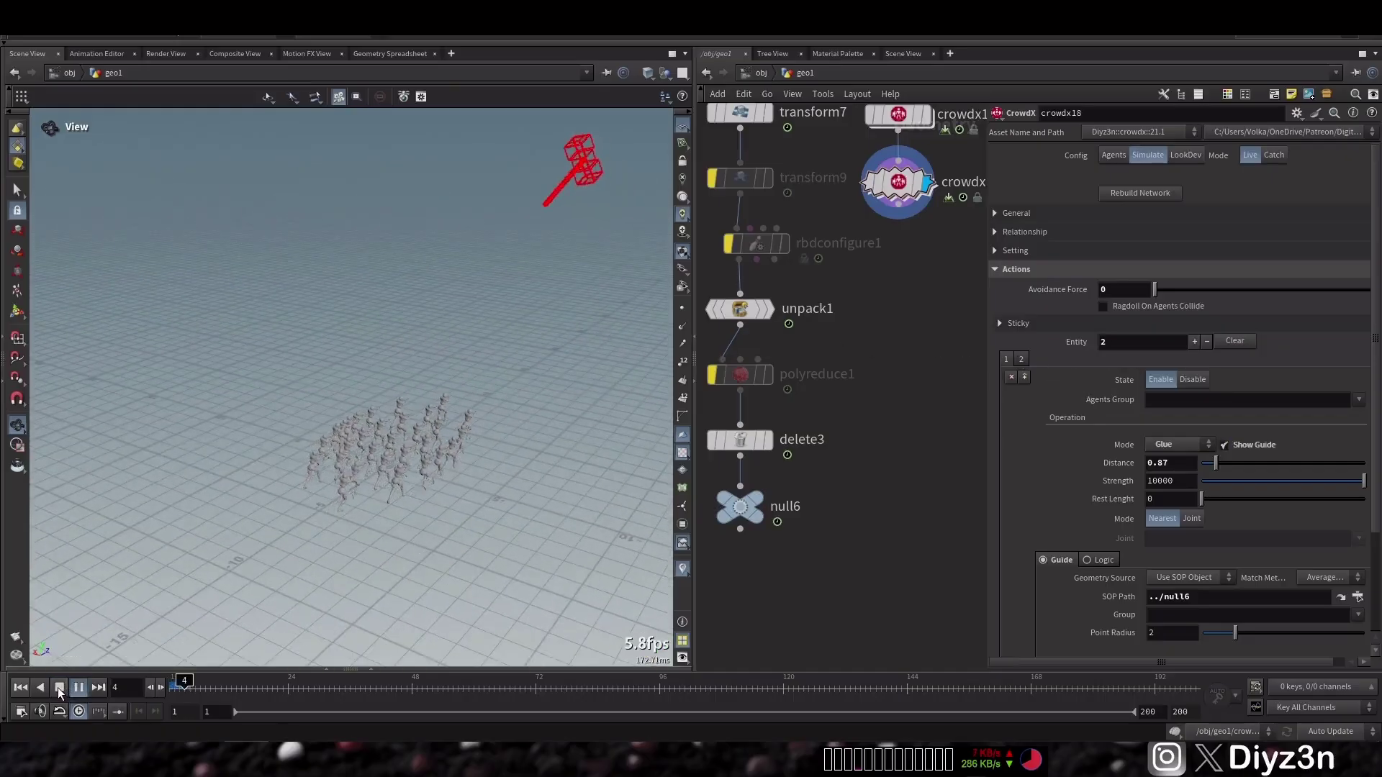
left_click(59, 688)
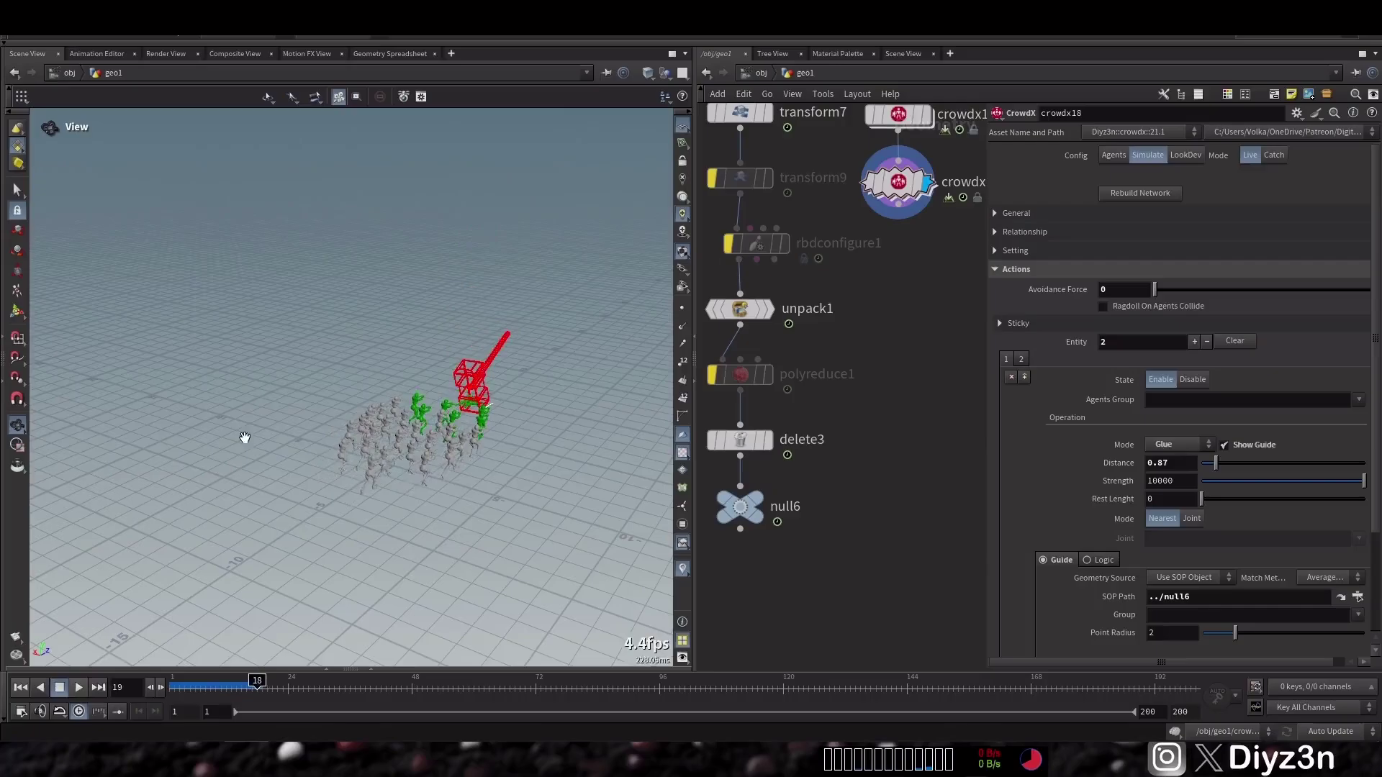
left_click_drag(244, 439, 328, 483)
left_click(79, 687)
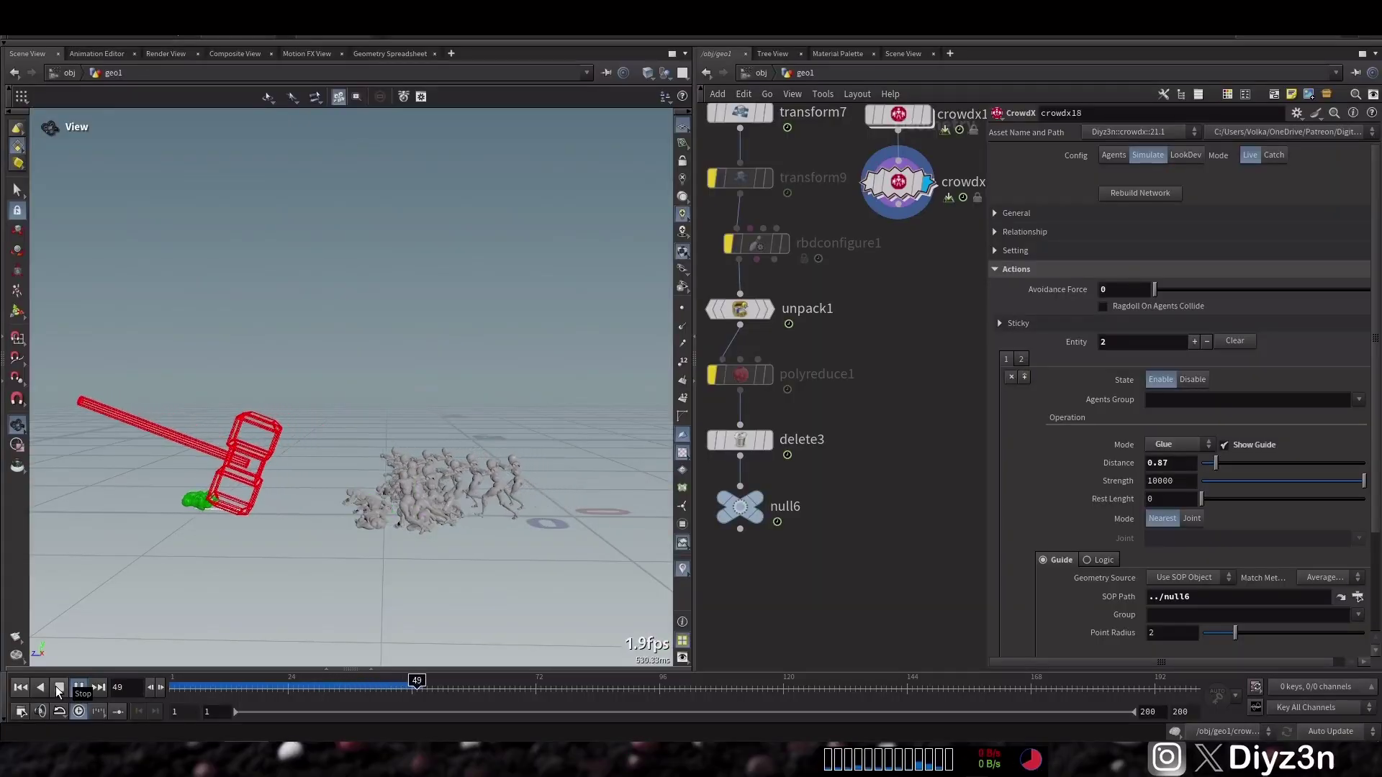
left_click(57, 688)
left_click(20, 688)
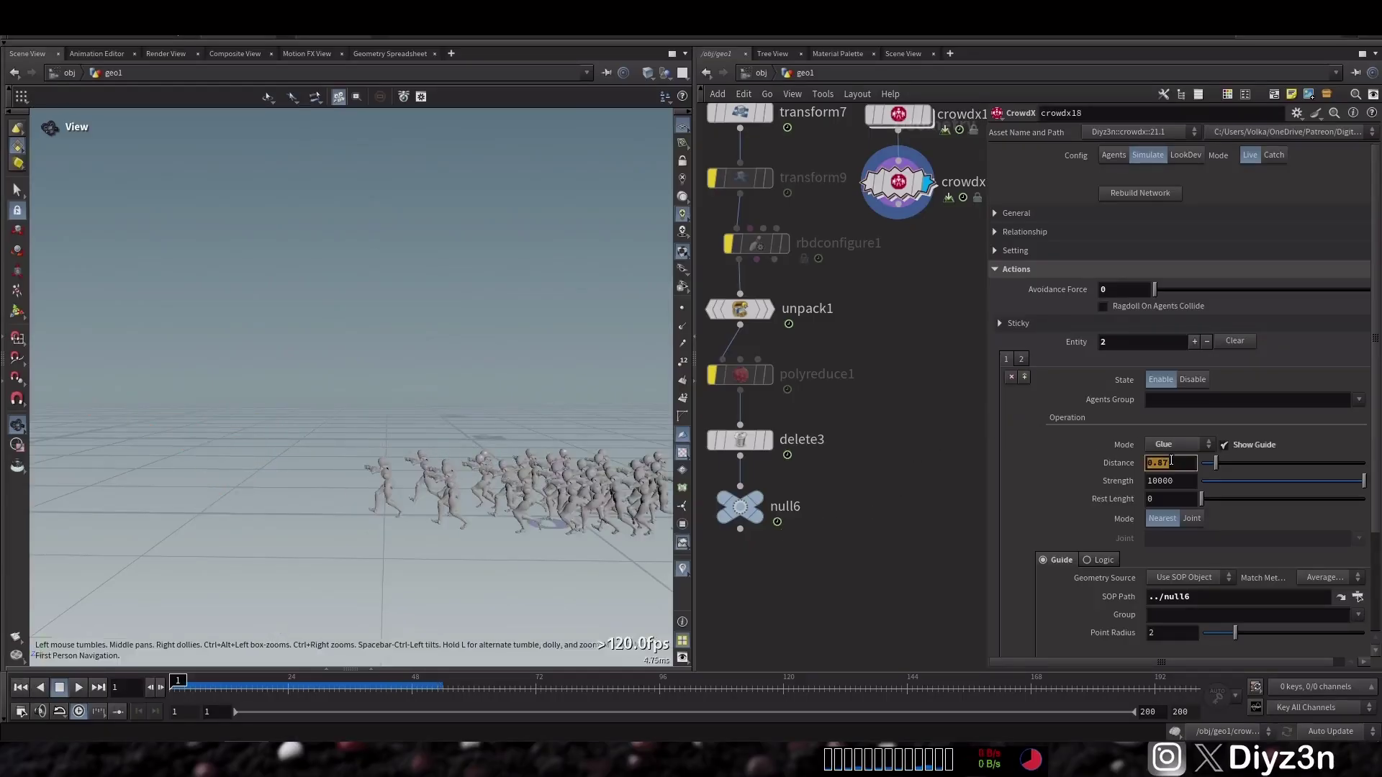
Set the Transition entity's Comparison Distance to 1.5 and the Glue entity's Distance to 2, and play the simulation to about frame 67.
left_click(1022, 359)
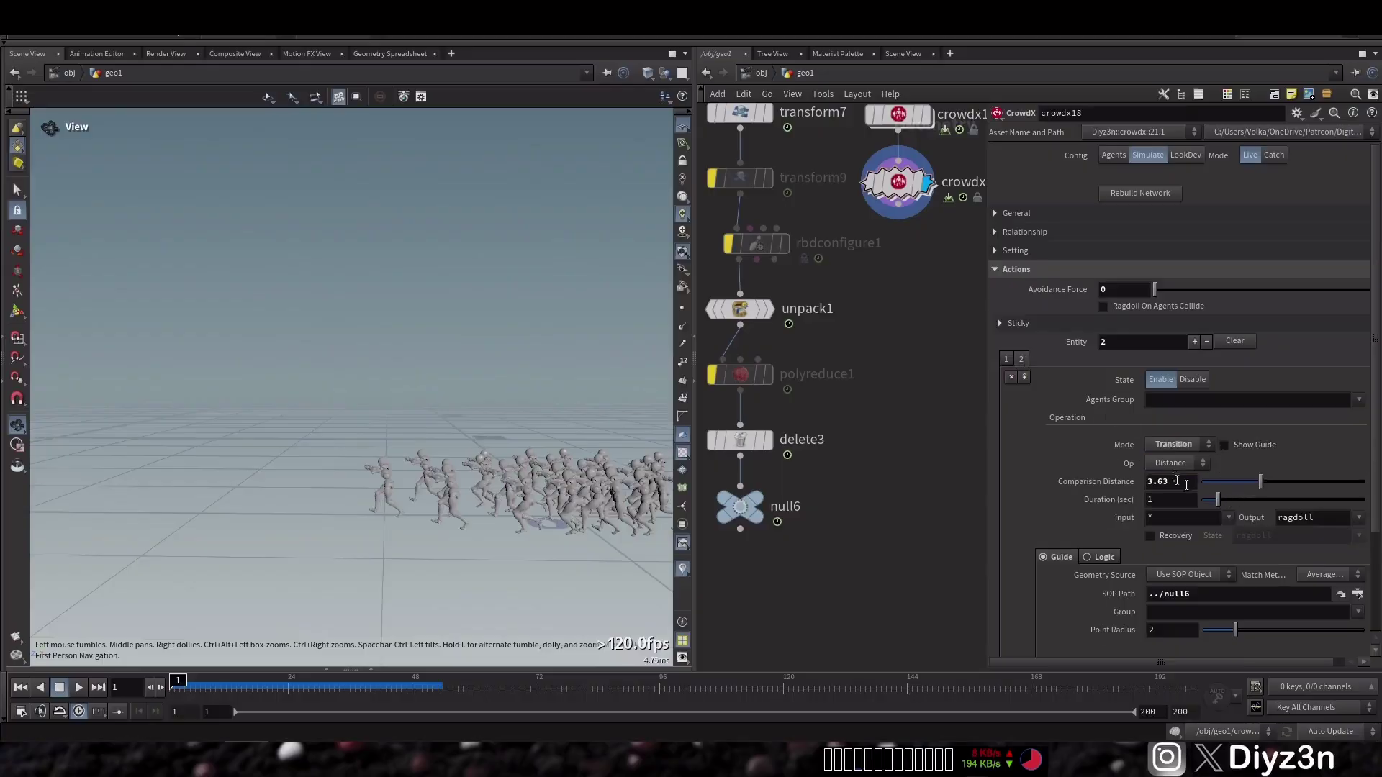
left_click(1005, 358)
left_click(1167, 447)
left_click(1081, 455)
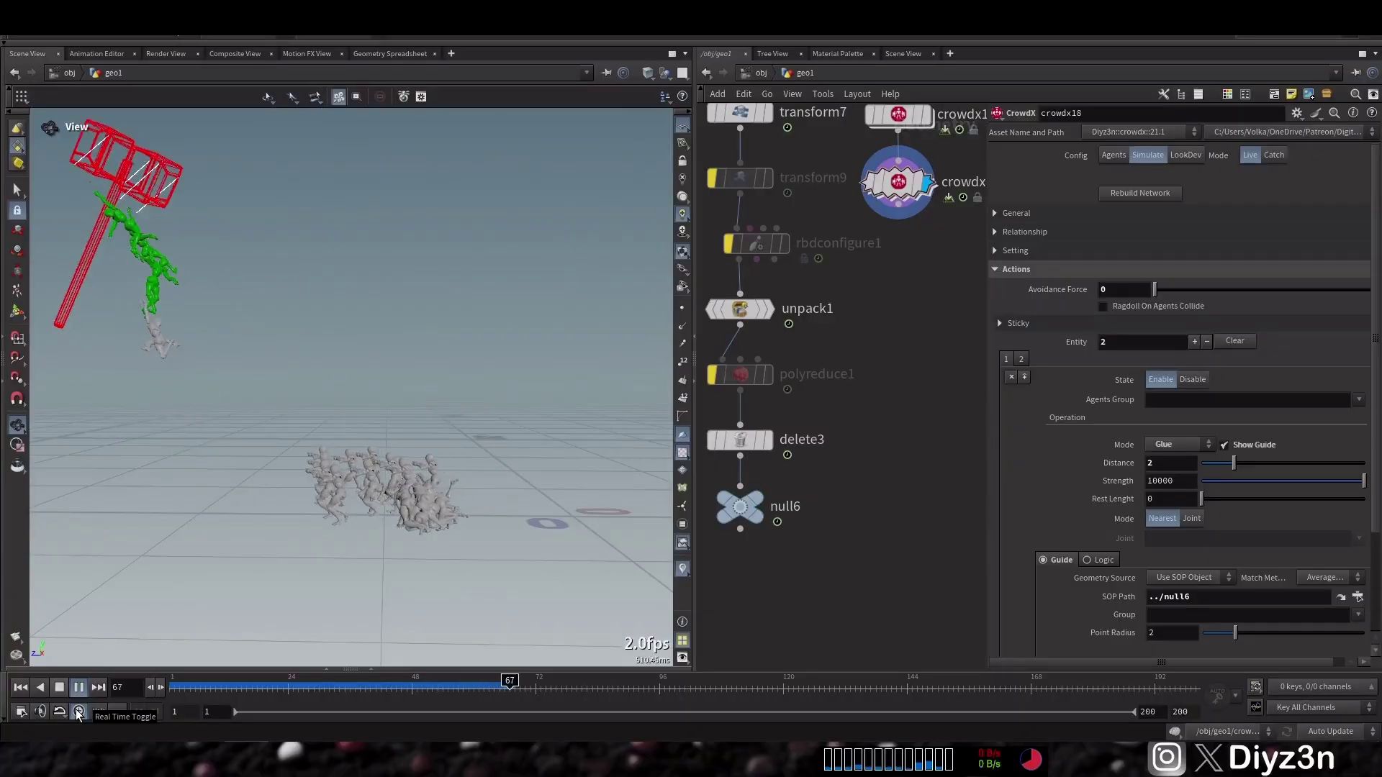
left_click(59, 686)
left_click_drag(180, 687, 488, 692)
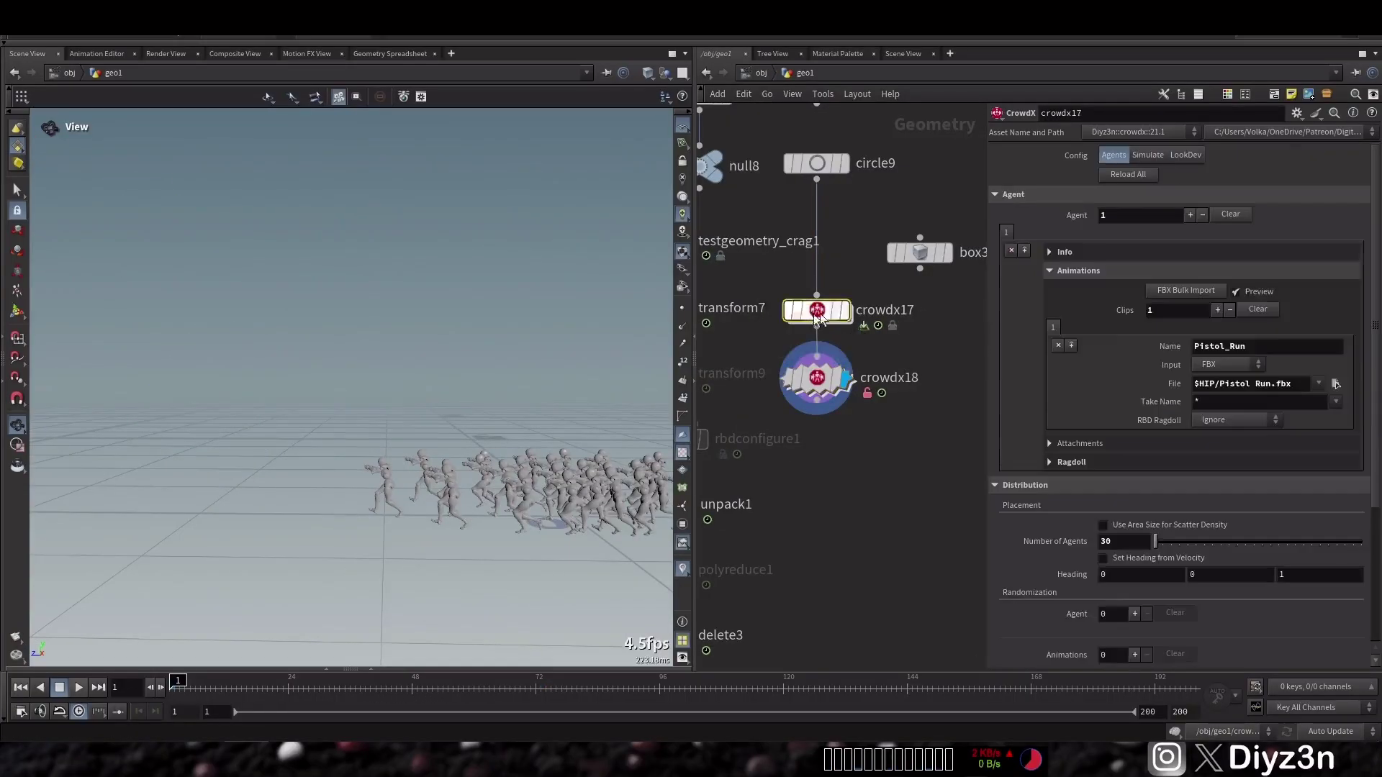
Set the Pistol_Run clip's RBD Ragdoll to Animated Static in crowdx17, and rebuild the crowdx18 network with 2 substeps.
left_click(1237, 420)
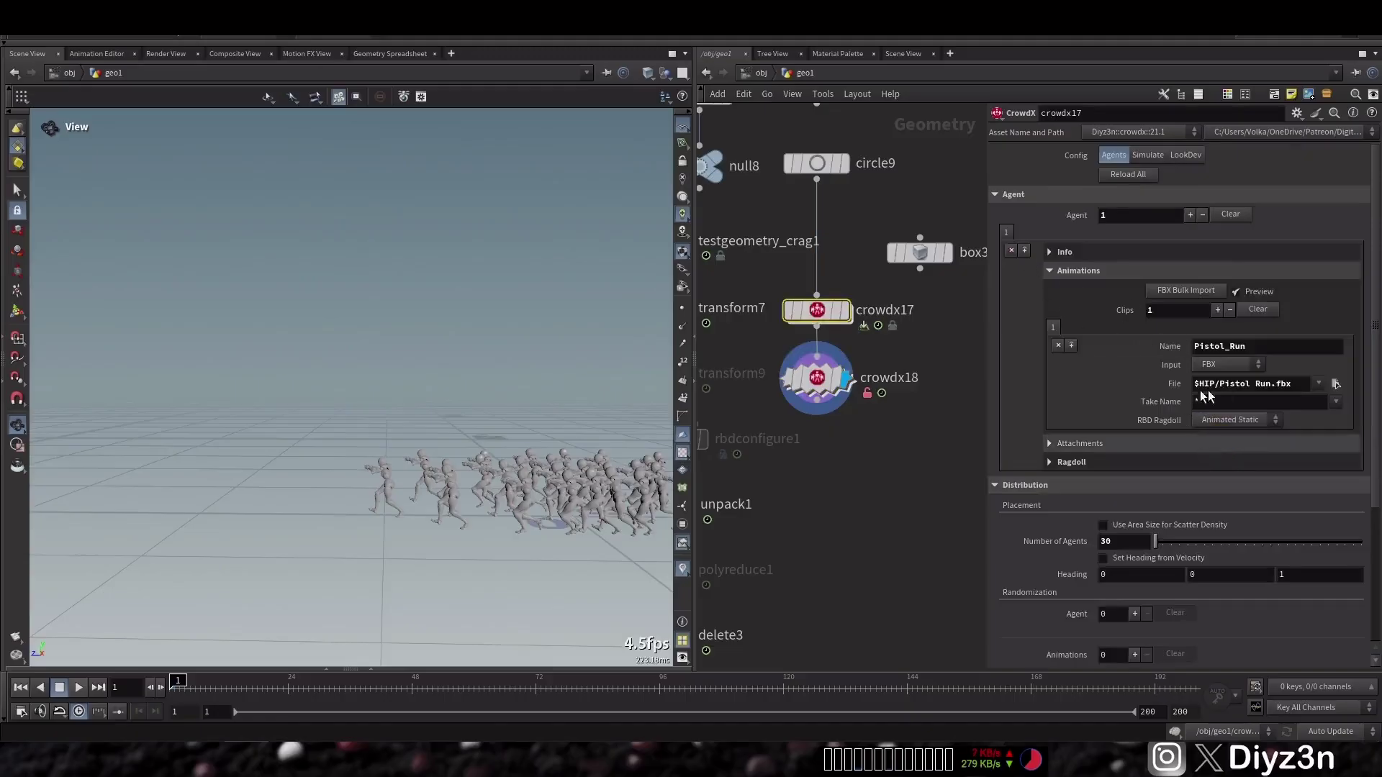
left_click(1224, 431)
left_click(835, 383)
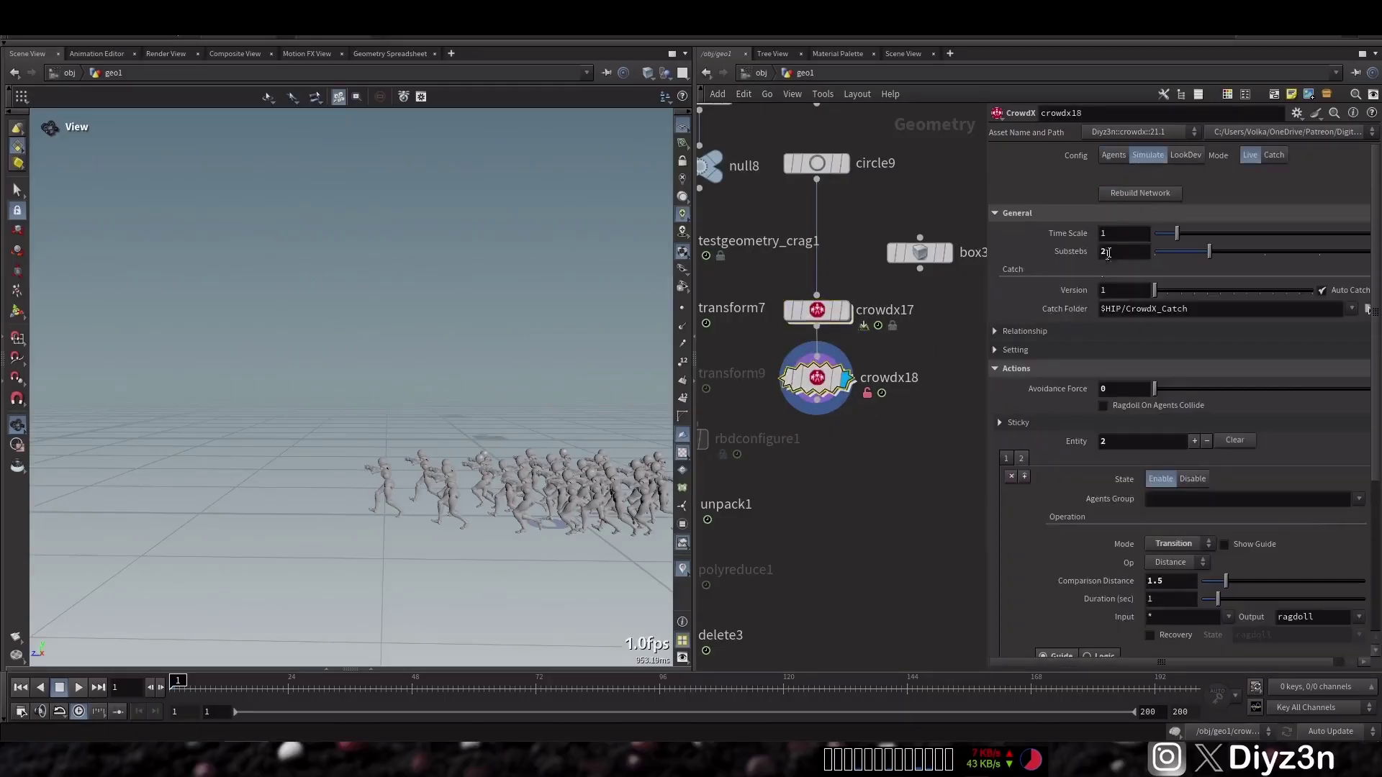
left_click(1135, 193)
Render a viewport flipbook of the hammer simulation, play it back and close the player.
left_click(15, 637)
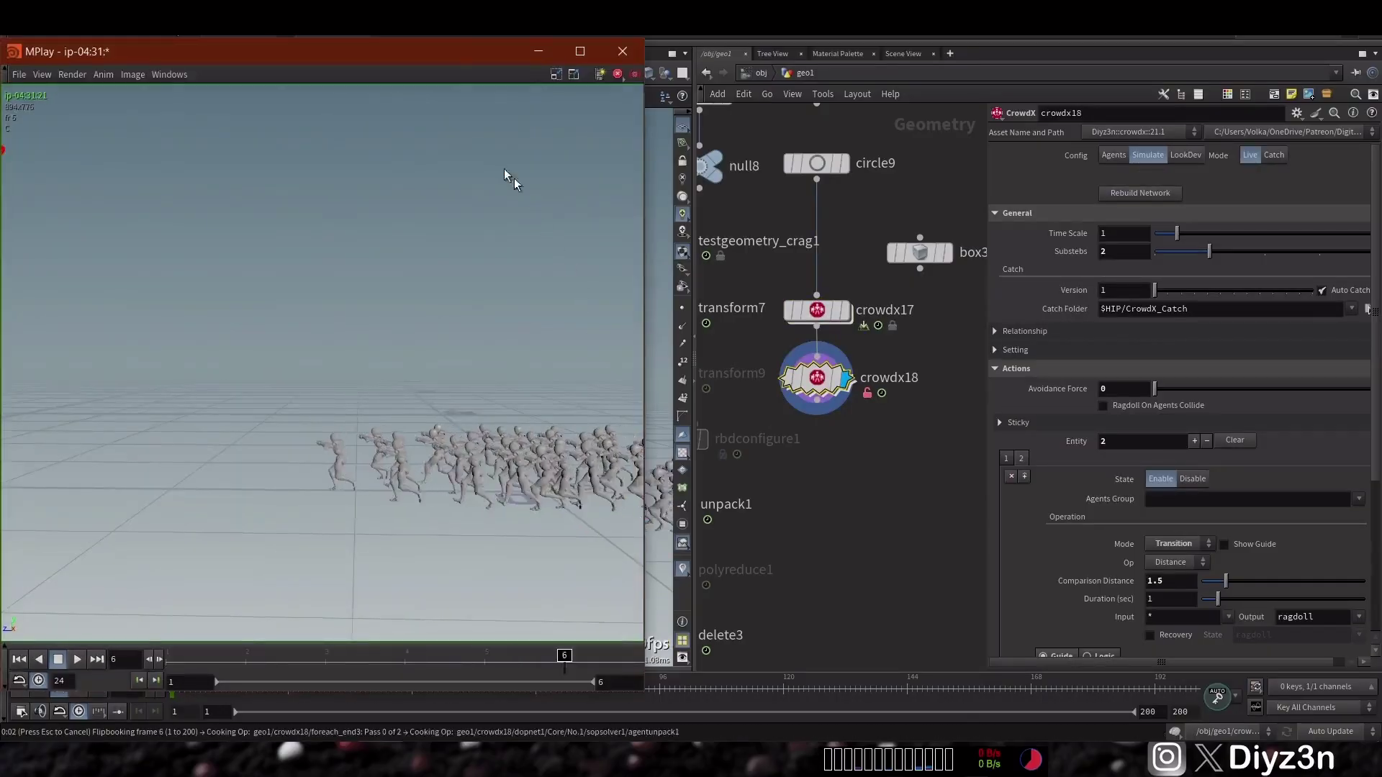
left_click_drag(429, 56, 455, 68)
left_click(105, 671)
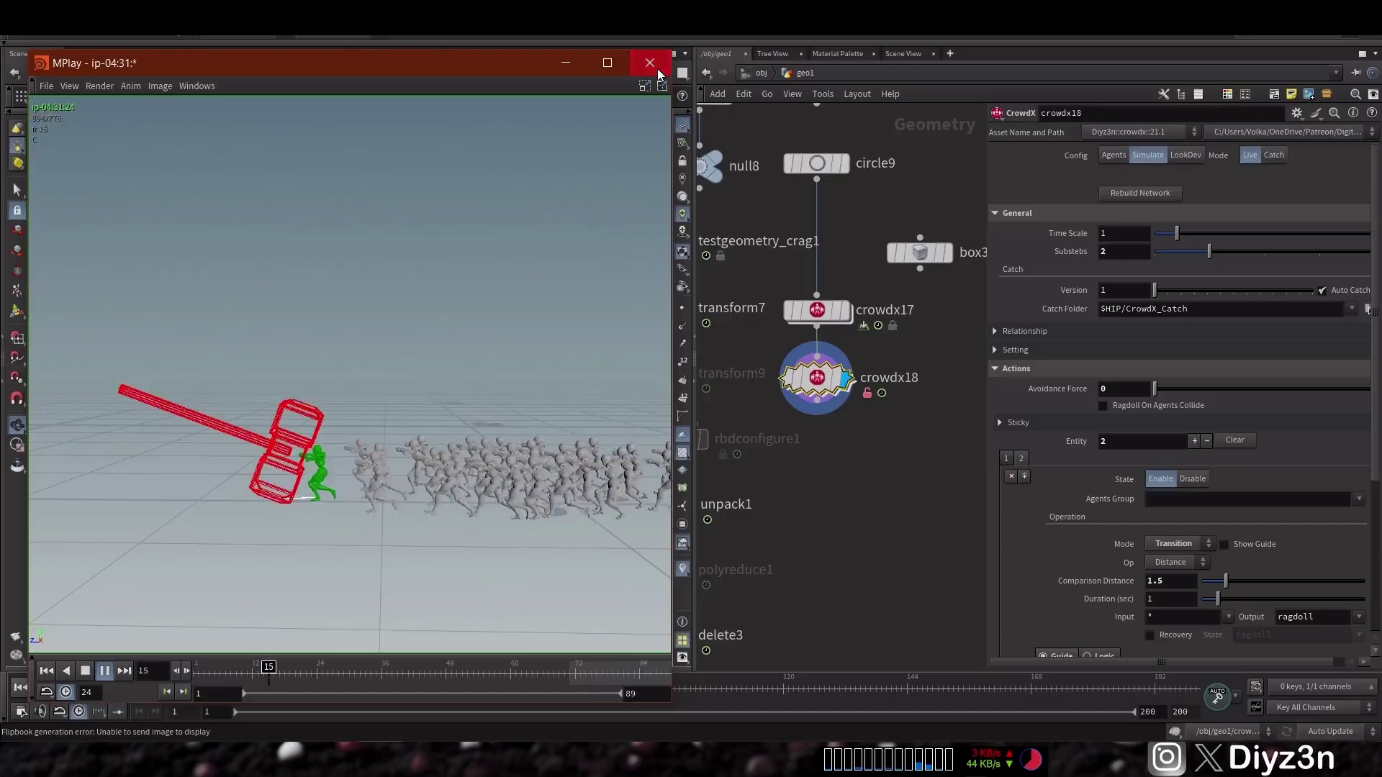
left_click(656, 71)
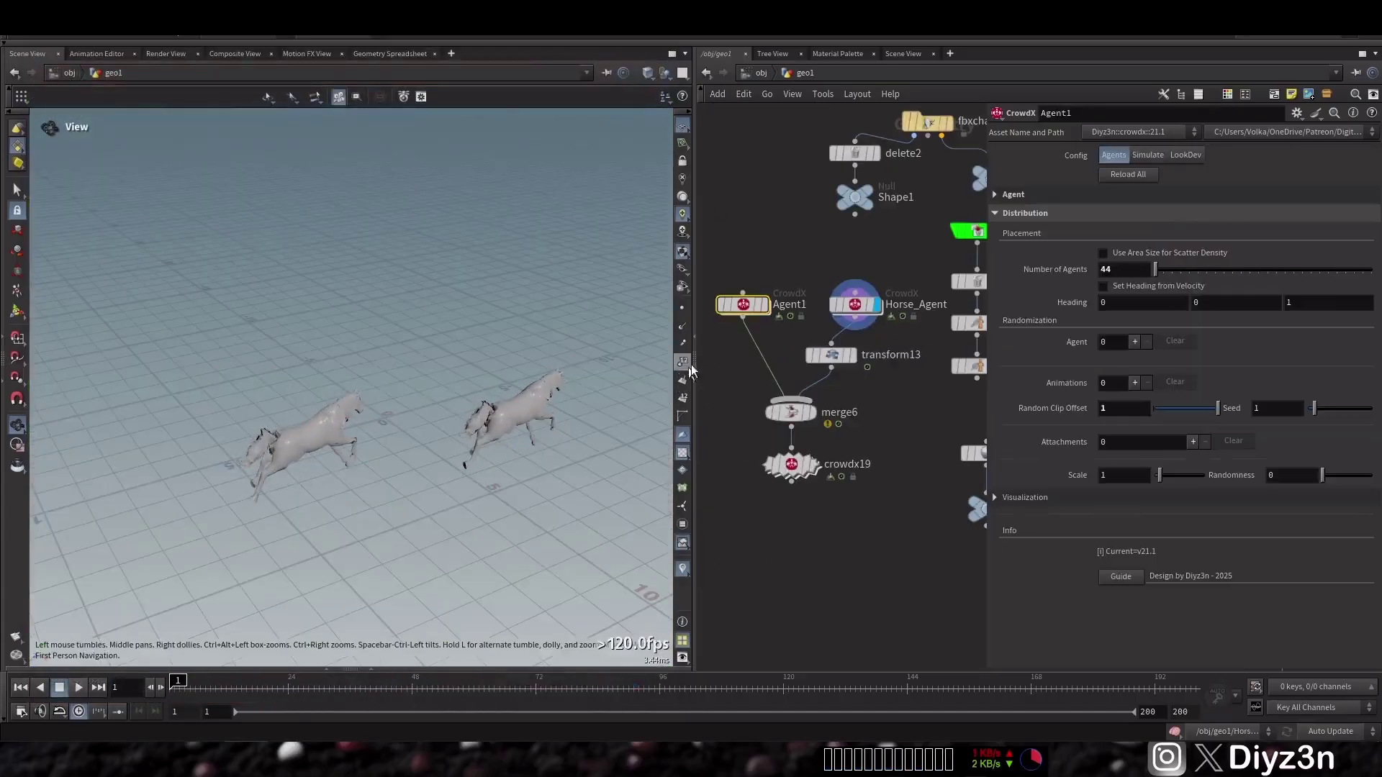
Display Agent1 and merge6 in turn and scrub the timeline to check the standing agents together with the running horses.
left_click(763, 306)
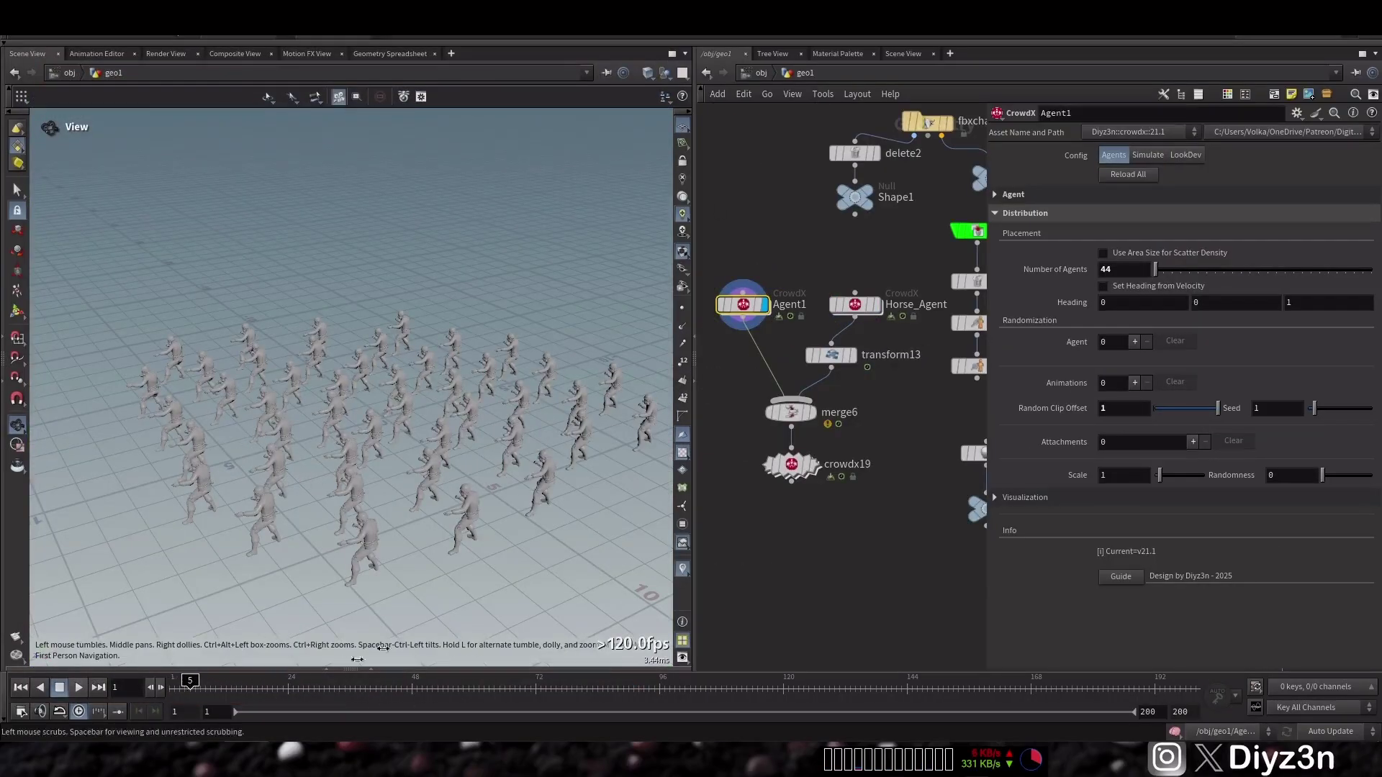
left_click(815, 416)
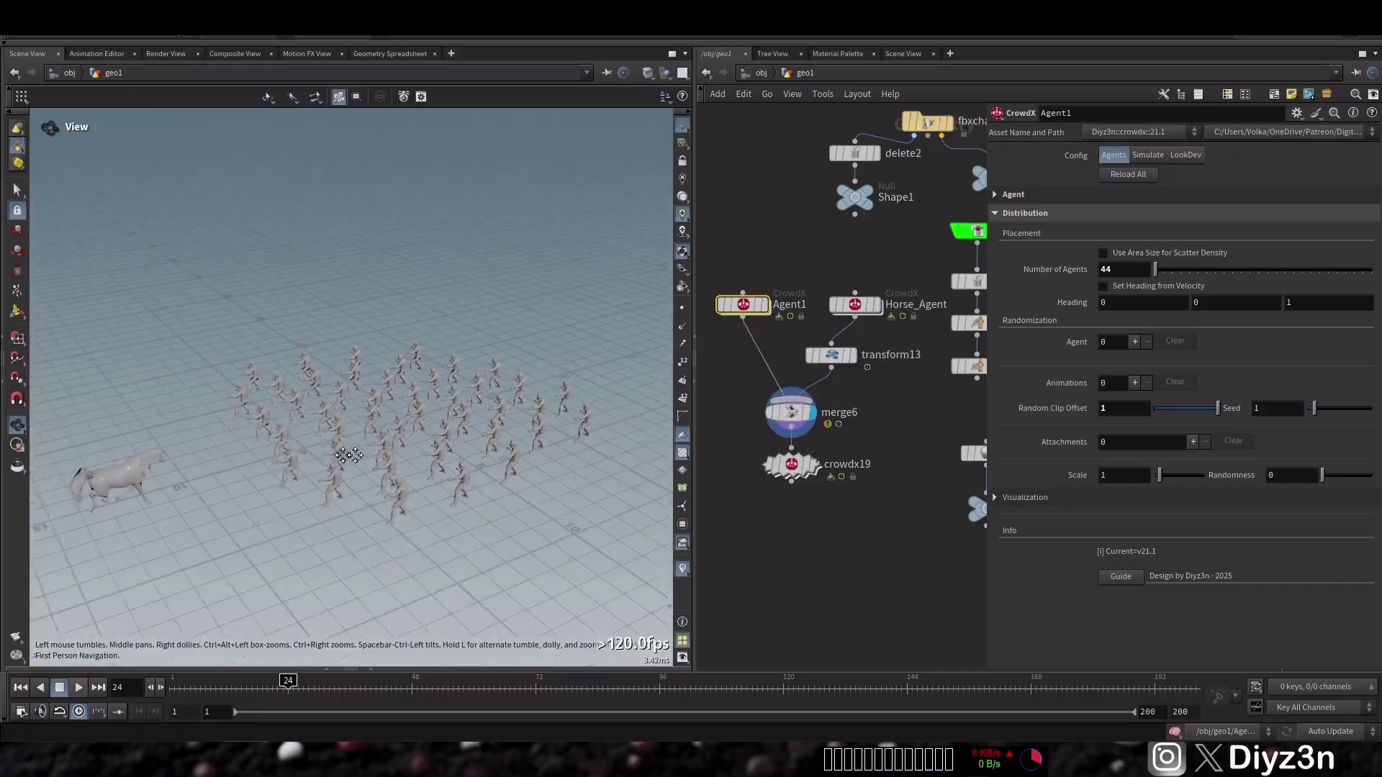
left_click(191, 680)
left_click_drag(191, 681, 162, 679)
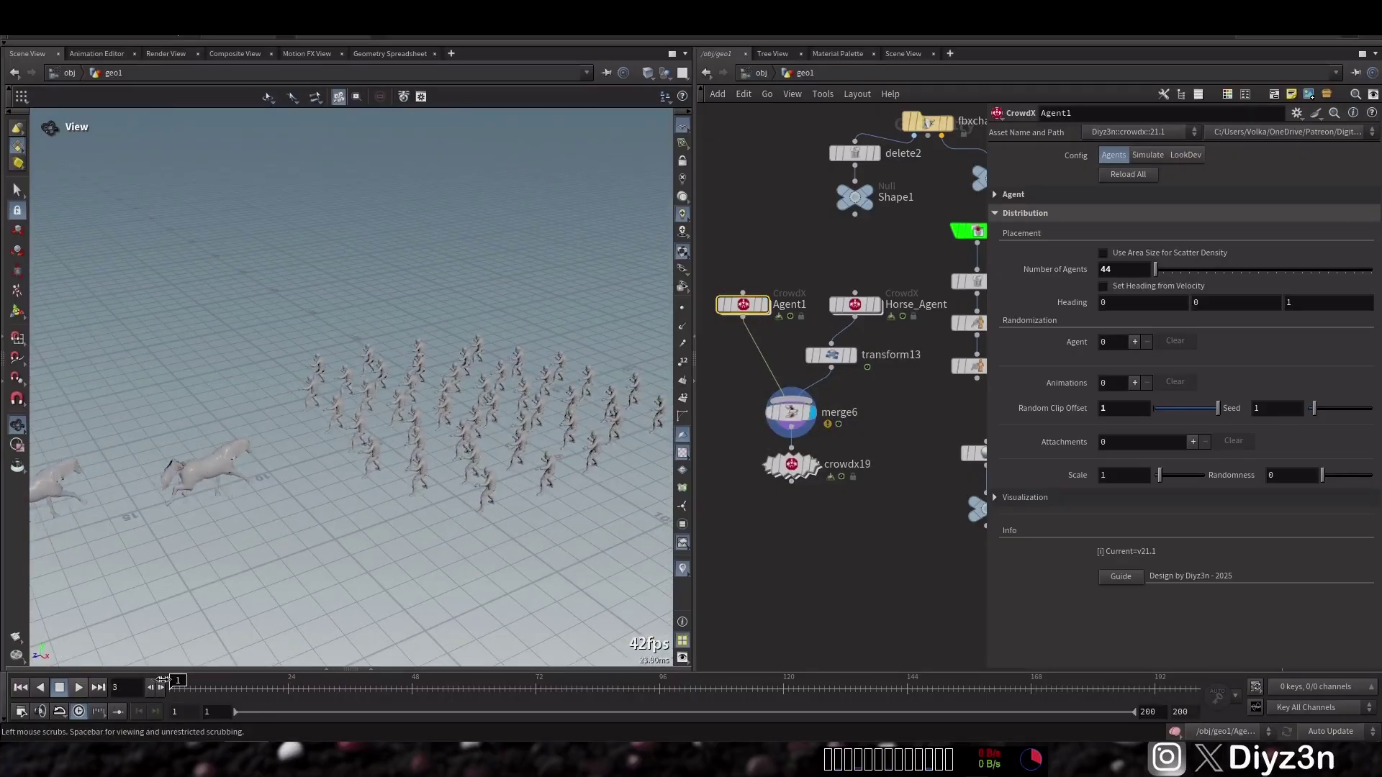
Display and select crowdx19, play its simulation to about frame 44 and rewind to frame 1.
mouse_move(818, 468)
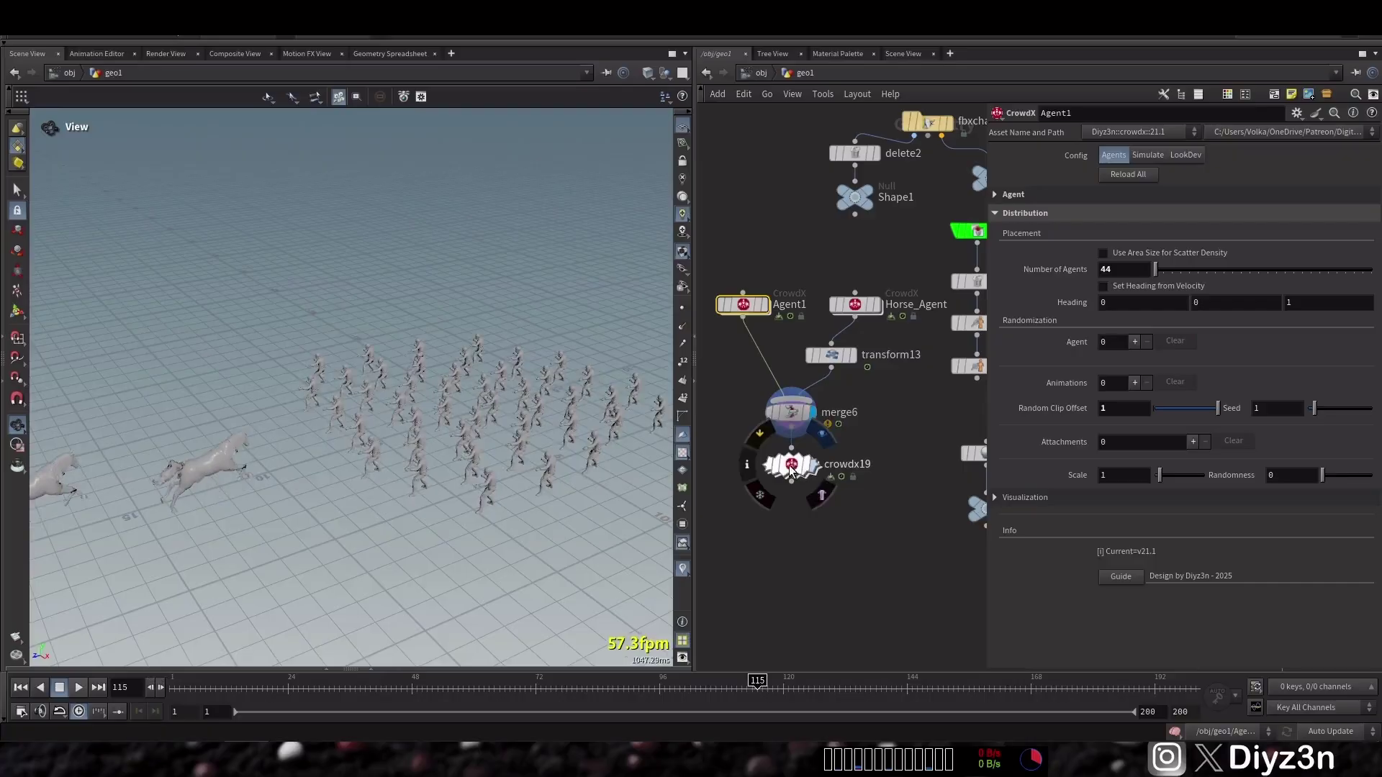
left_click(40, 688)
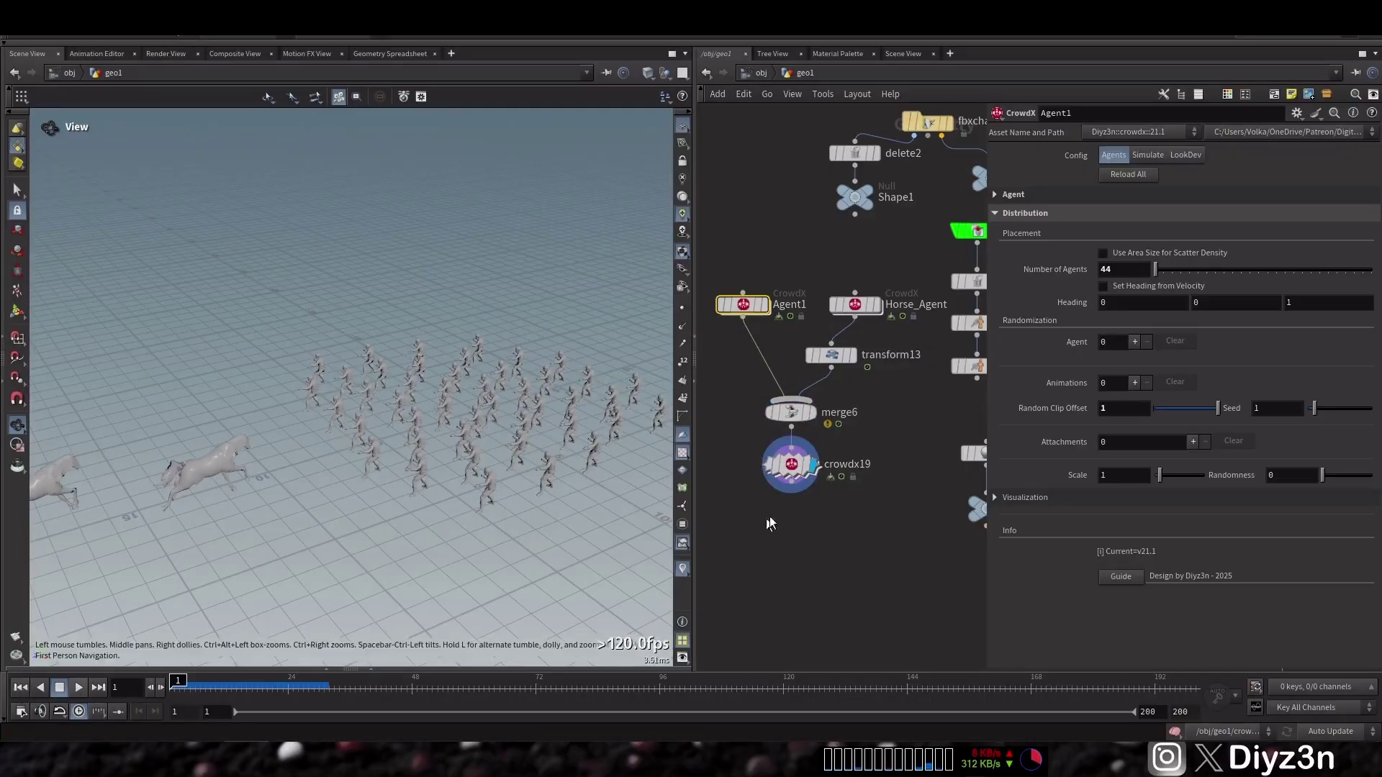
left_click(792, 465)
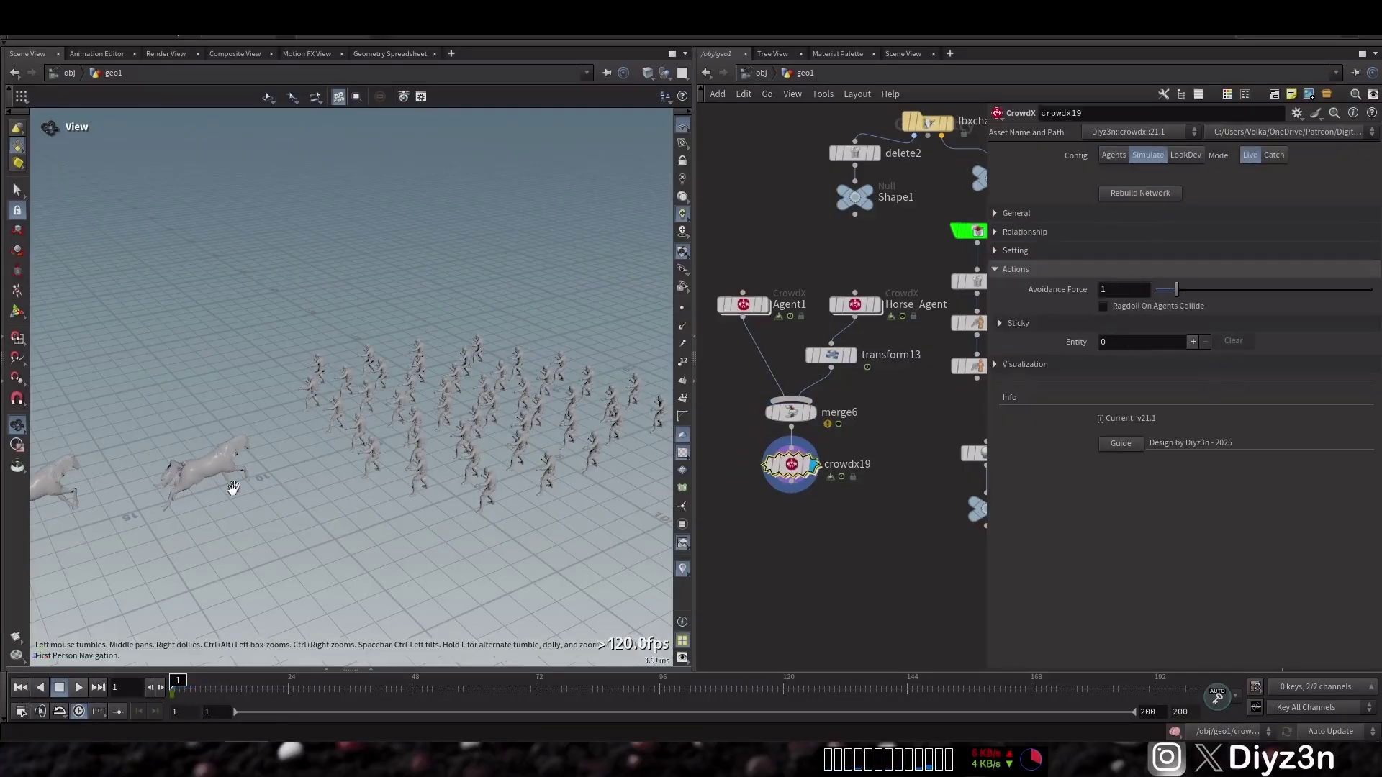
left_click(72, 691)
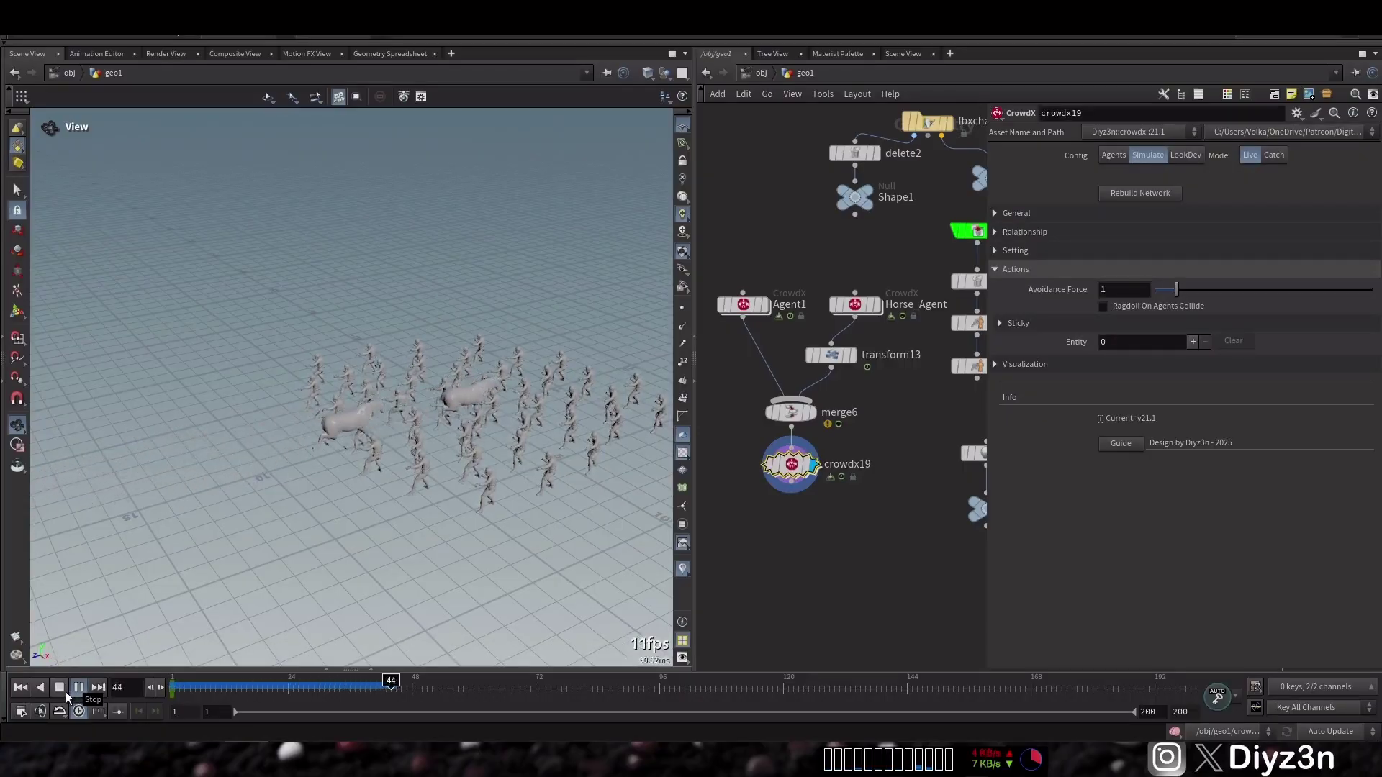
left_click(66, 692)
left_click(17, 688)
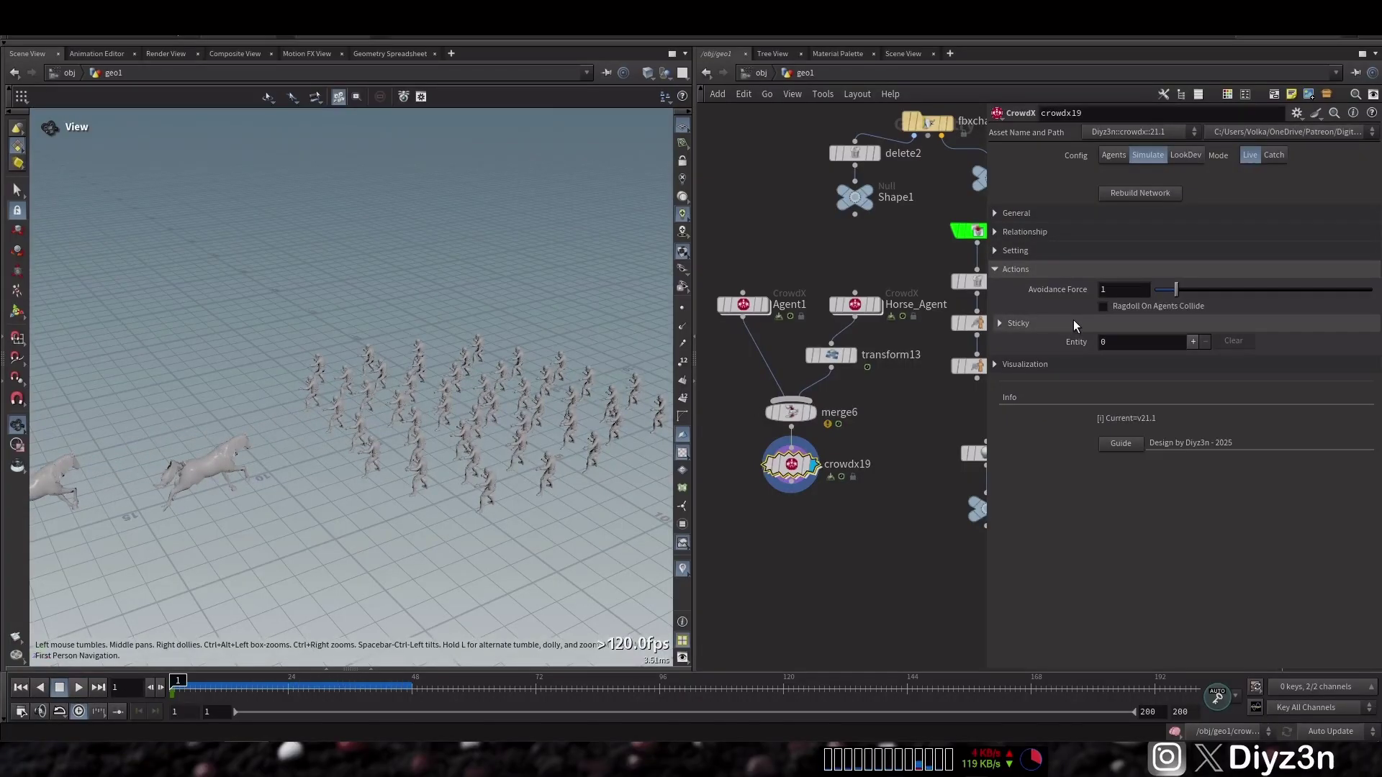
Set crowdx19's Avoidance Force to 0 and add one entity in Transition mode.
left_click_drag(1139, 291, 1137, 291)
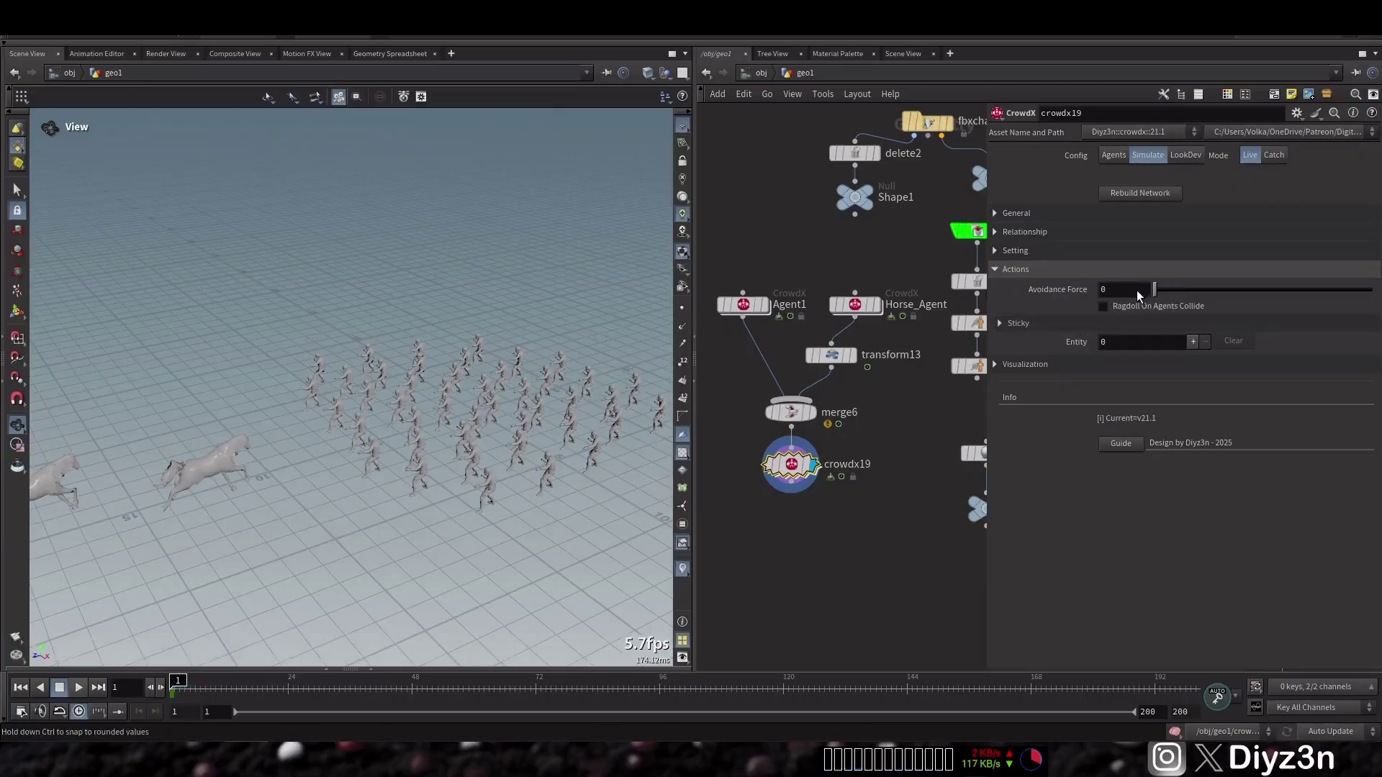
left_click(1190, 342)
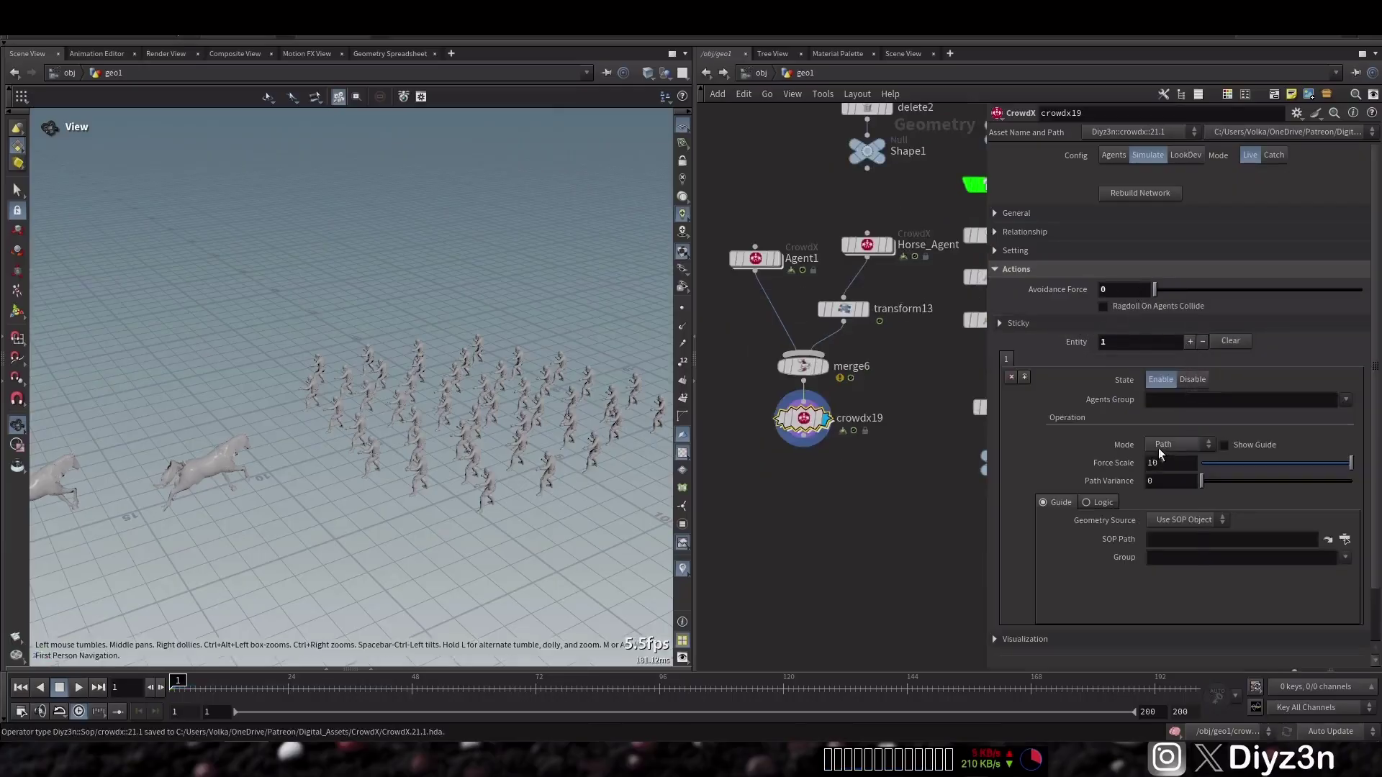
left_click(1160, 448)
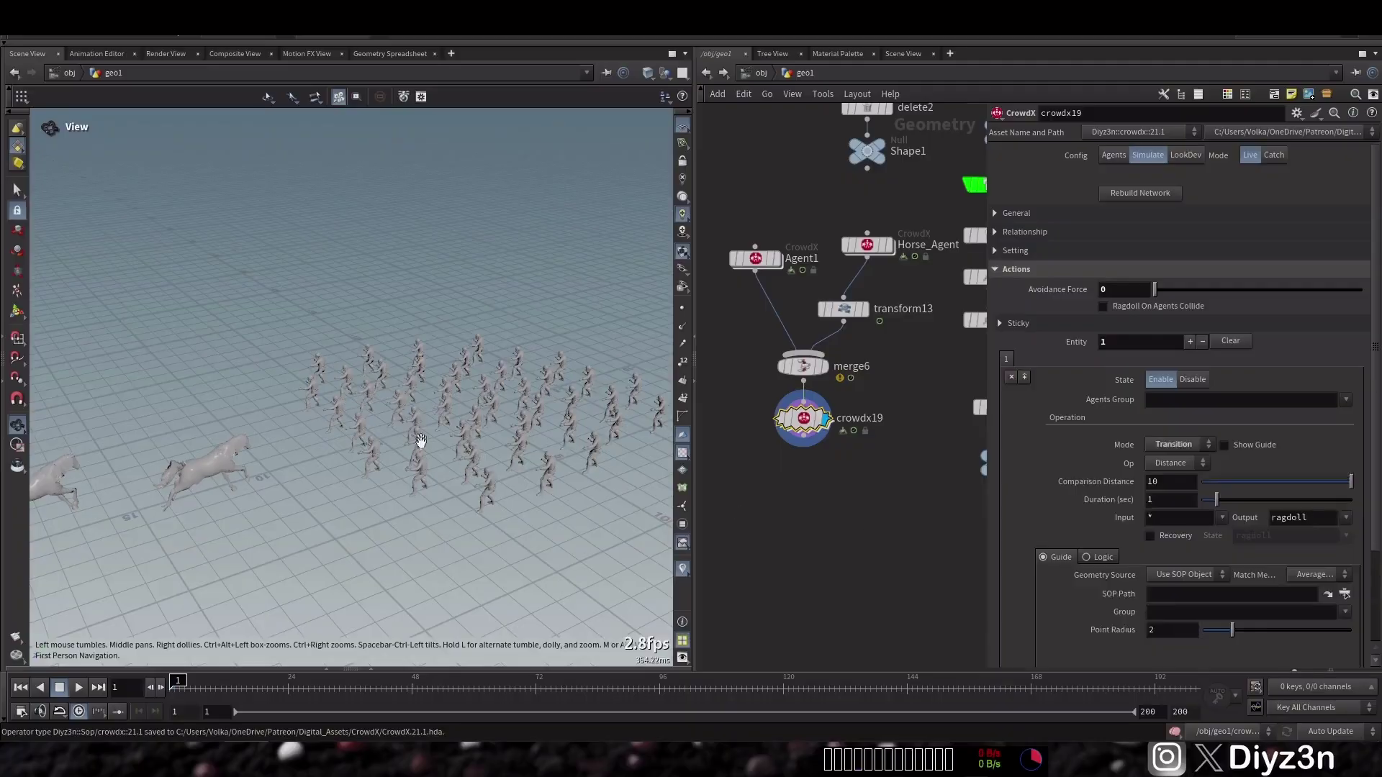
Restrict the Transition entity to Agent1_grp and turn on its green trigger visualization in the logic settings.
left_click(1345, 400)
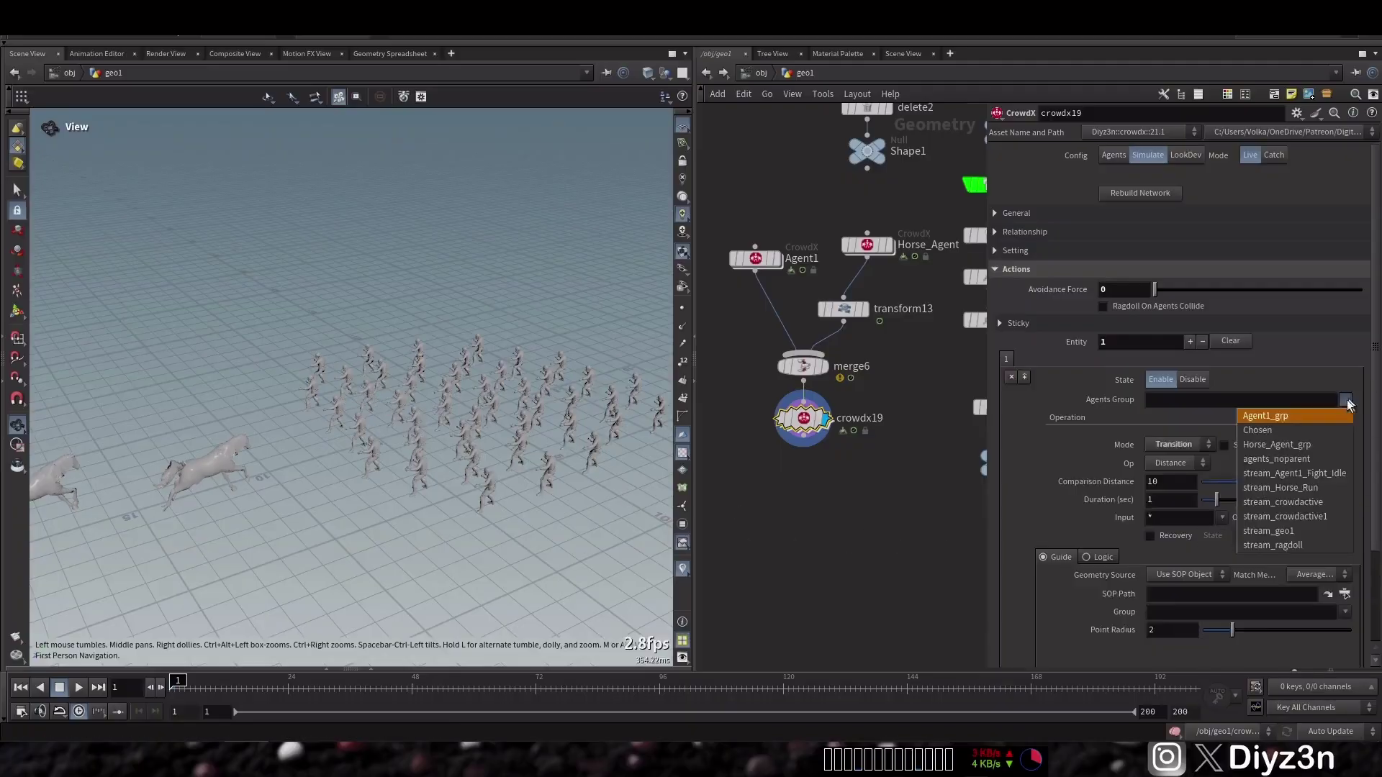
left_click(1314, 438)
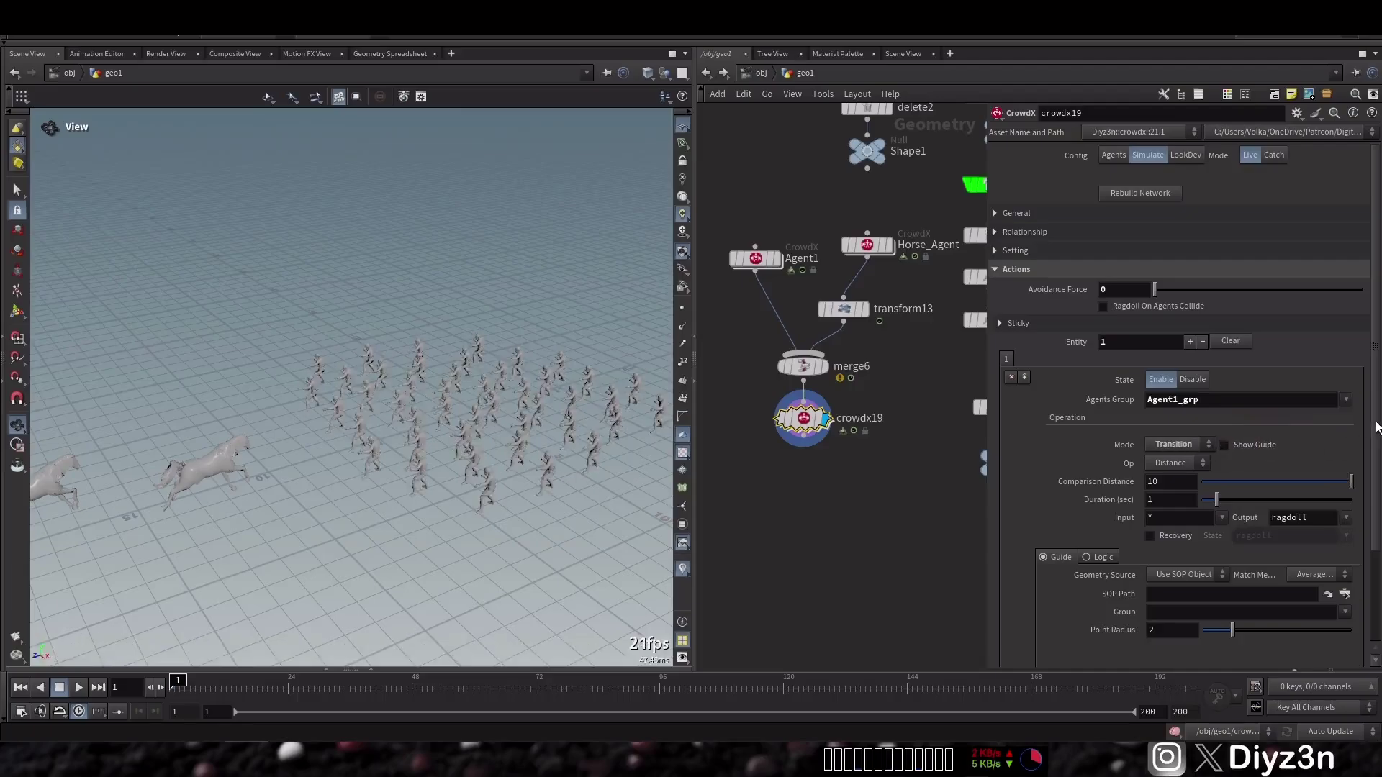
scroll(1184, 565, "down", 3)
left_click(1096, 443)
left_click(1144, 554)
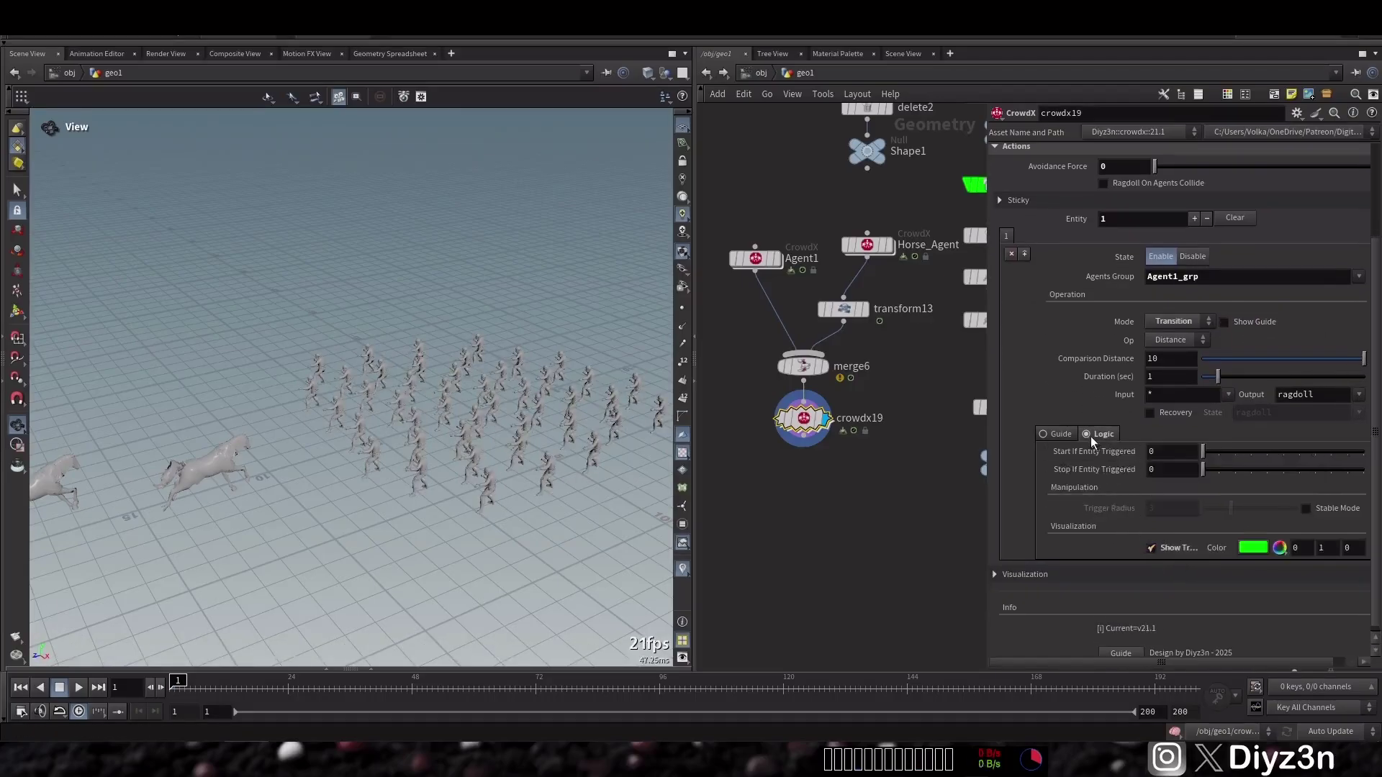
Set the Transition entity's guide to use the DOP object crowdobject, restricted to Horse_Agent_grp.
left_click(1058, 434)
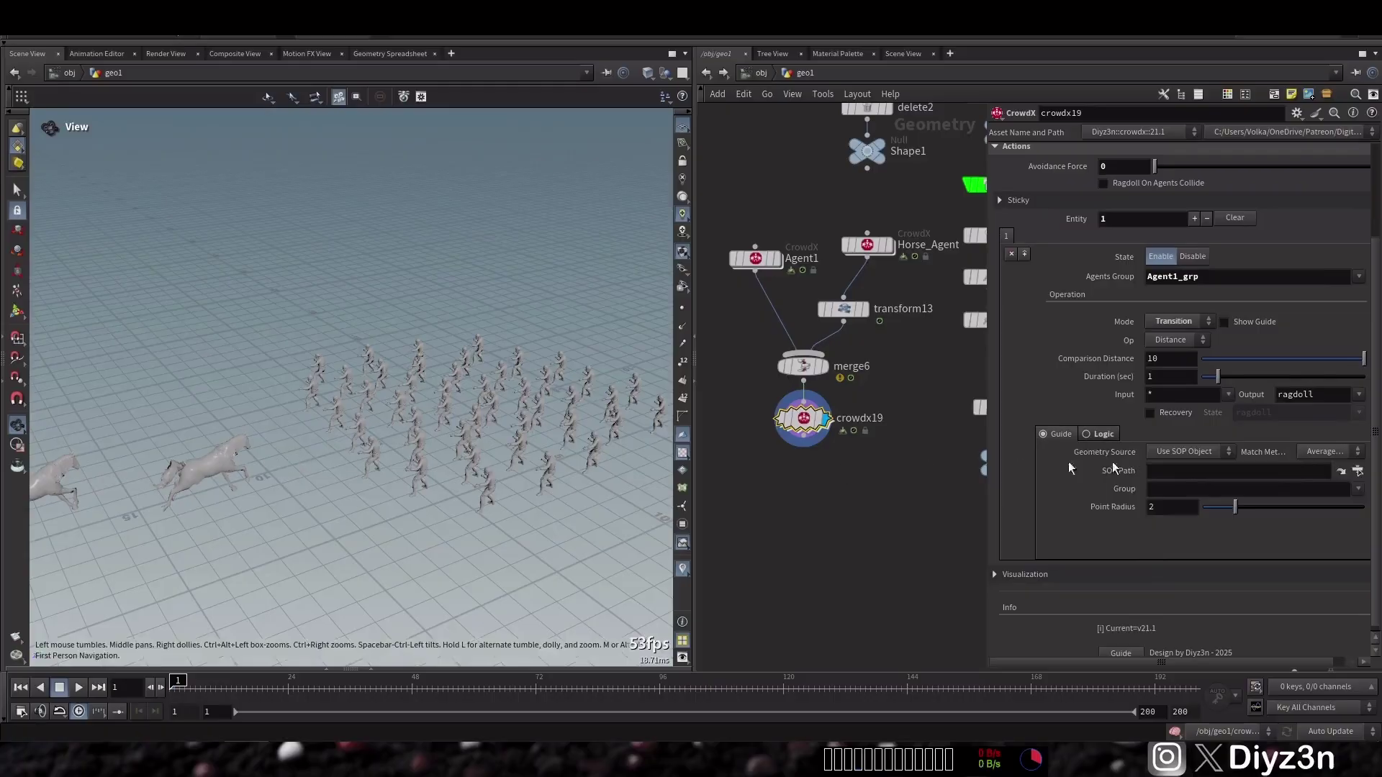
left_click(1186, 452)
left_click(1184, 481)
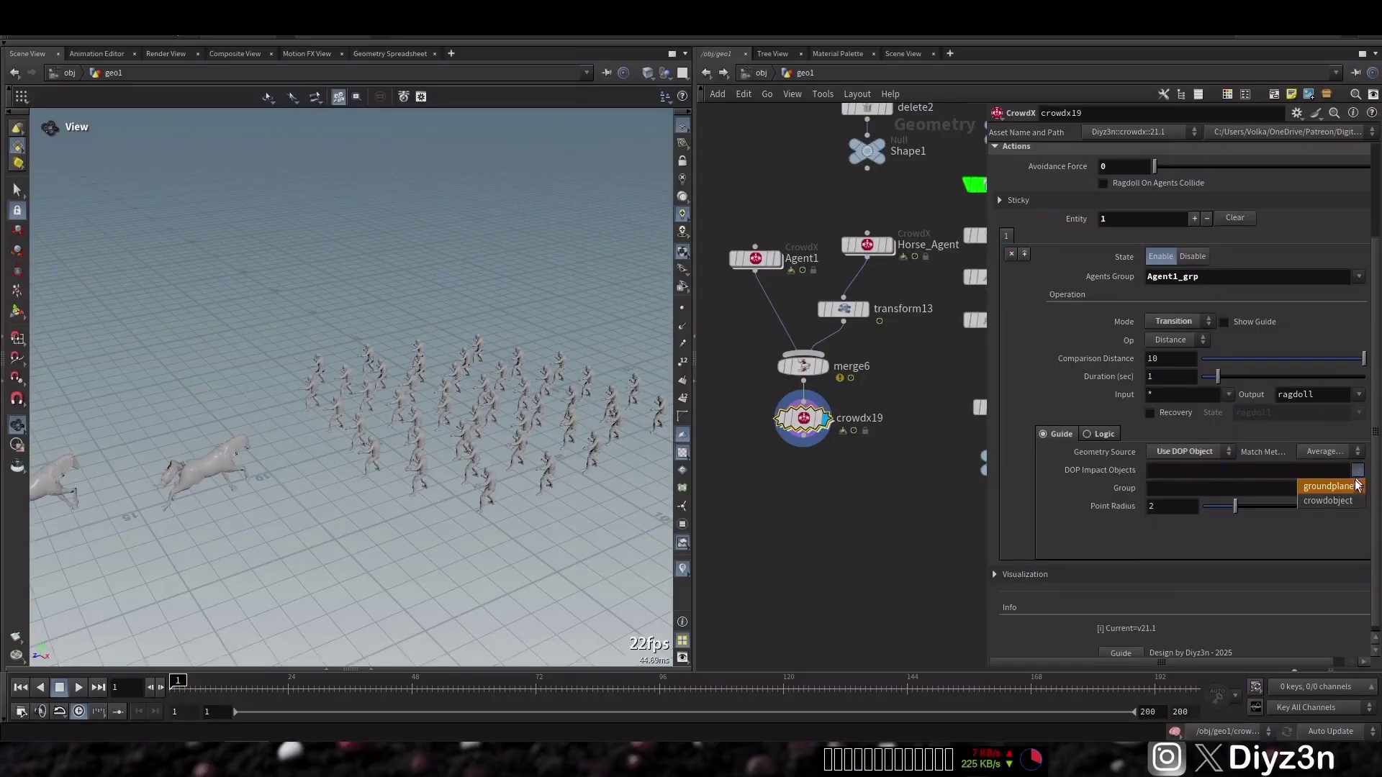
left_click(1353, 496)
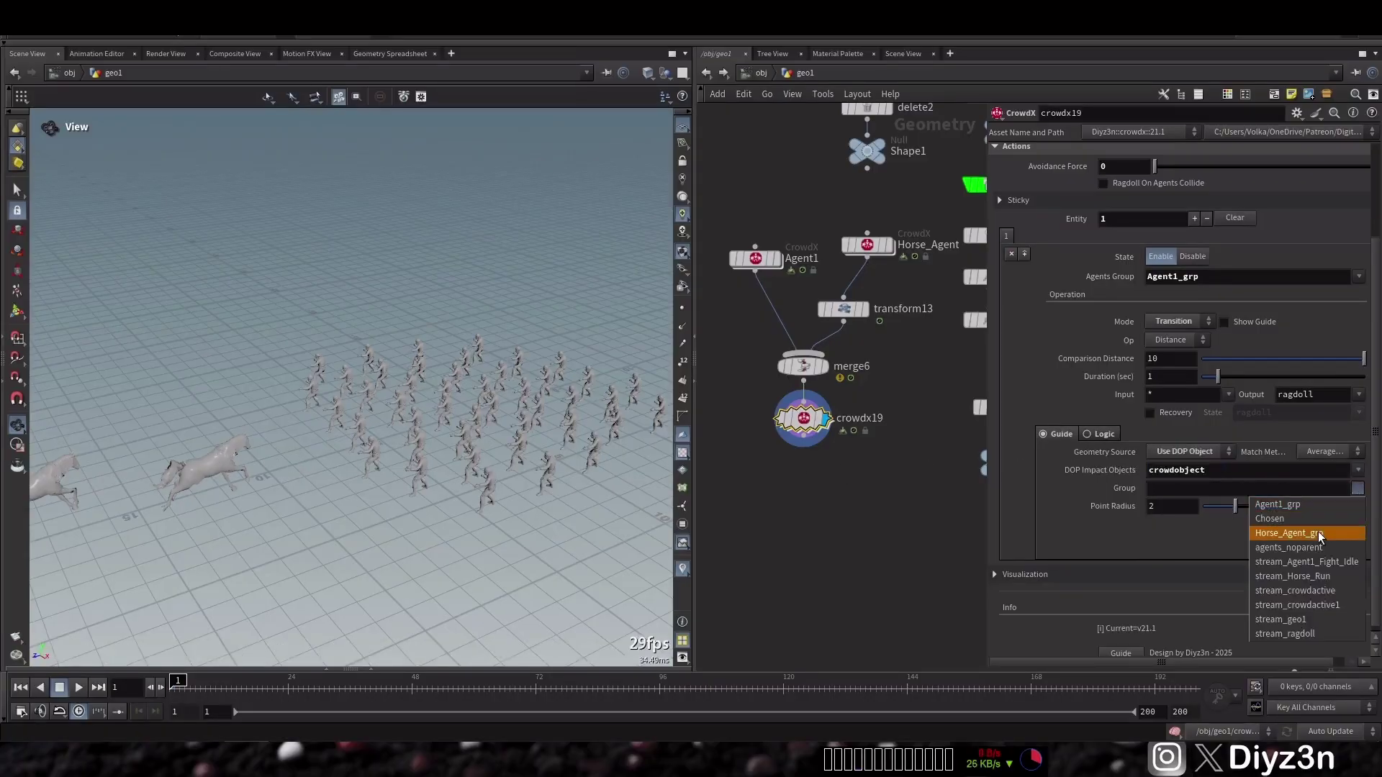
left_click(1288, 534)
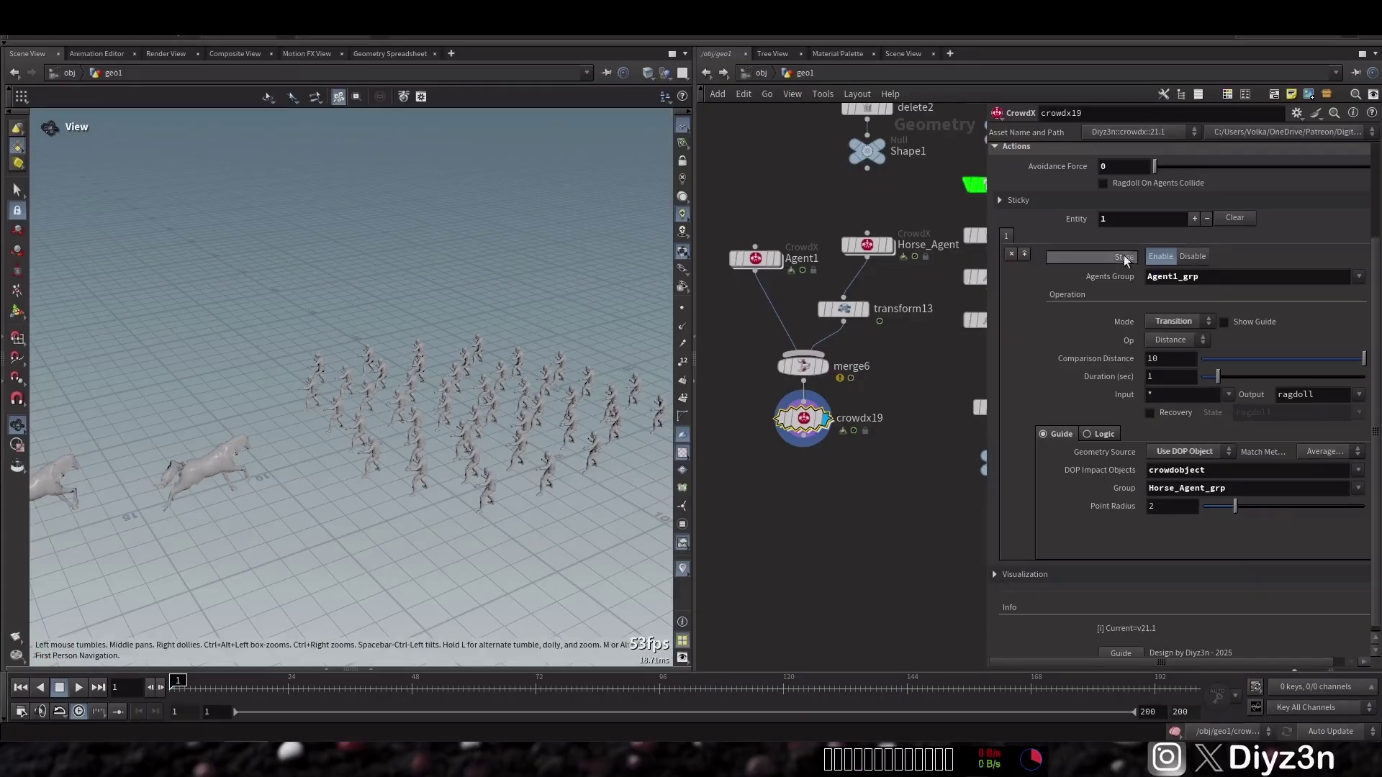
Play the simulation to about frame 42 to check which agents the horses trigger, and rewind to frame 1.
left_click(1195, 219)
left_click(1207, 219)
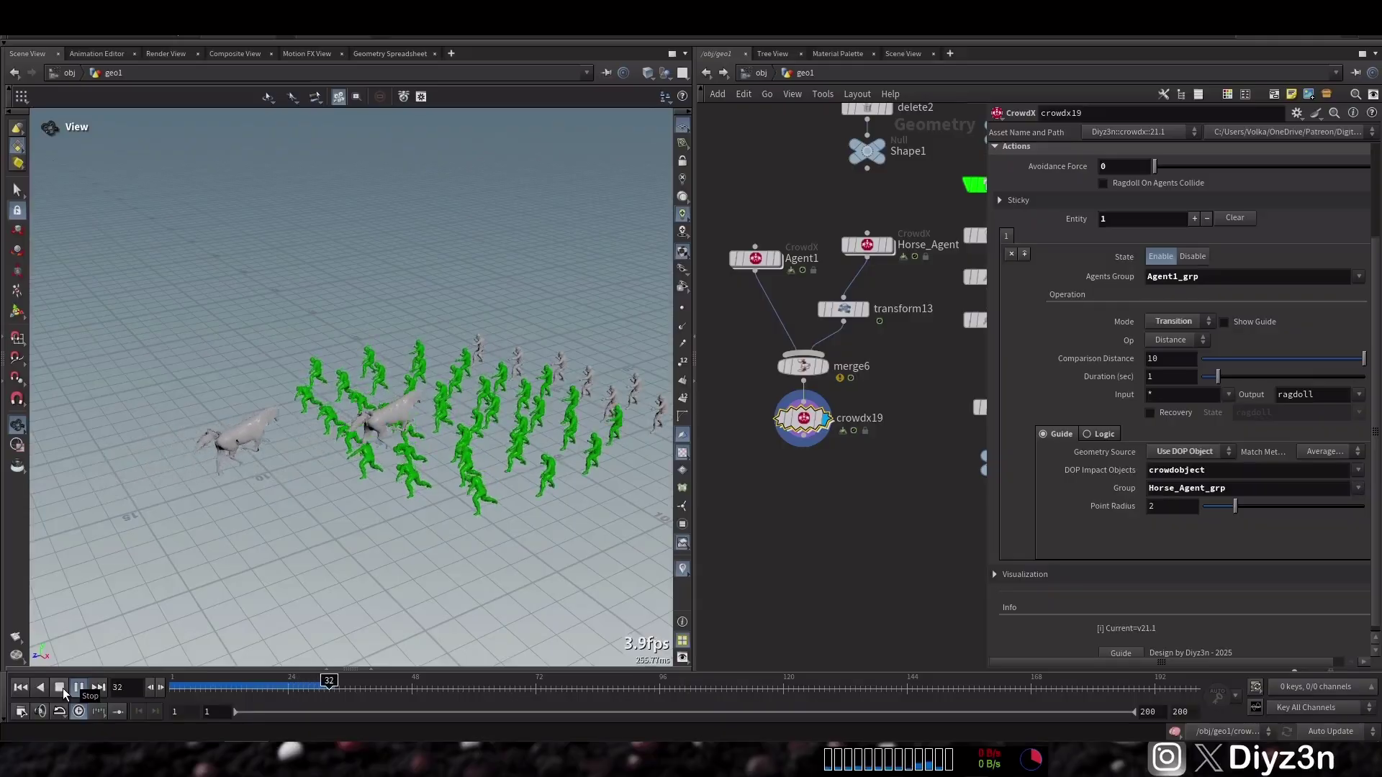
left_click(63, 688)
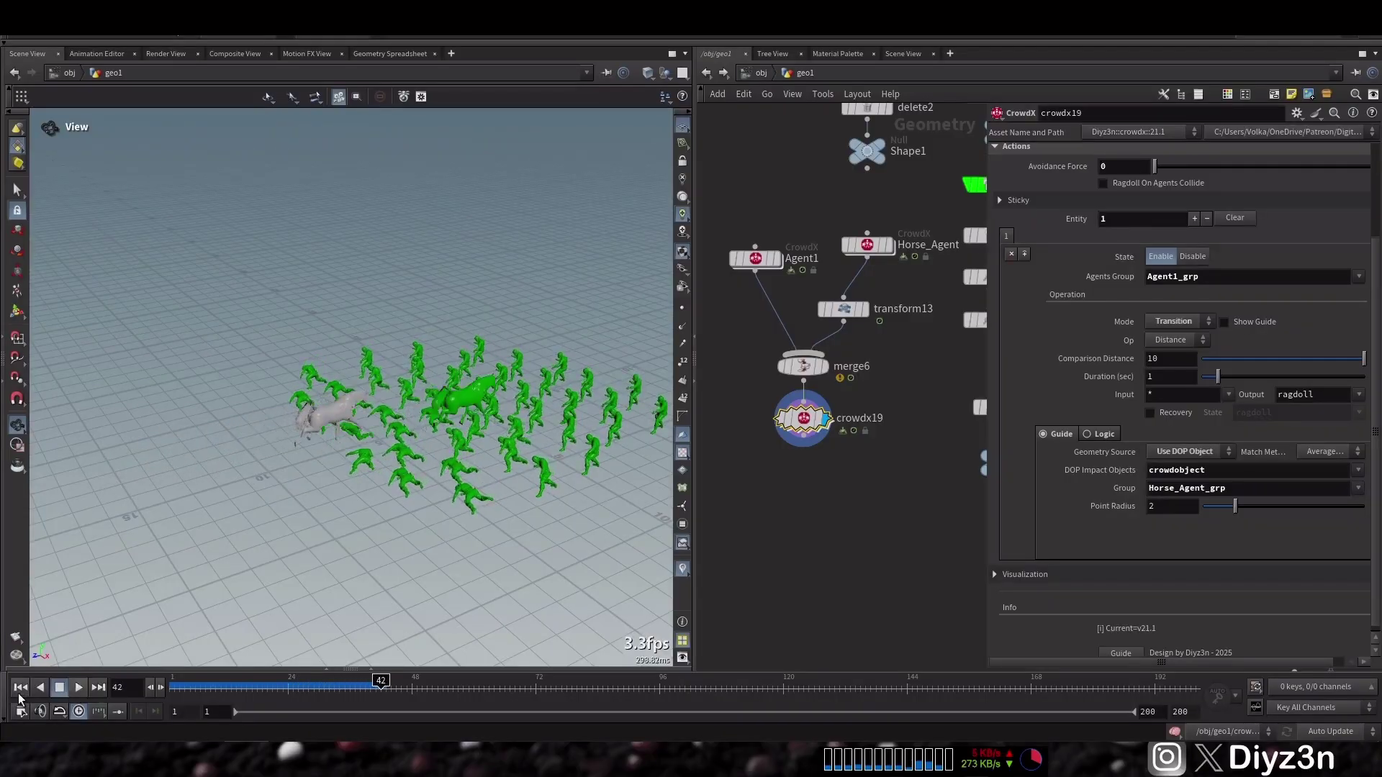
left_click(21, 688)
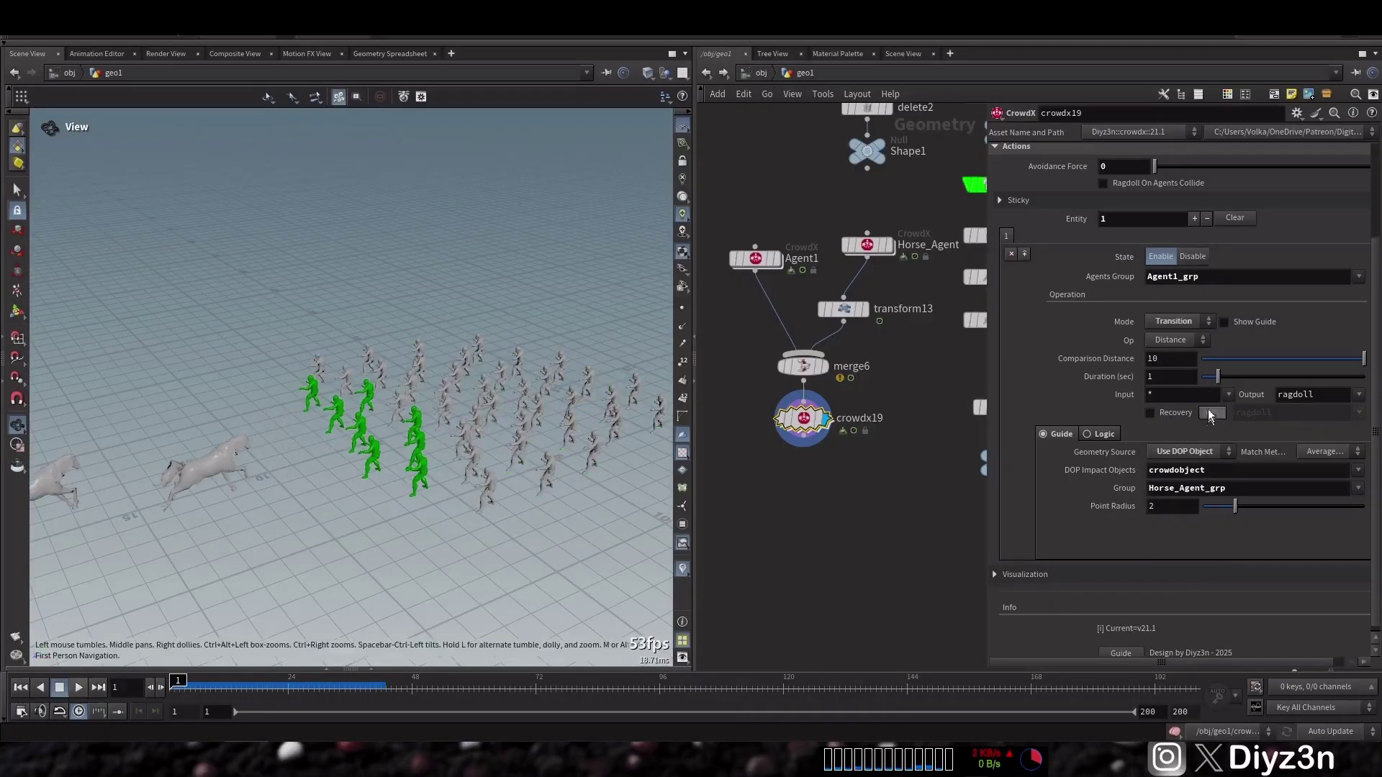
Set the Transition entity's Comparison Distance to 3.01 and add a second entity in Glue mode for Agent1_grp.
left_click(1250, 357)
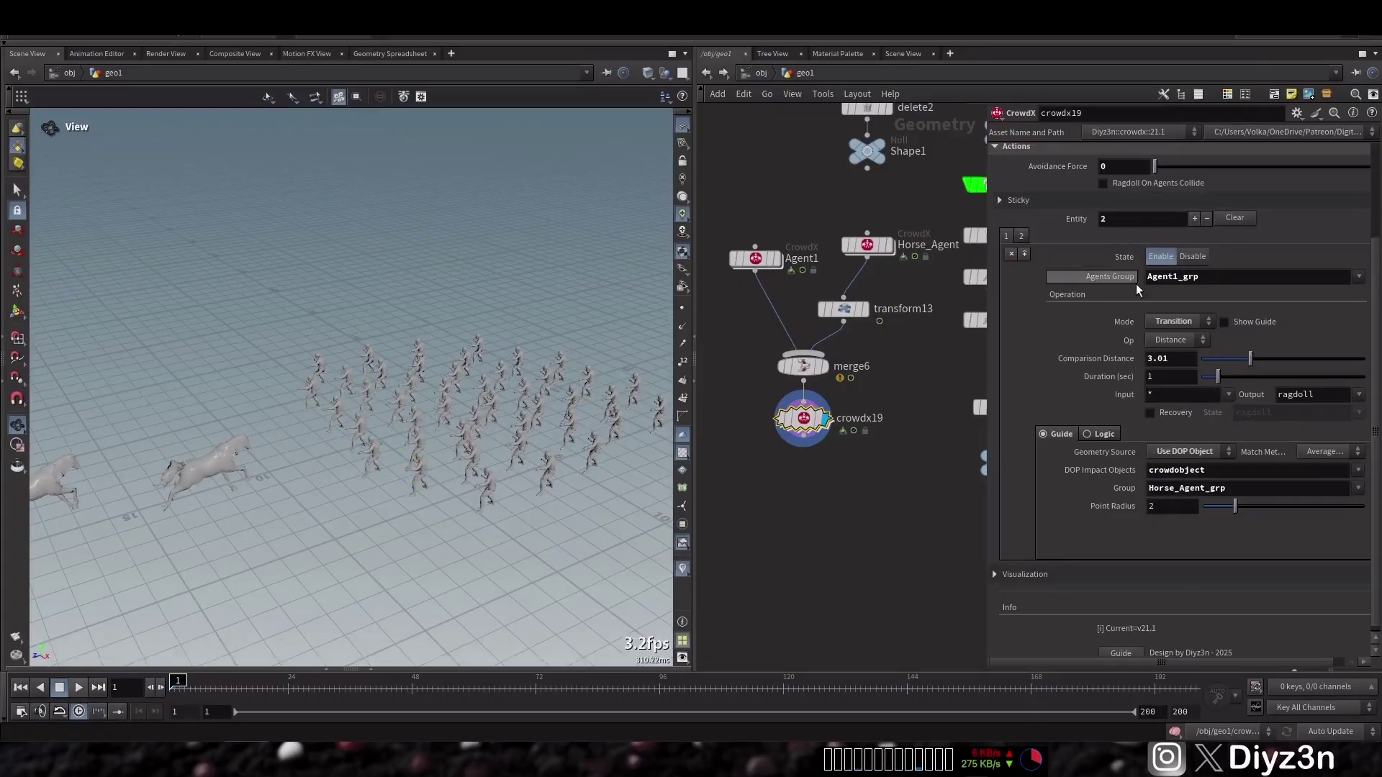
left_click(1359, 277)
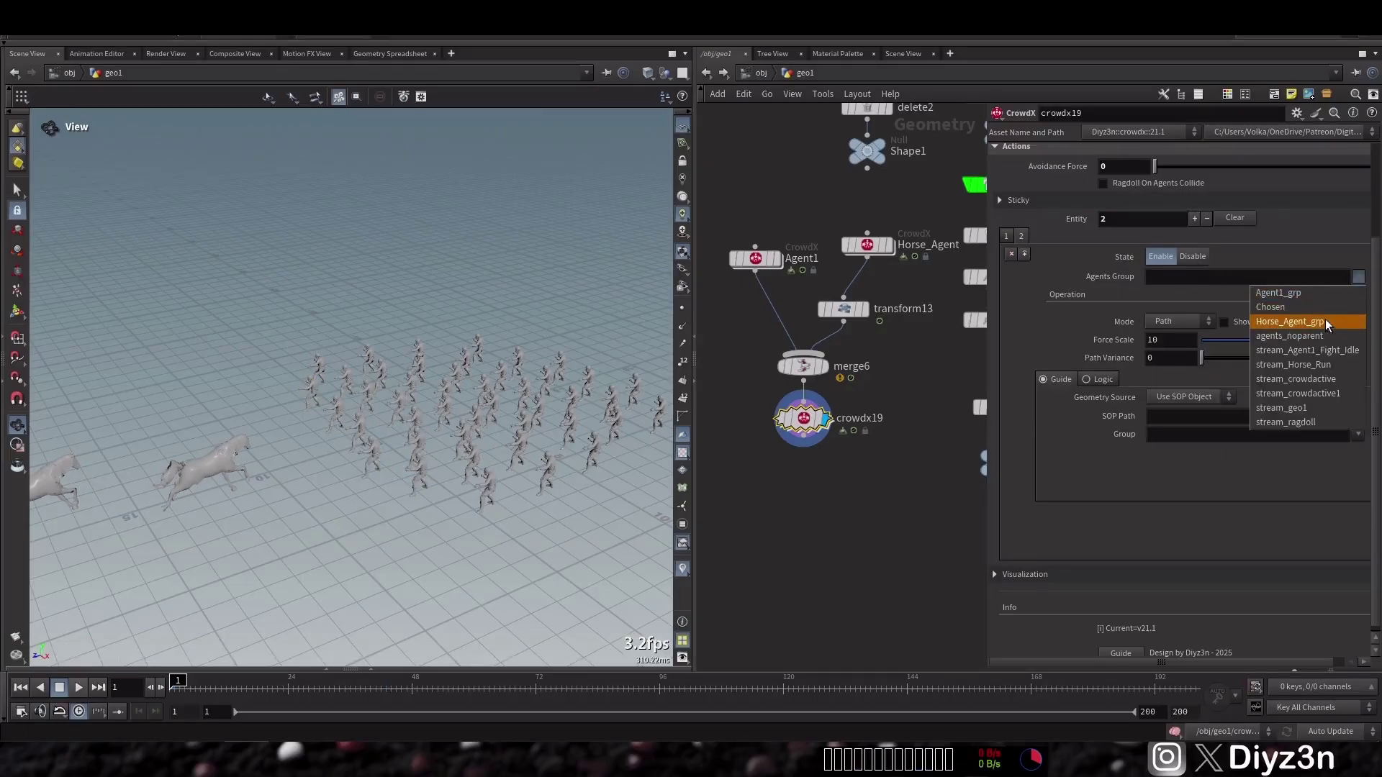
left_click(1316, 294)
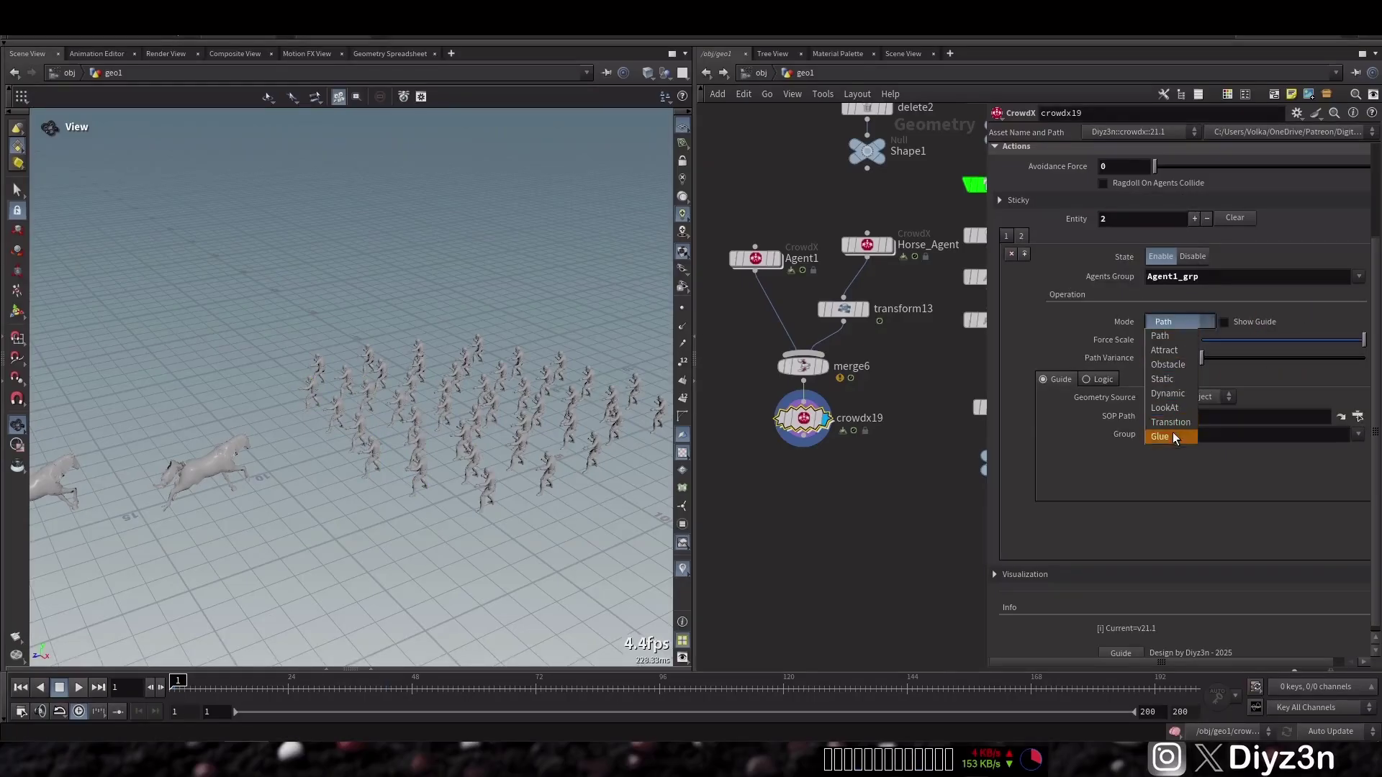
left_click(1171, 434)
Make the Glue entity's guide use the DOP object crowdobject, limited to Horse_Agent_grp.
left_click(1177, 455)
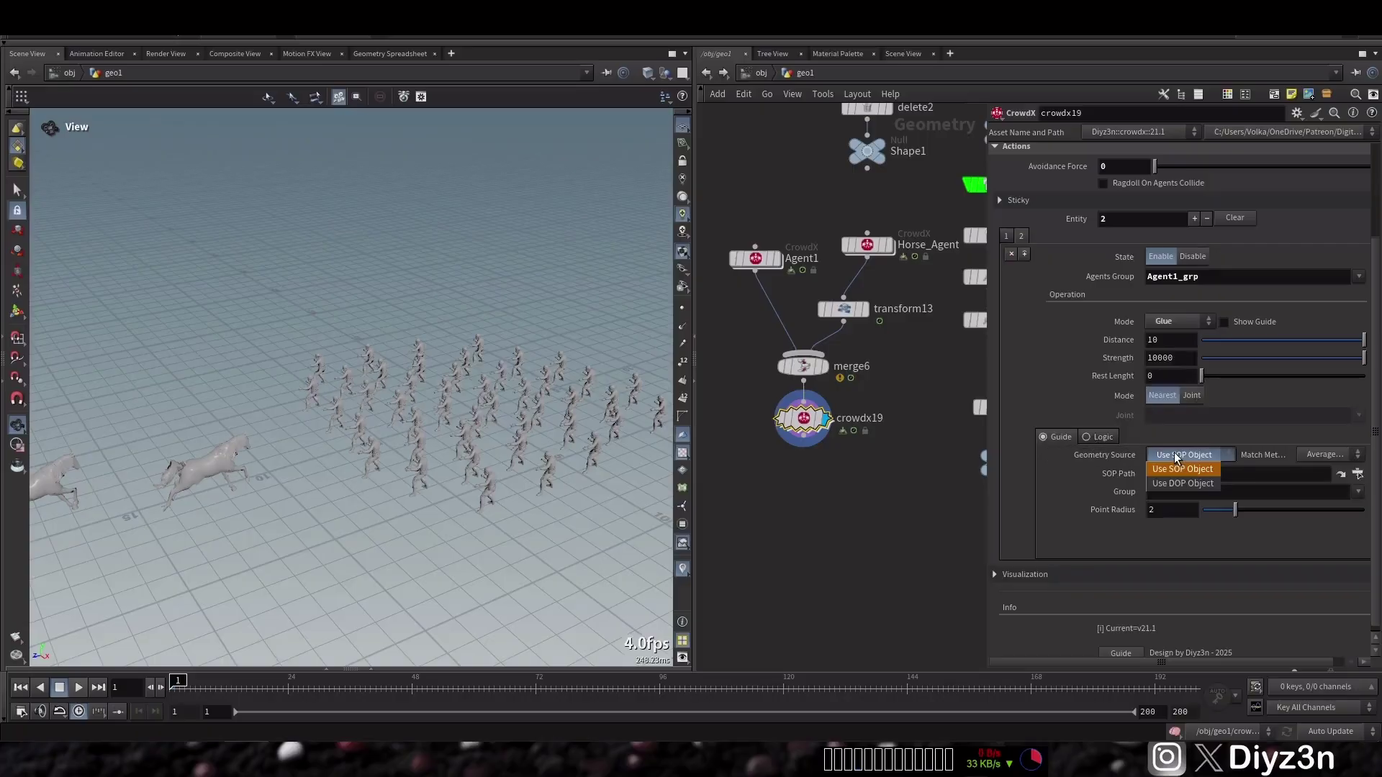
left_click(1181, 483)
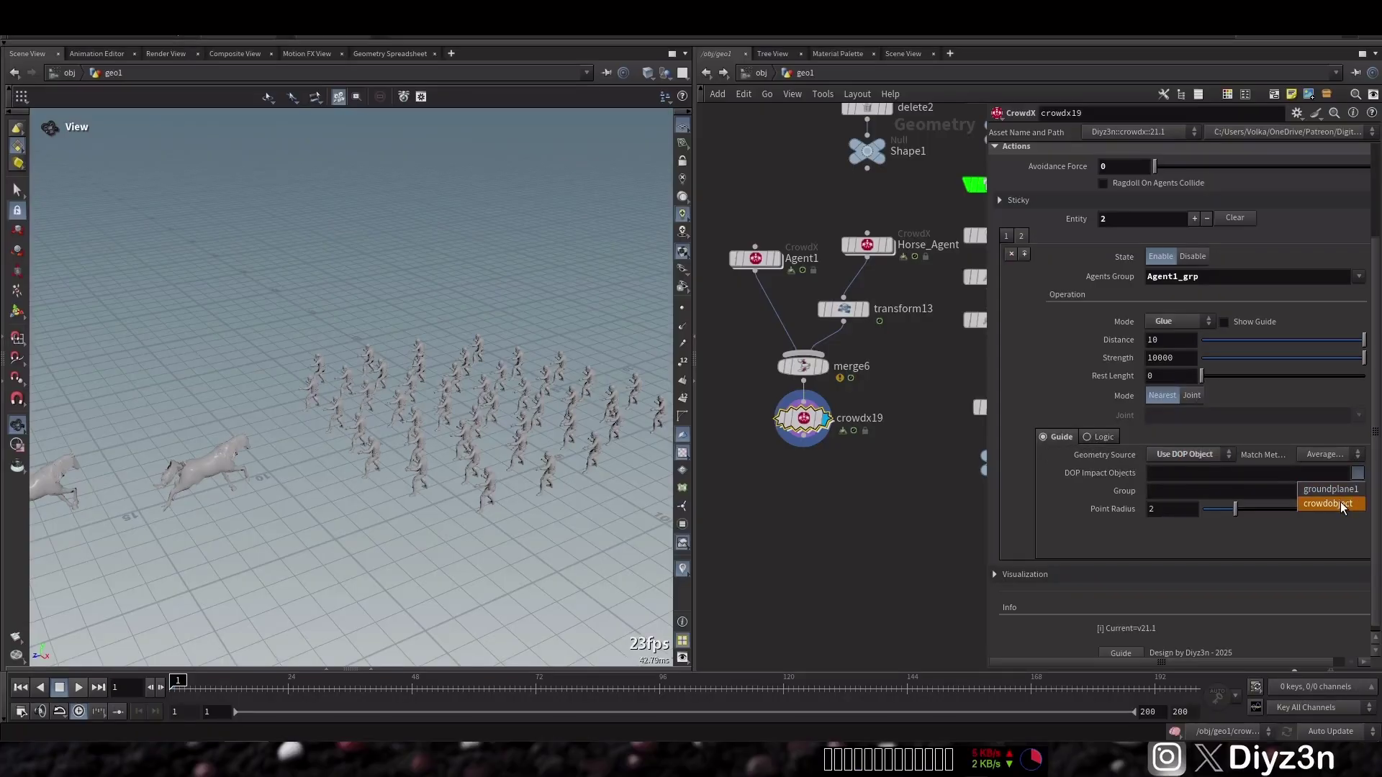
left_click(1340, 502)
left_click(1358, 492)
left_click(1330, 537)
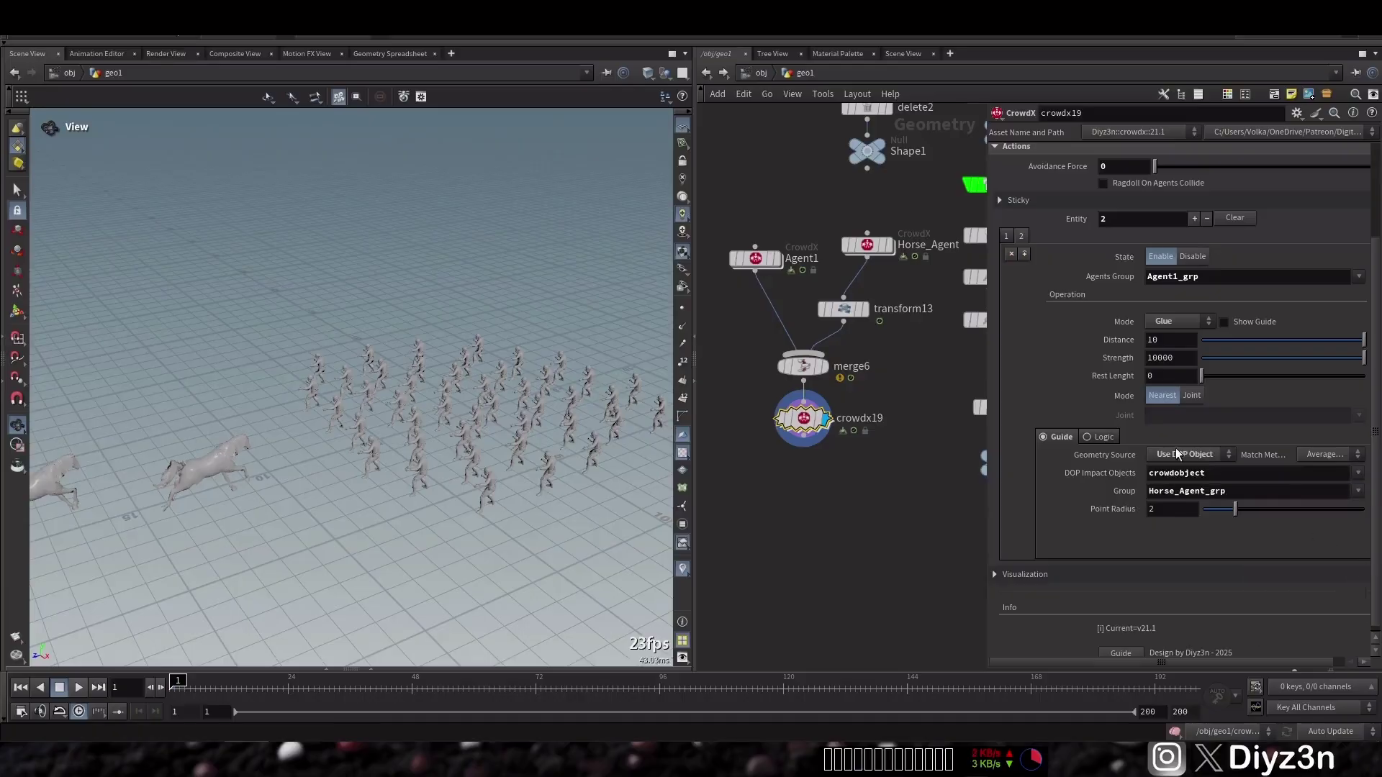
Show the Glue entity's guide and play the simulation to about frame 56.
left_click(1225, 322)
left_click(79, 687)
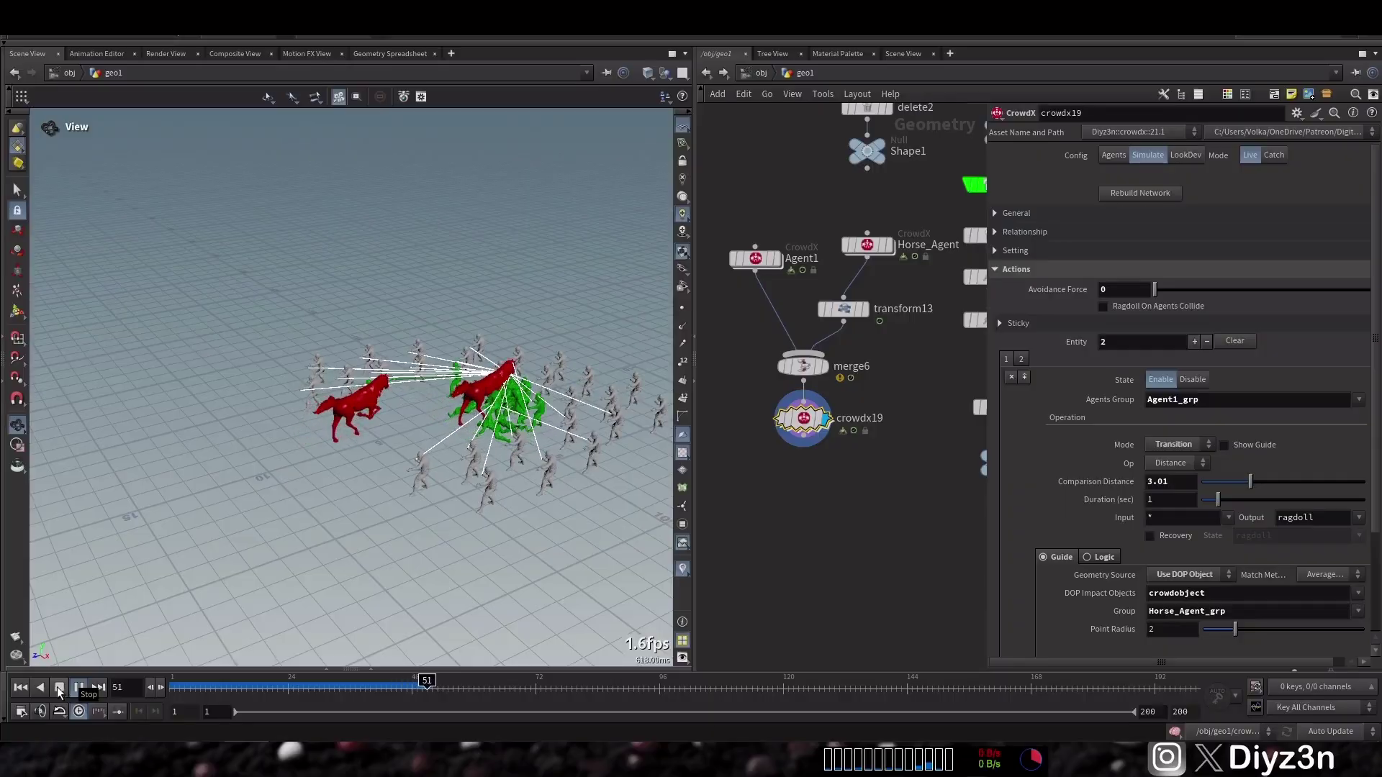
left_click(59, 688)
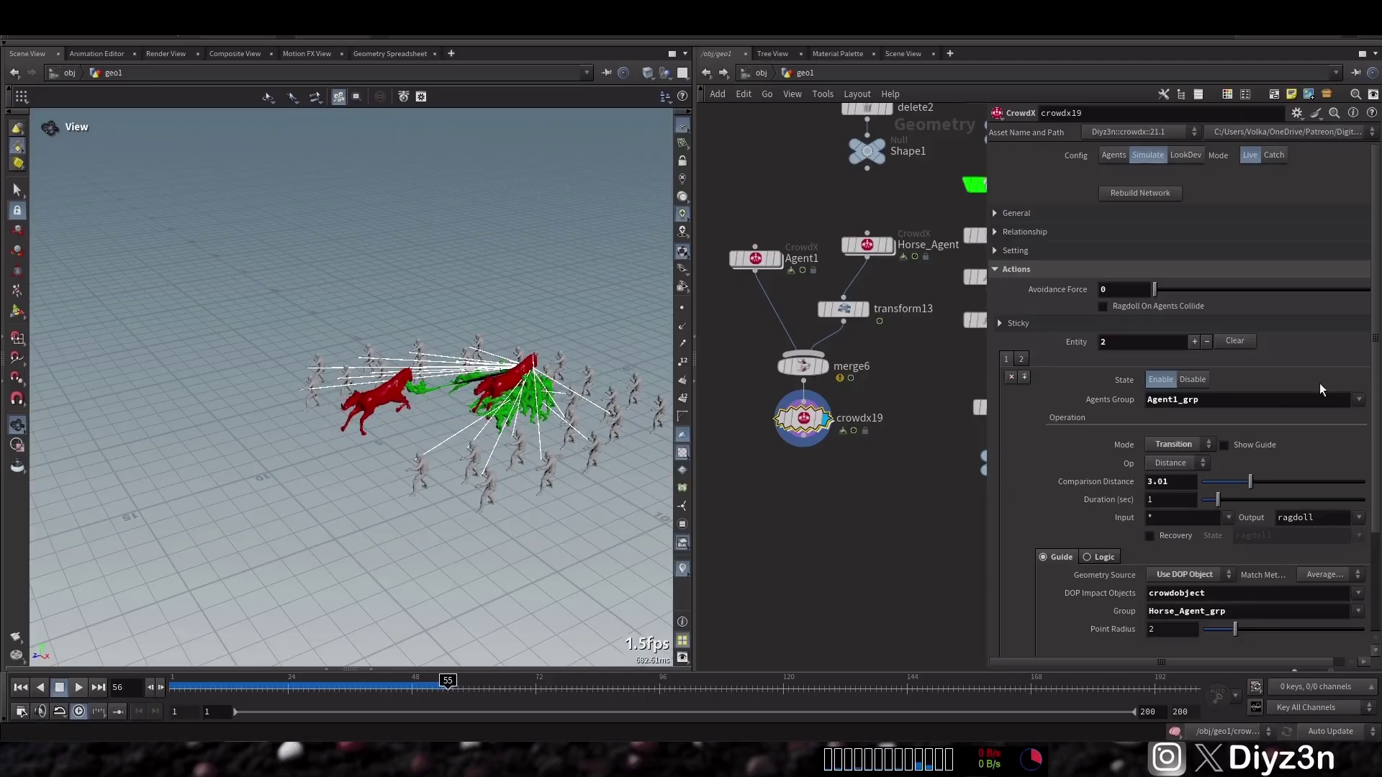
Inspect the glued agents around the horses with the Glue guide hidden, show the guide again and scrub to frame 31.
left_click(1022, 361)
left_click(1225, 444)
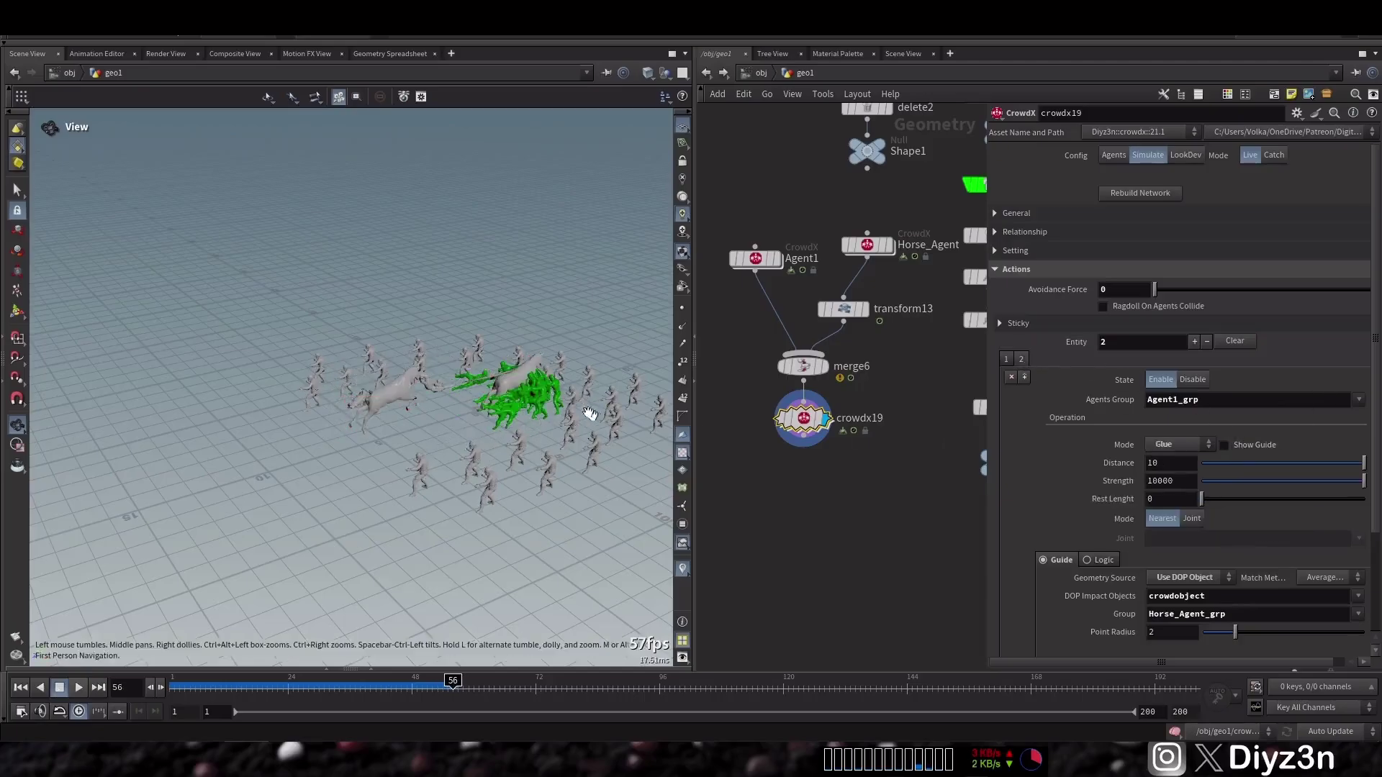
left_click_drag(588, 413, 494, 388)
middle_click_drag(494, 389, 325, 401)
left_click_drag(326, 402, 274, 375)
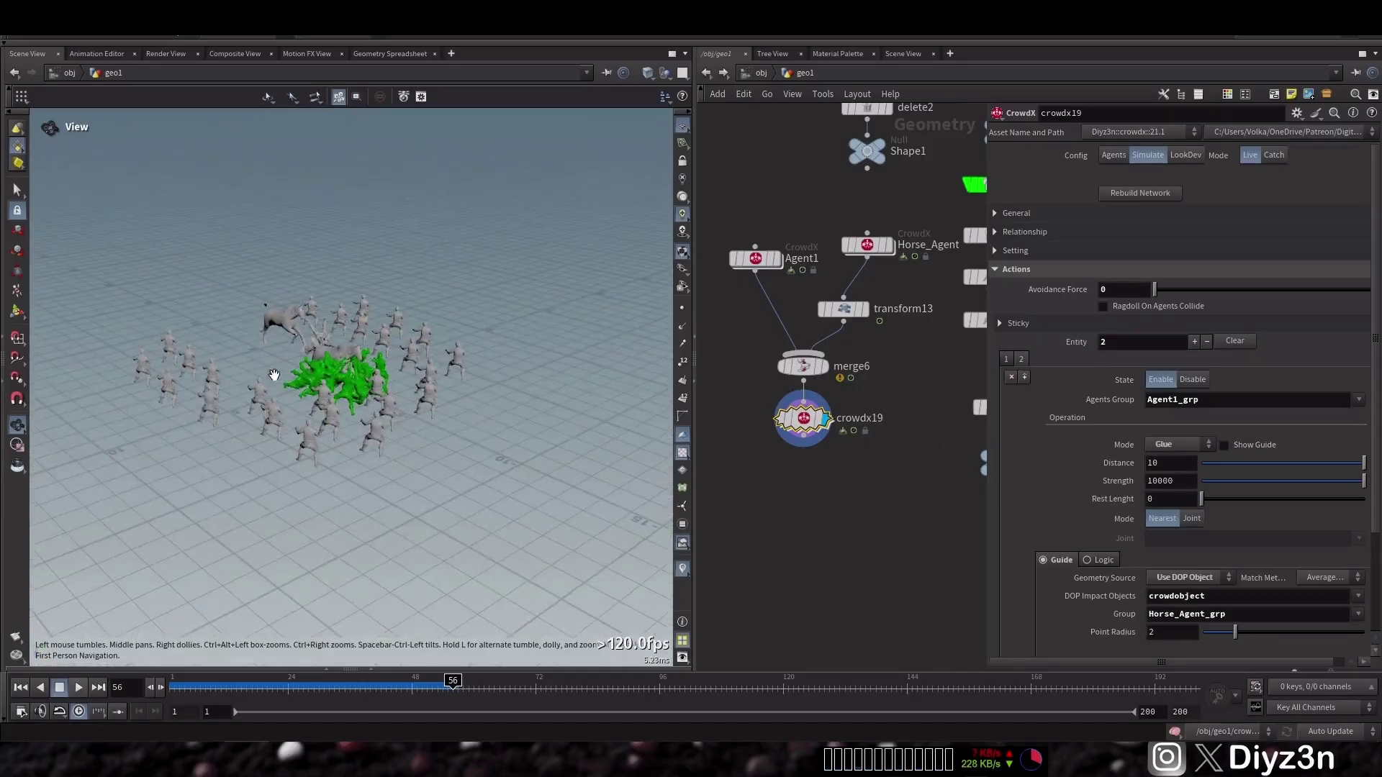
left_click(16, 636)
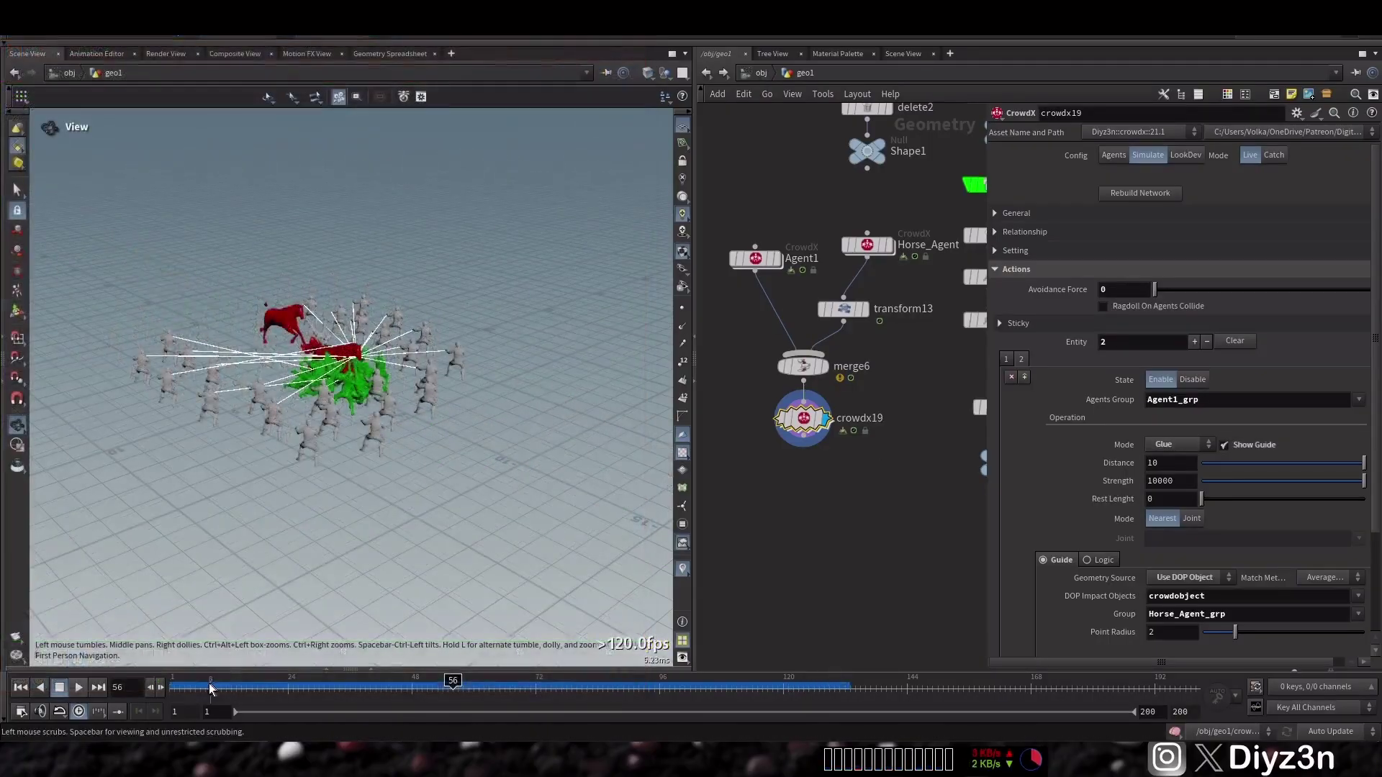
left_click_drag(248, 681, 324, 681)
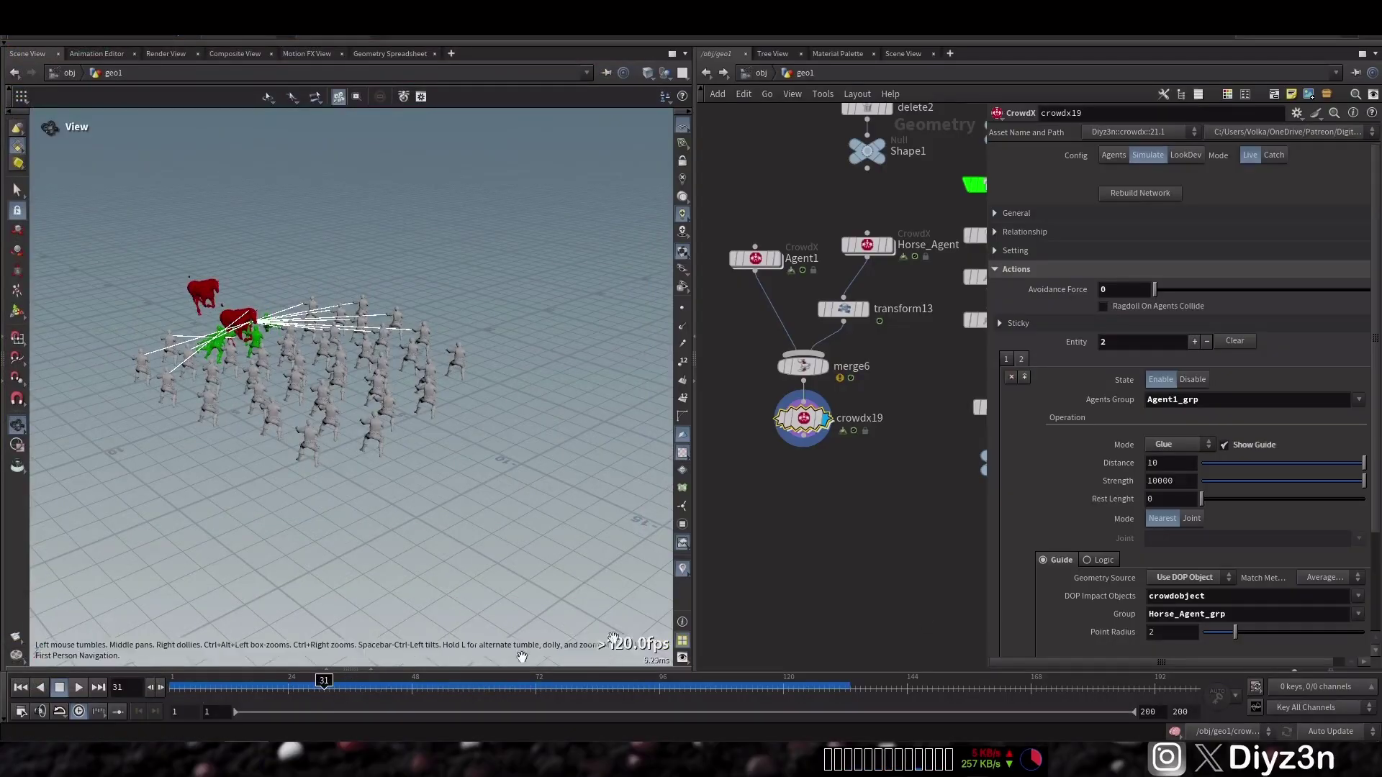
Switch the Glue entity's attachment mode to Joint, choose mixamorig:LeftFoot as the joint and inspect the guide lines.
left_click(1182, 518)
left_click(1359, 540)
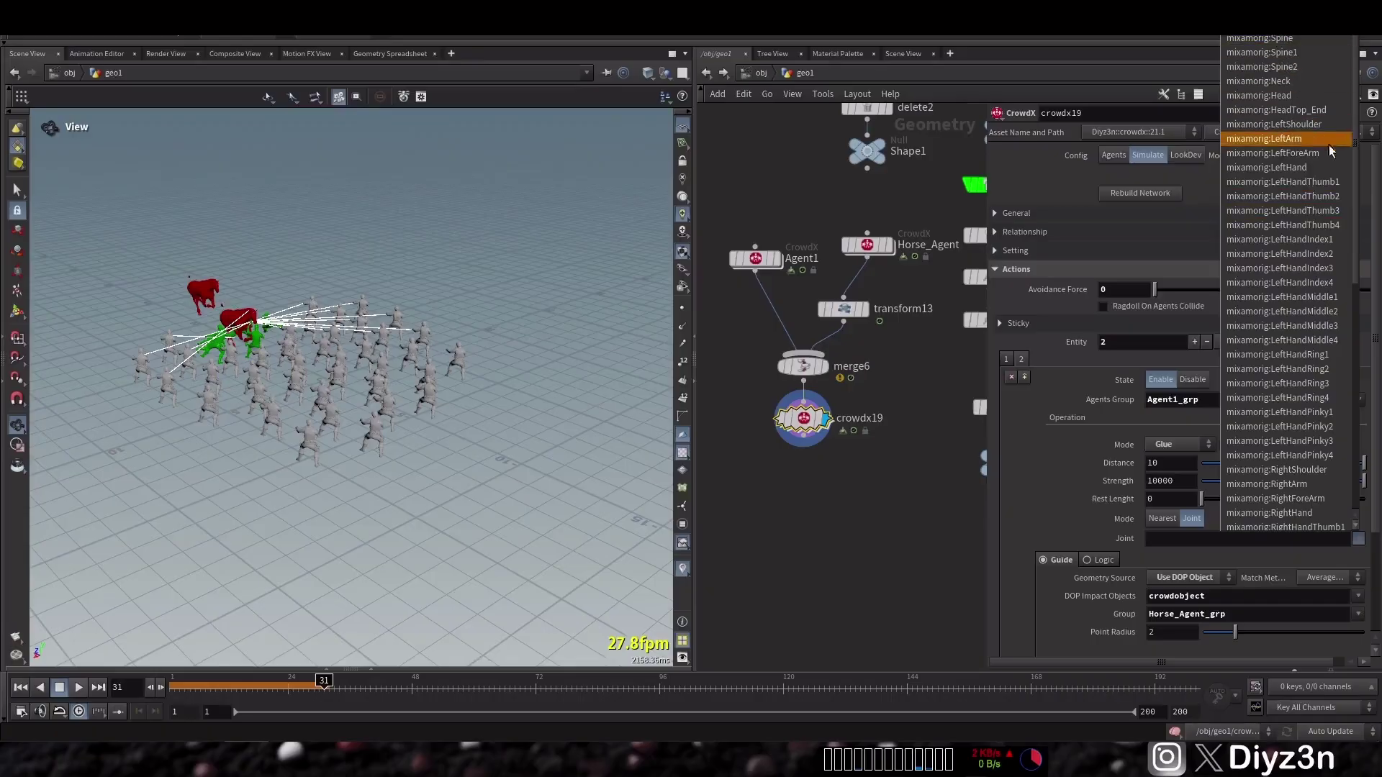
scroll(1358, 193, "down", 10)
left_click(1317, 421)
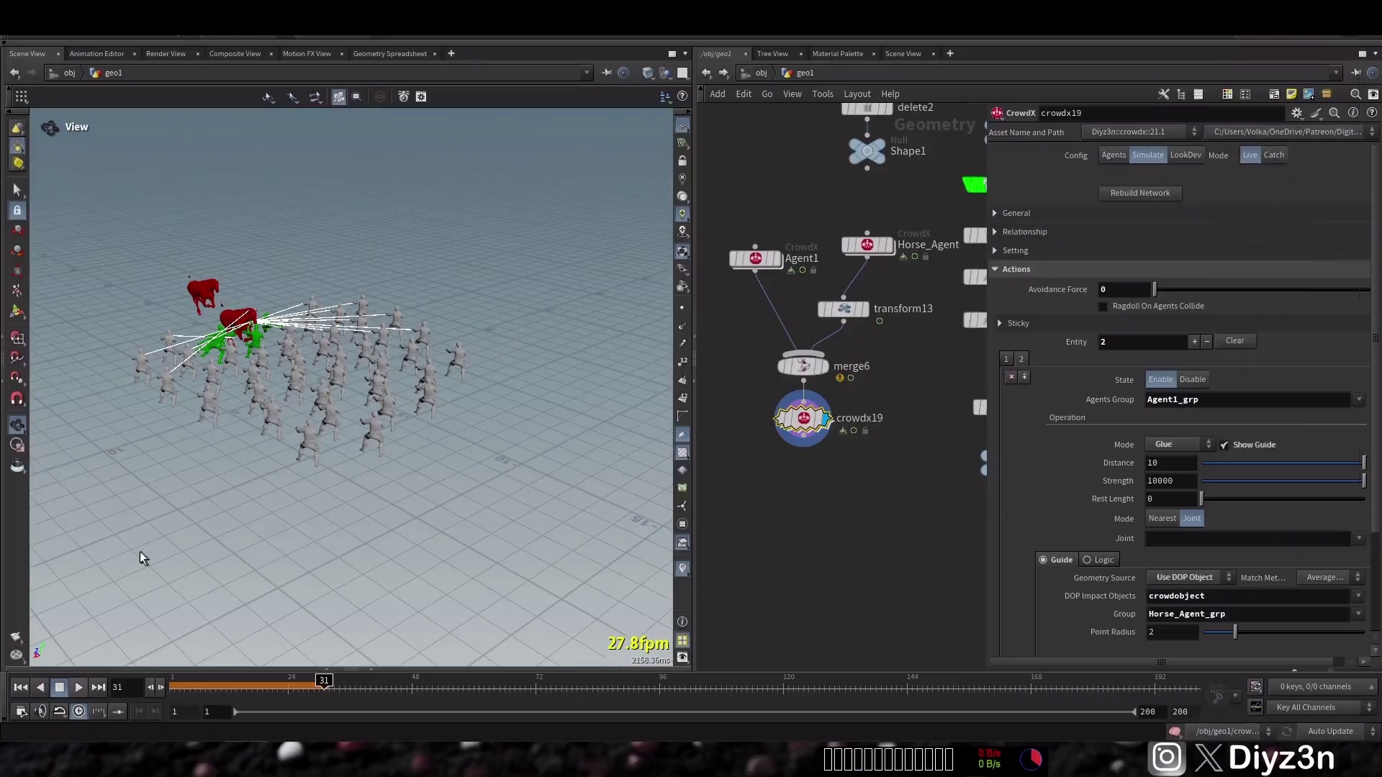
left_click_drag(332, 437, 395, 453)
right_click_drag(333, 473, 224, 472)
left_click_drag(333, 473, 374, 458)
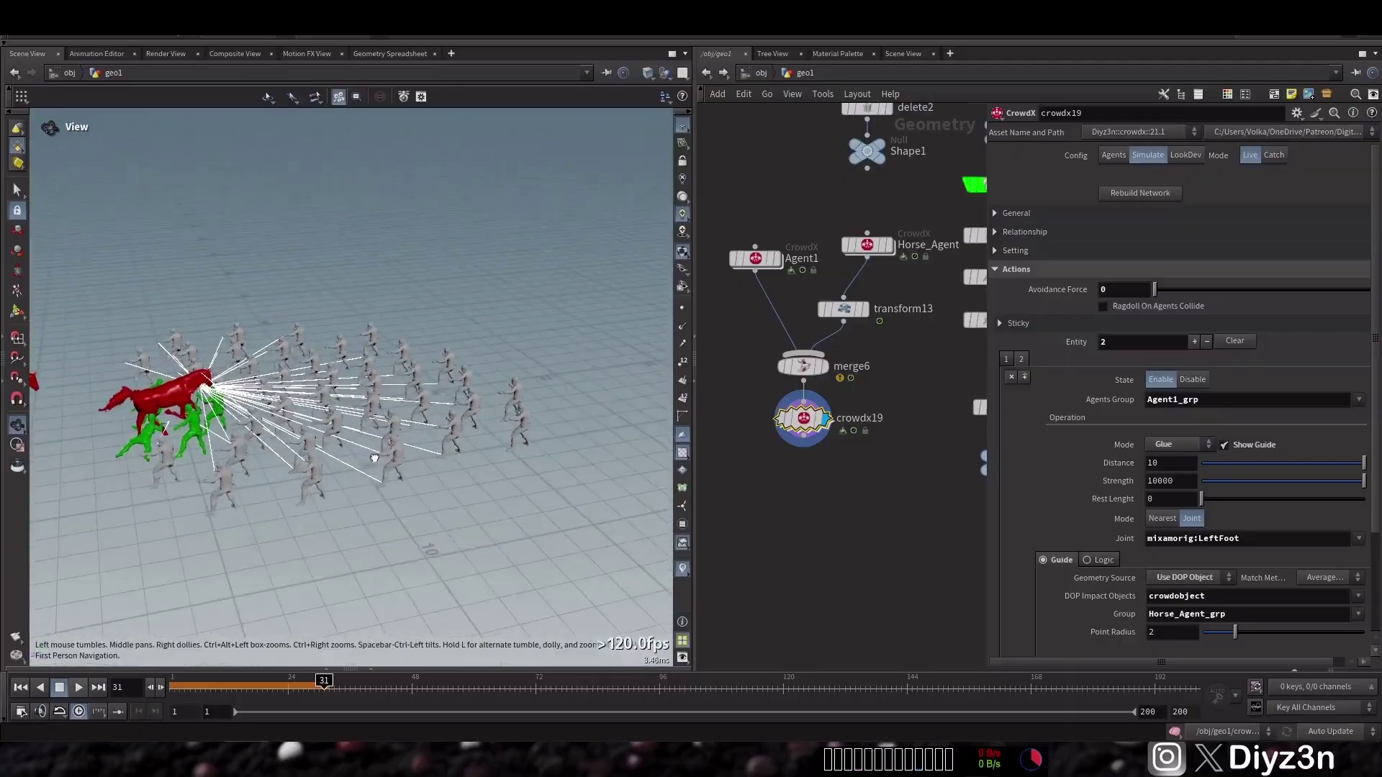
Hide the Glue guide, replay the simulation from frame 1 to frame 34 and inspect the agents glued to the horse.
left_click(20, 687)
middle_click_drag(192, 411, 343, 424)
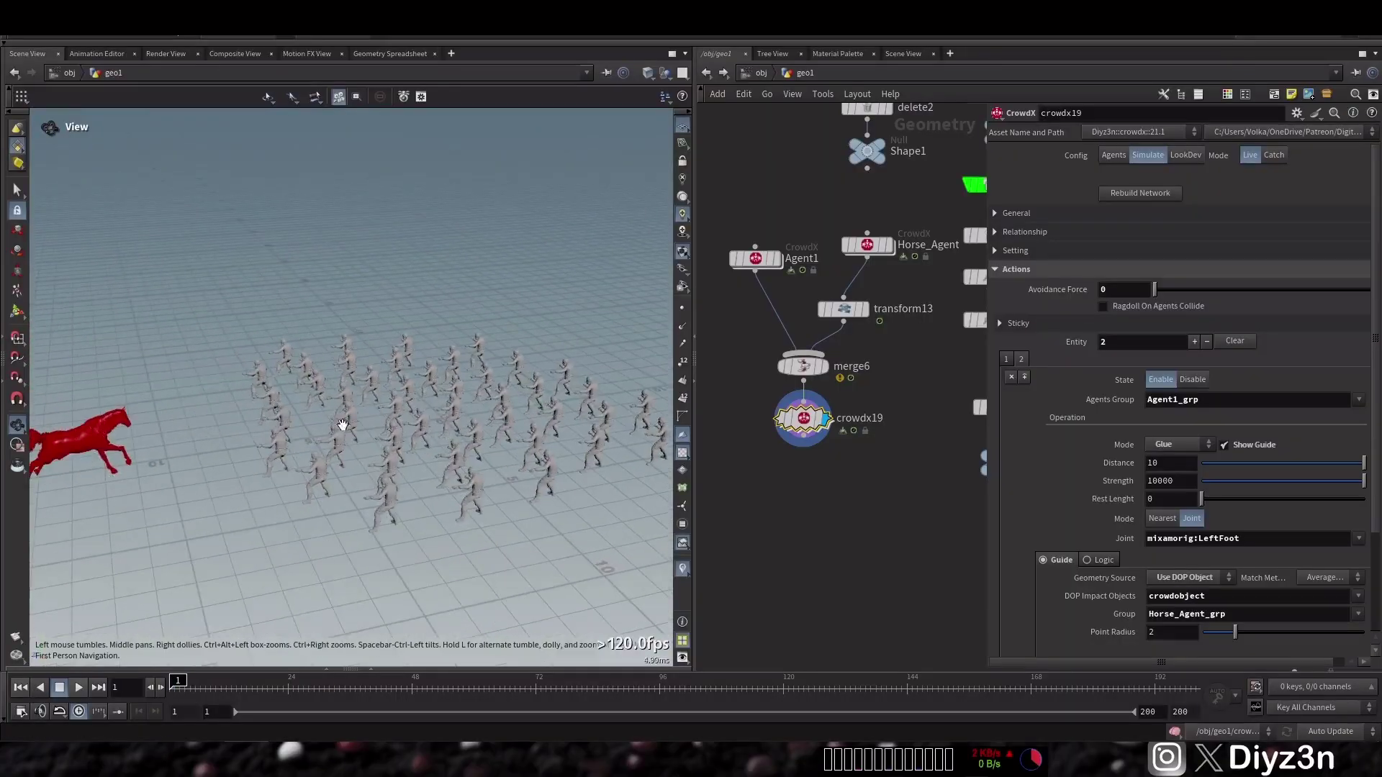
left_click(77, 687)
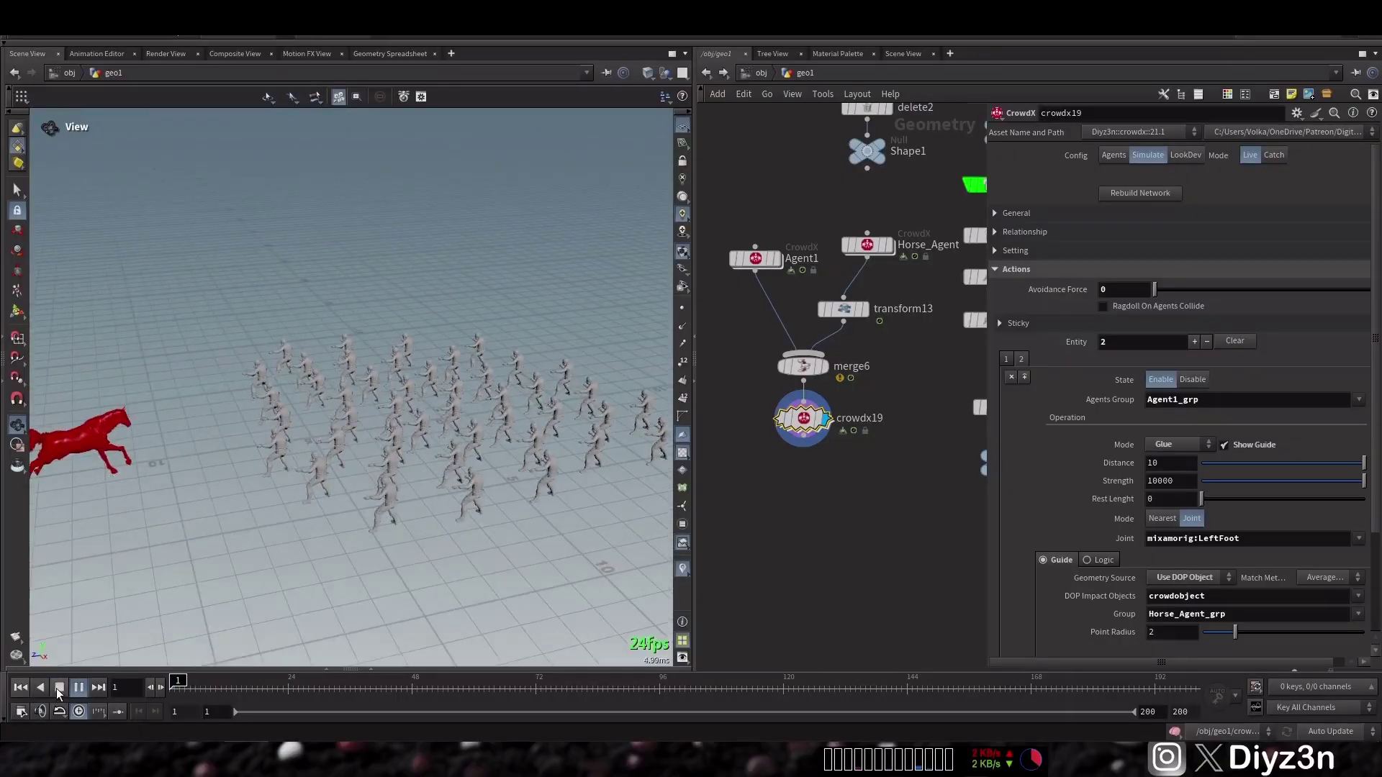
left_click(1226, 444)
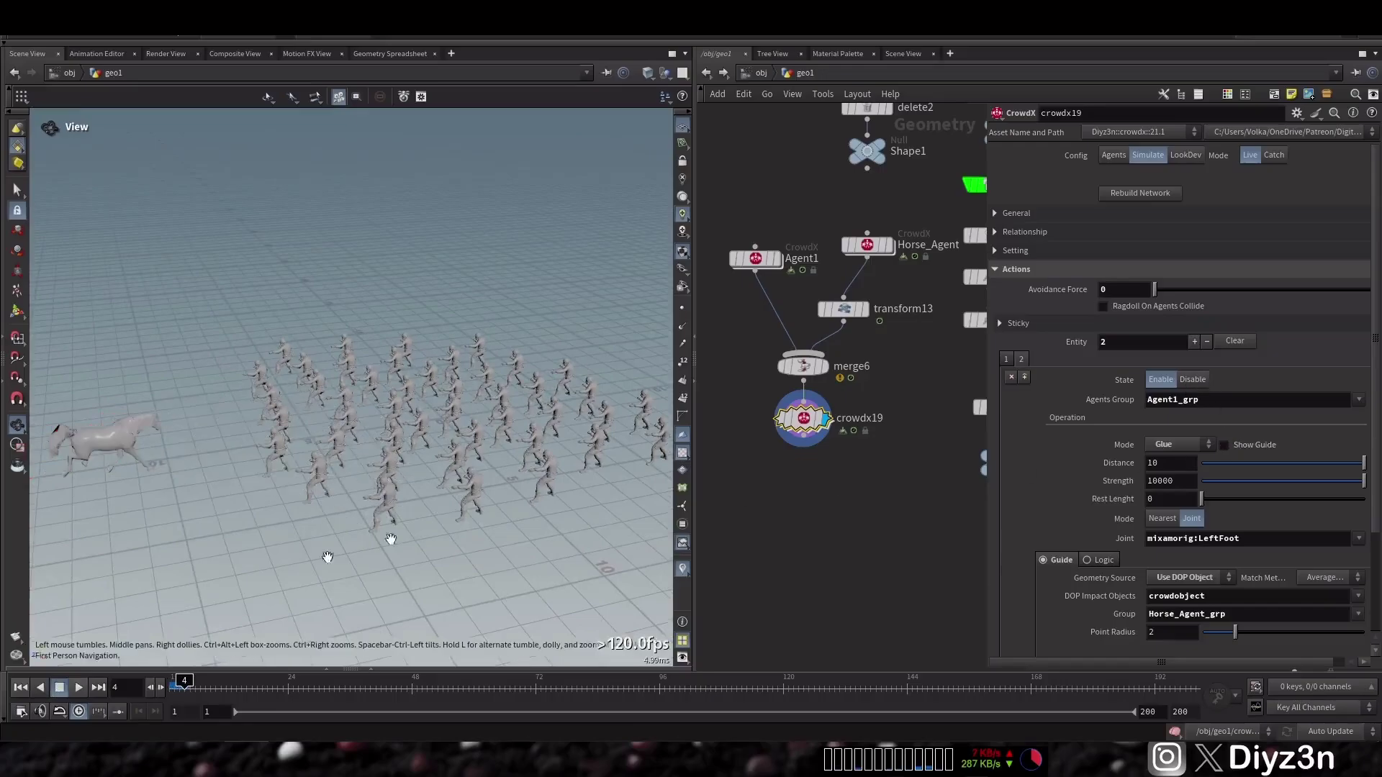
left_click(57, 688)
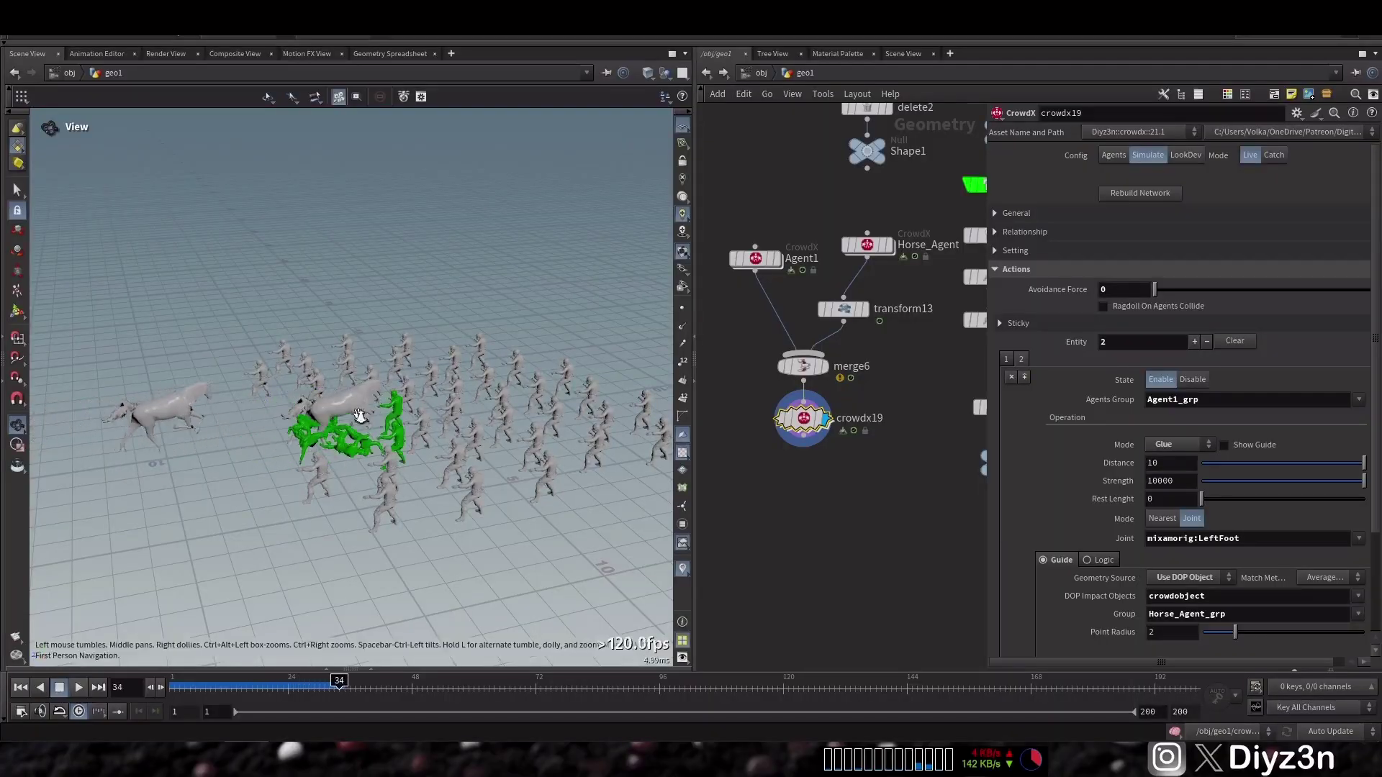
scroll(351, 421, "up", 6)
left_click_drag(351, 421, 285, 484)
scroll(282, 484, "down", 10)
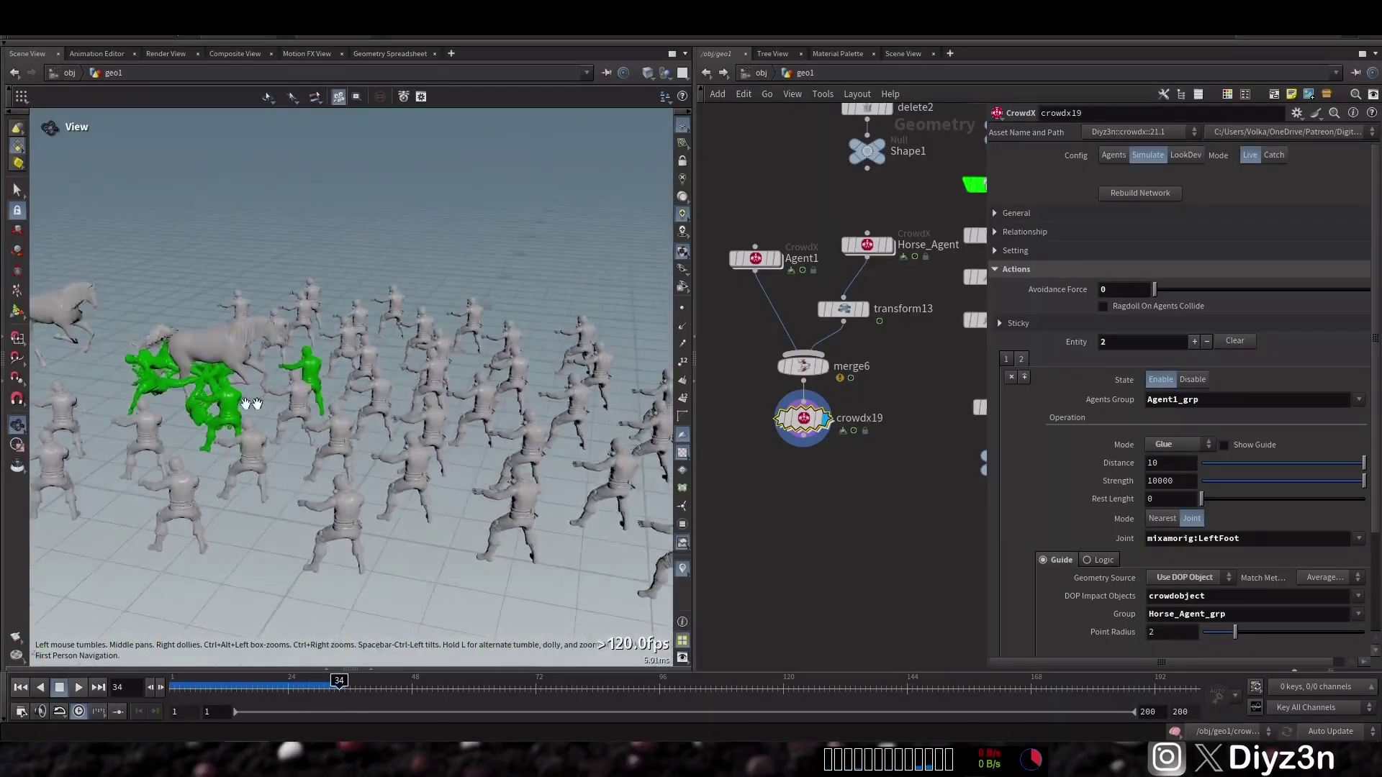